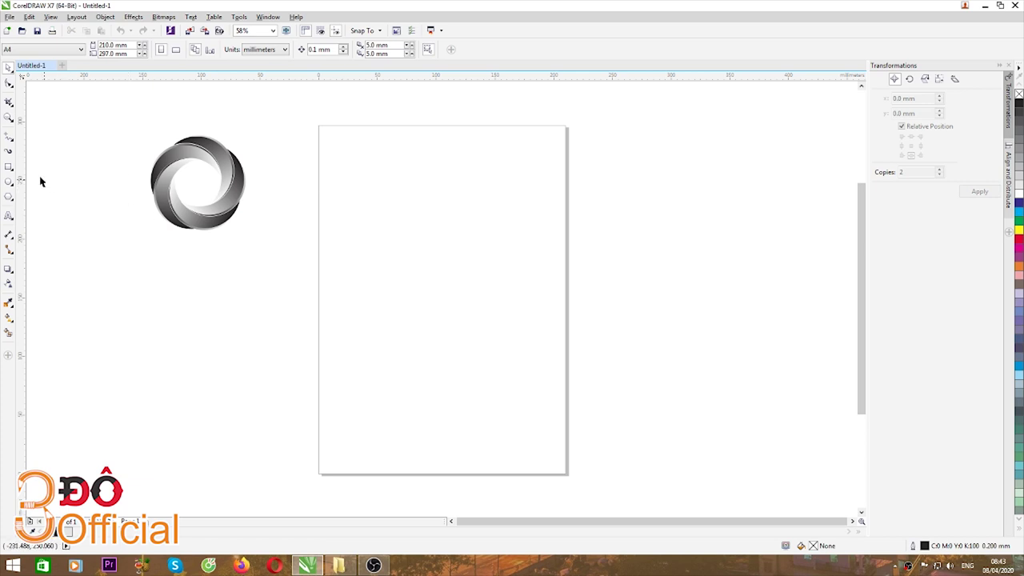
Draw a rectangle about 163 × 90 mm on the page and give it a linear fountain fill
left_click(9, 166)
left_click_drag(333, 208, 524, 314)
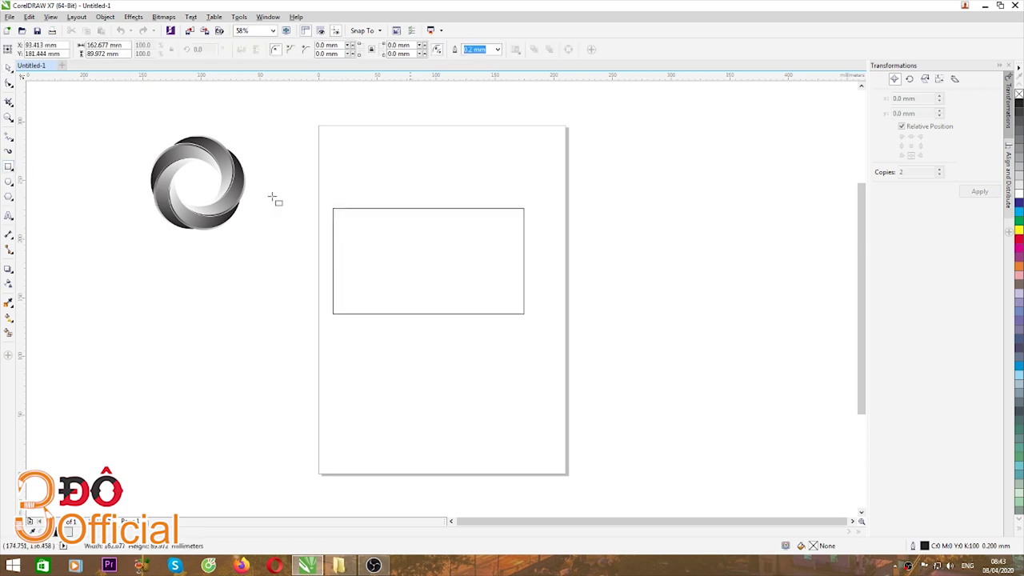
left_click(8, 68)
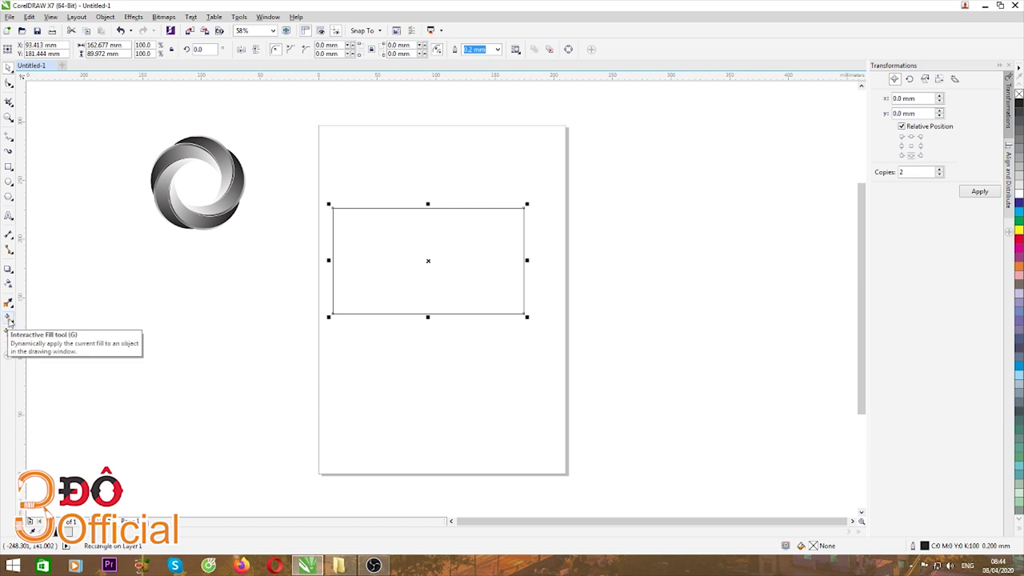
left_click(9, 319)
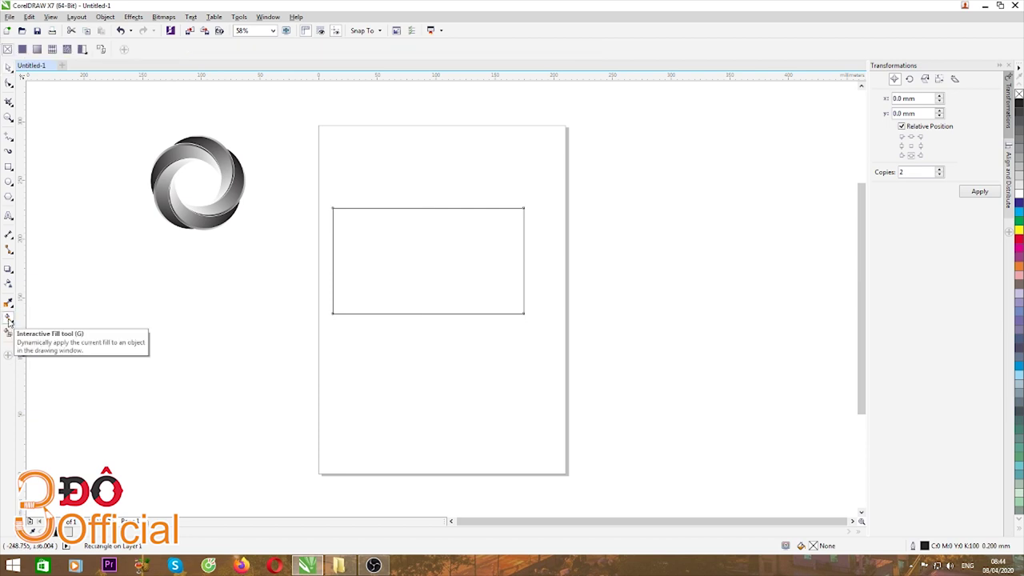
left_click(38, 49)
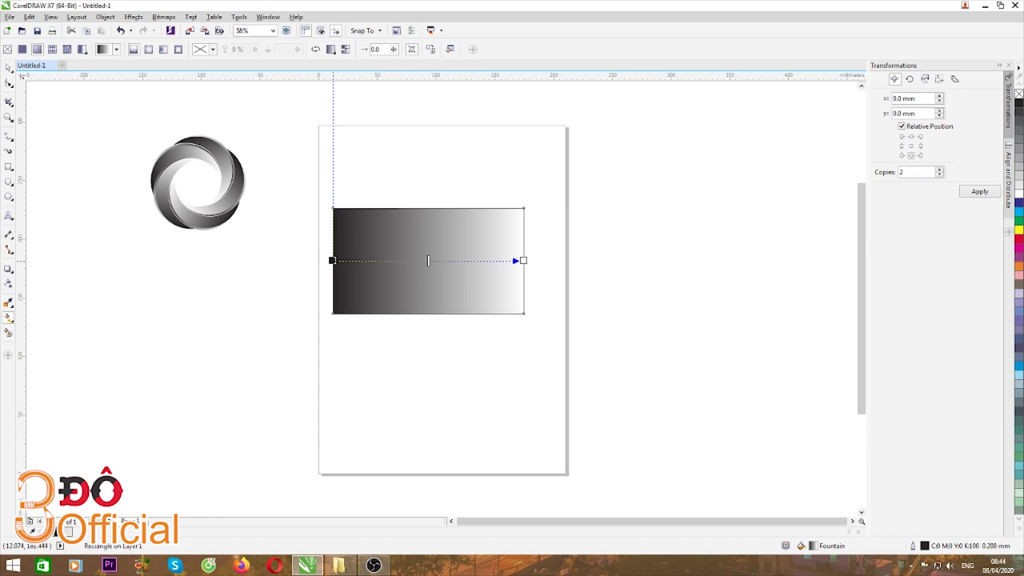
Recolour the fountain fill's black start node to cyan (C100 M0 Y0 K0) by sampling the colour palette
left_click(332, 260)
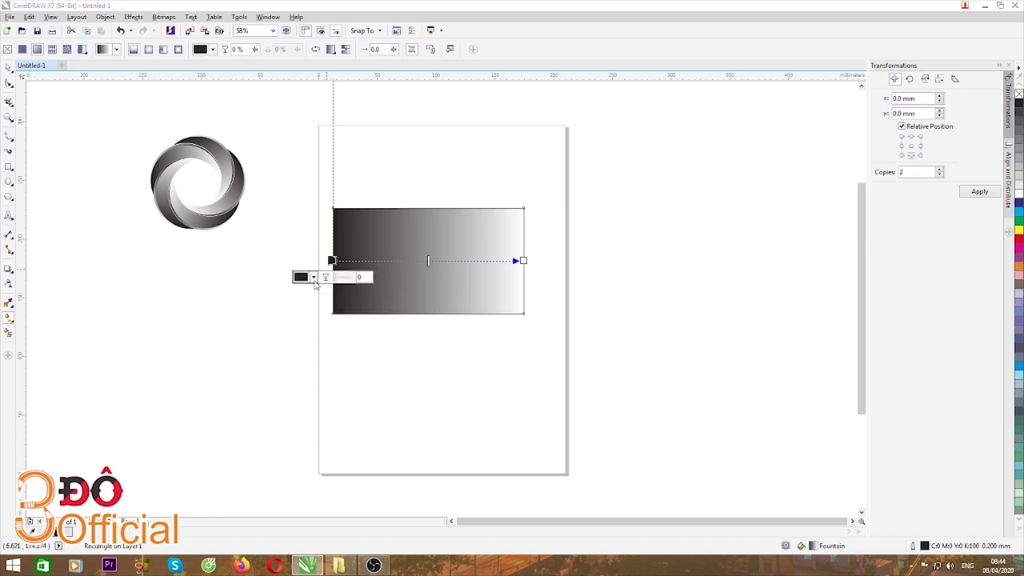
left_click(313, 277)
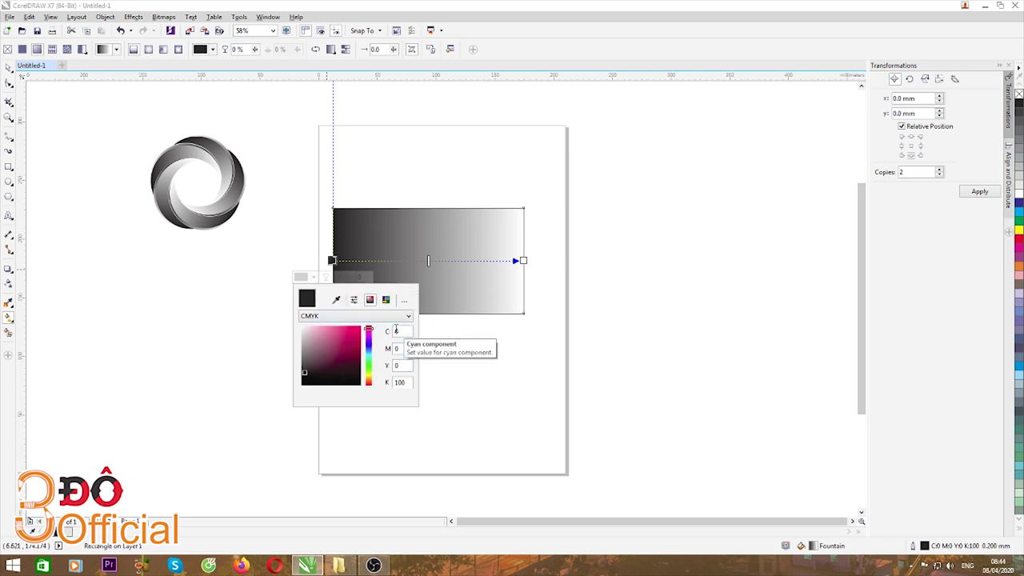
left_click(395, 331)
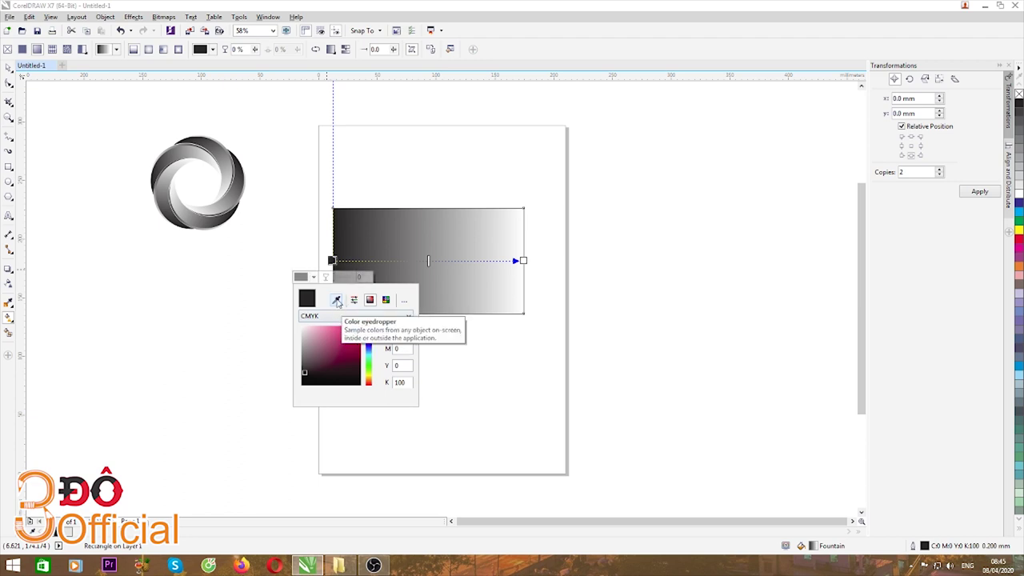
left_click(337, 301)
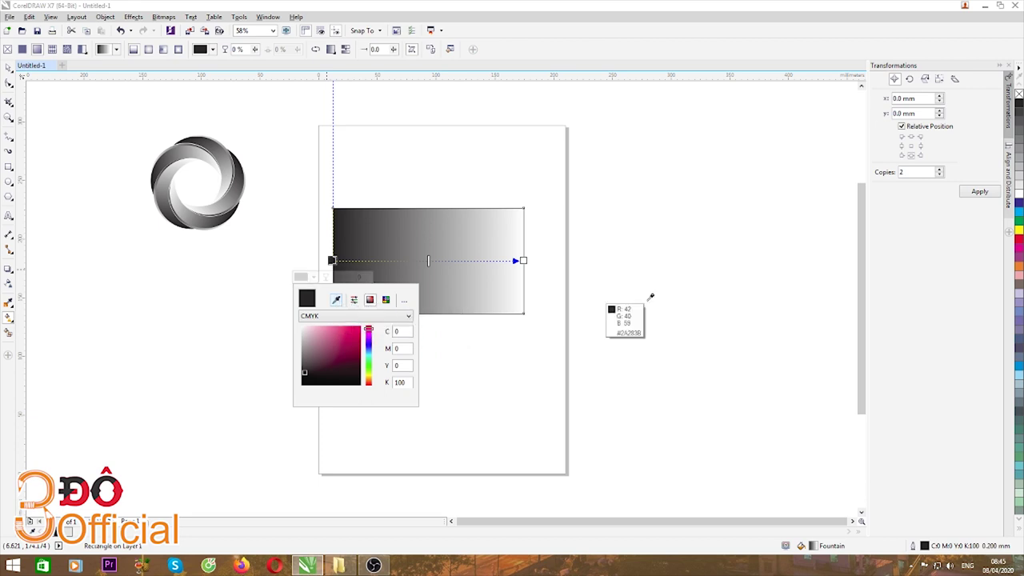
left_click(1019, 210)
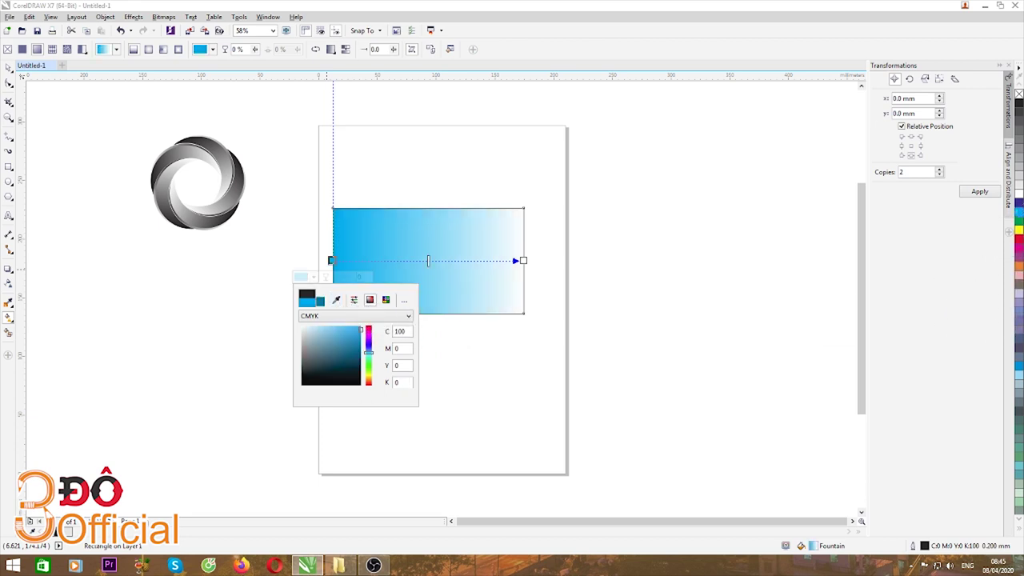
Recolour the fountain fill's white end node to yellow sampled from the colour palette
left_click(523, 262)
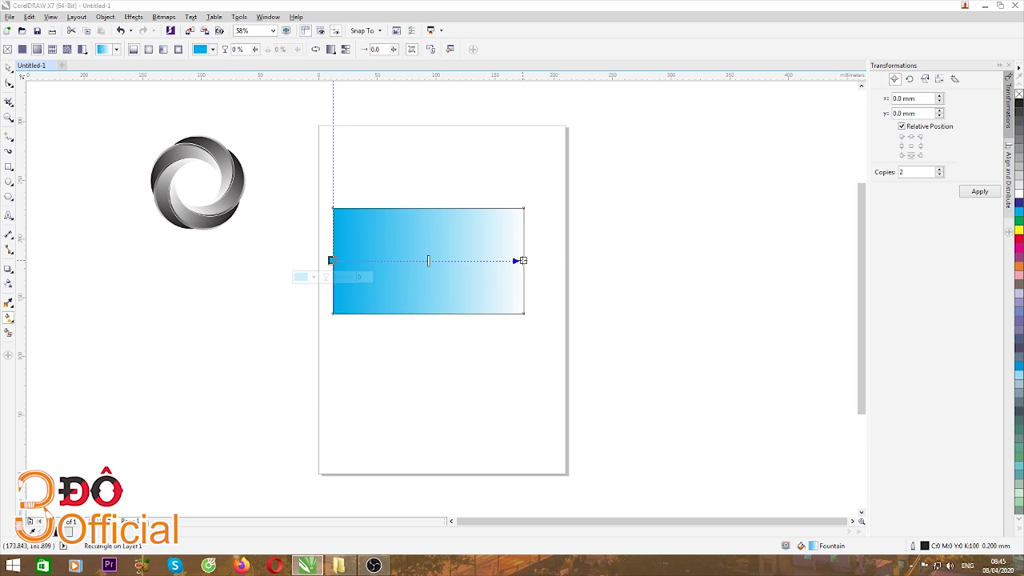
left_click(524, 261)
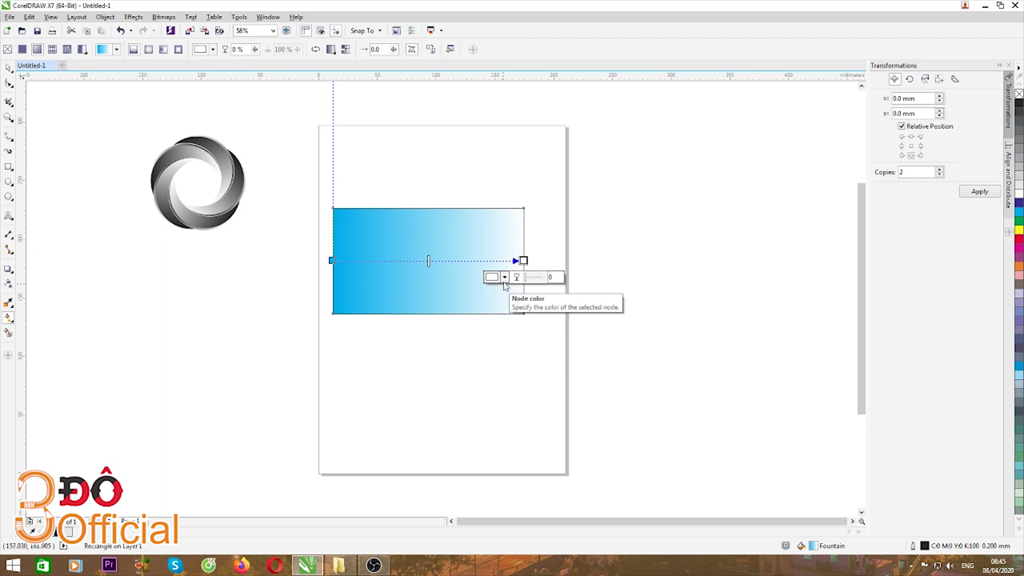
left_click(505, 278)
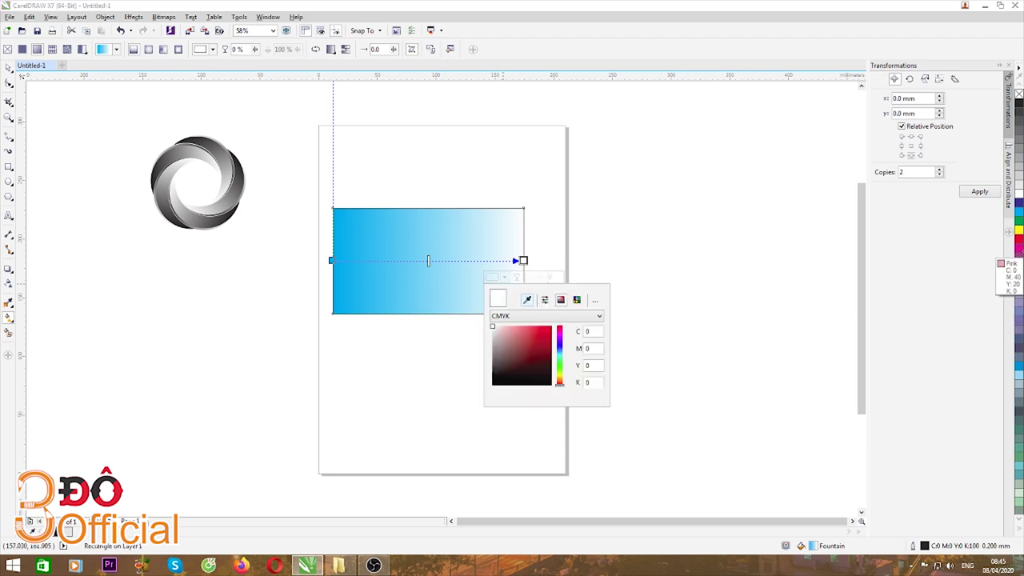
left_click(1018, 230)
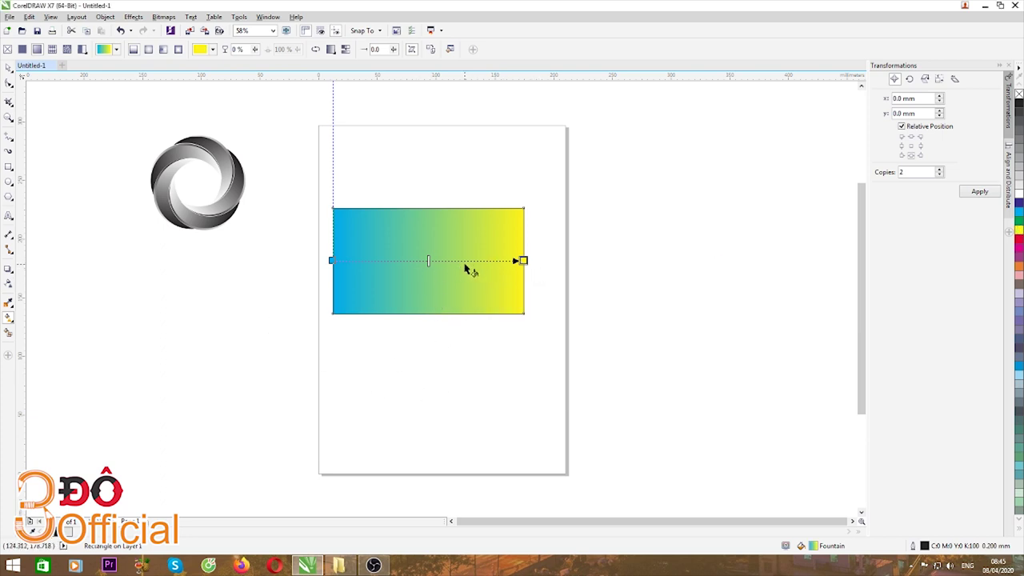
left_click(426, 272)
Try the gradient's midpoint near the cyan end and near the yellow end, and return it to the centre
scroll(426, 272, "up", 2)
scroll(480, 269, "down", 2)
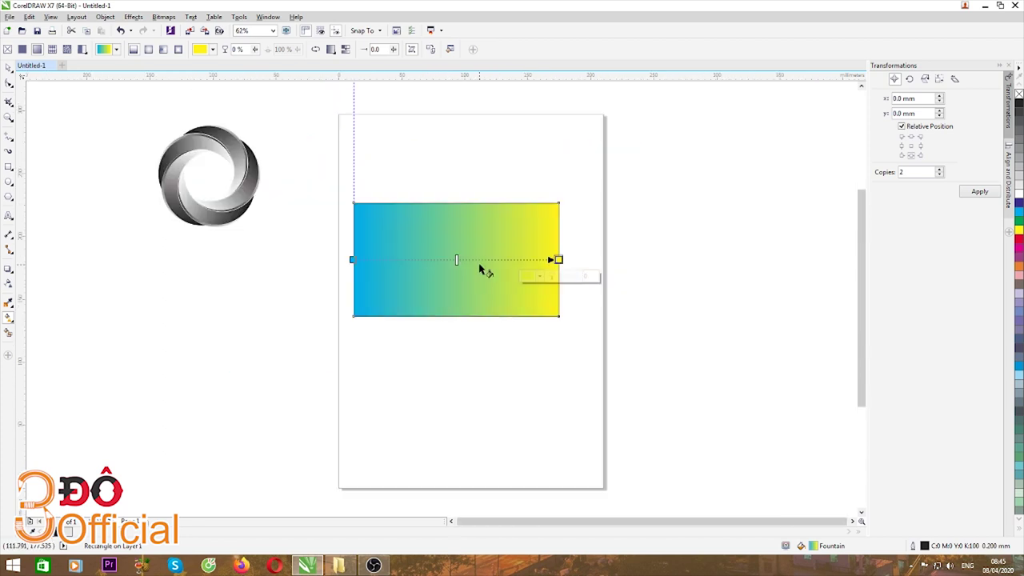
scroll(450, 270, "up", 3)
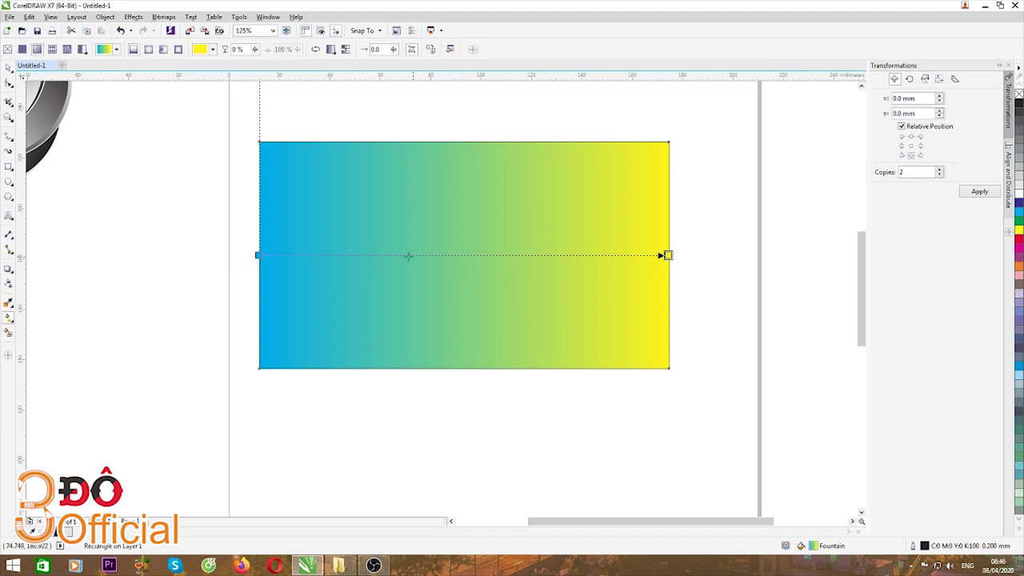
left_click_drag(349, 256, 349, 255)
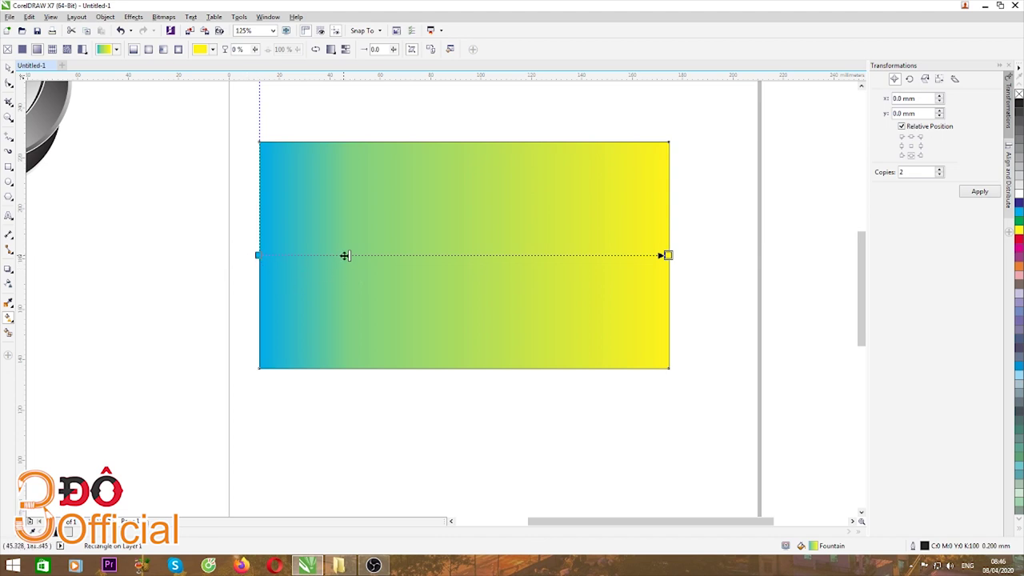
left_click_drag(332, 255, 591, 256)
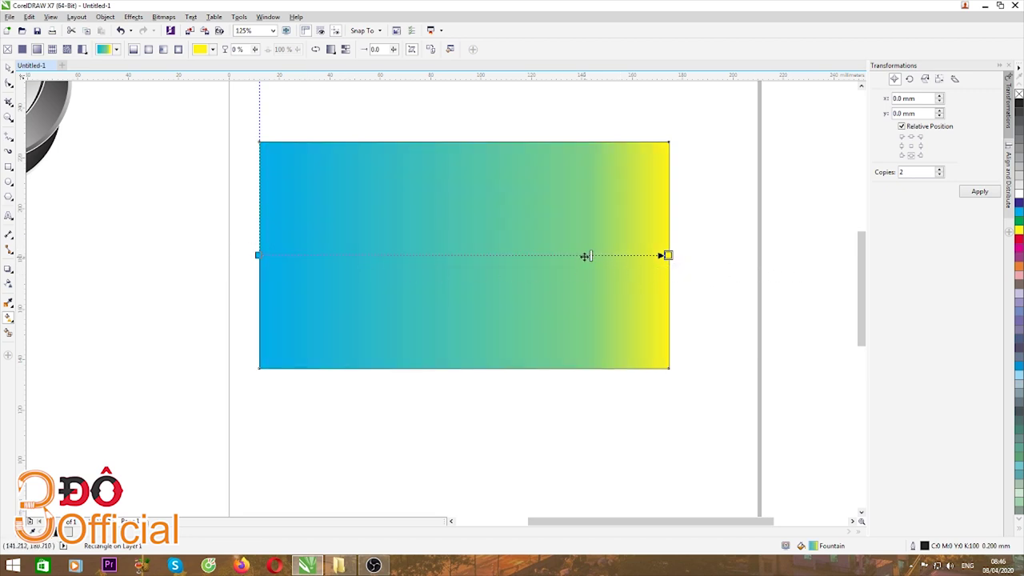
left_click_drag(591, 255, 464, 255)
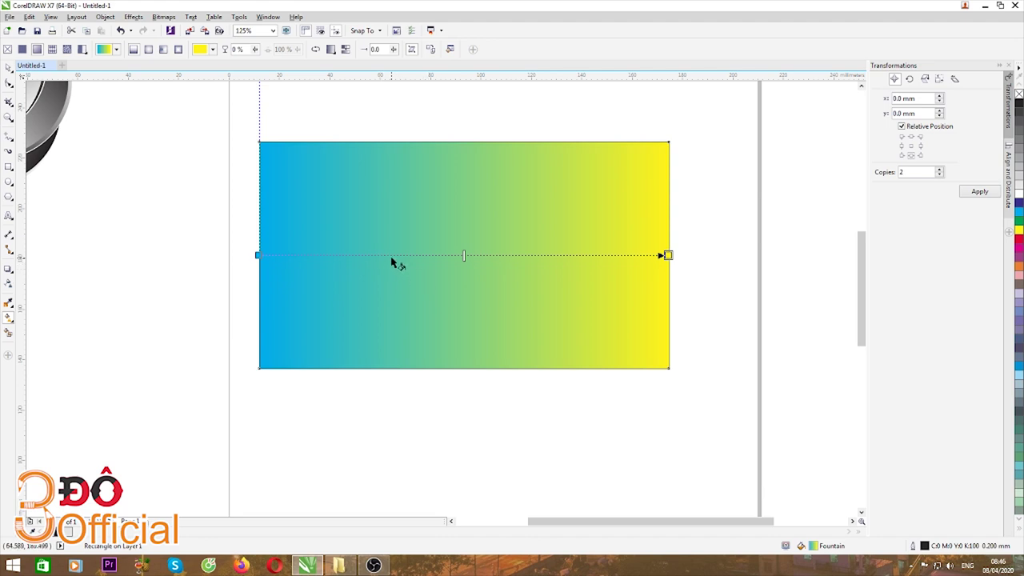
Add a colour node at 32% of the gradient and colour it orange from the palette
scroll(391, 256, "up", 1)
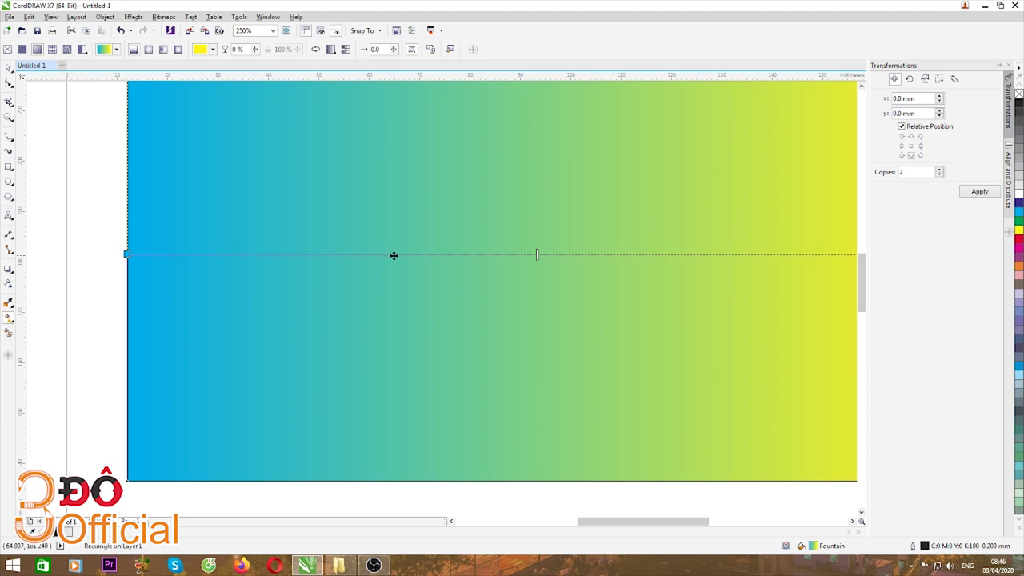
double_click(389, 254)
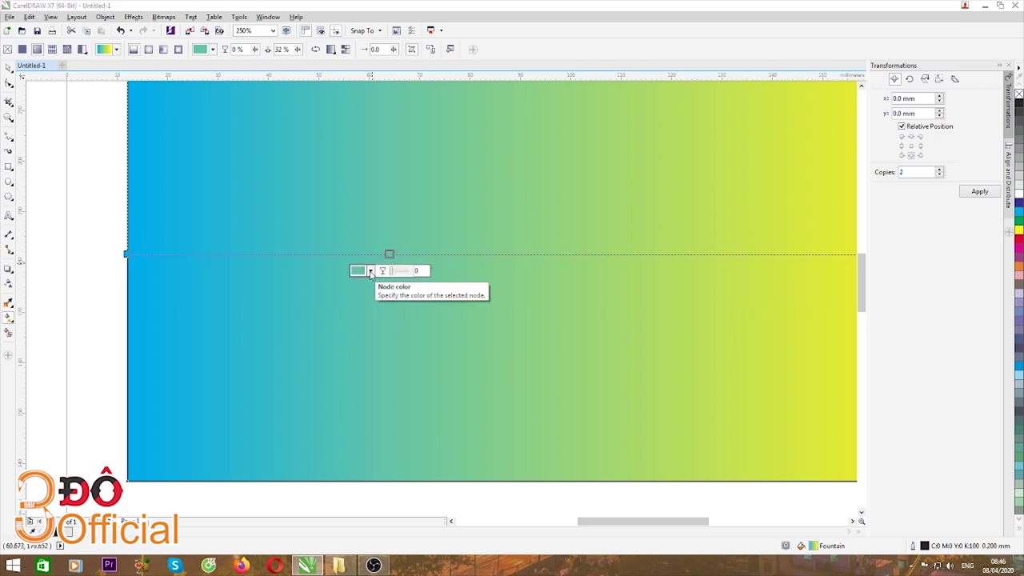
left_click(370, 271)
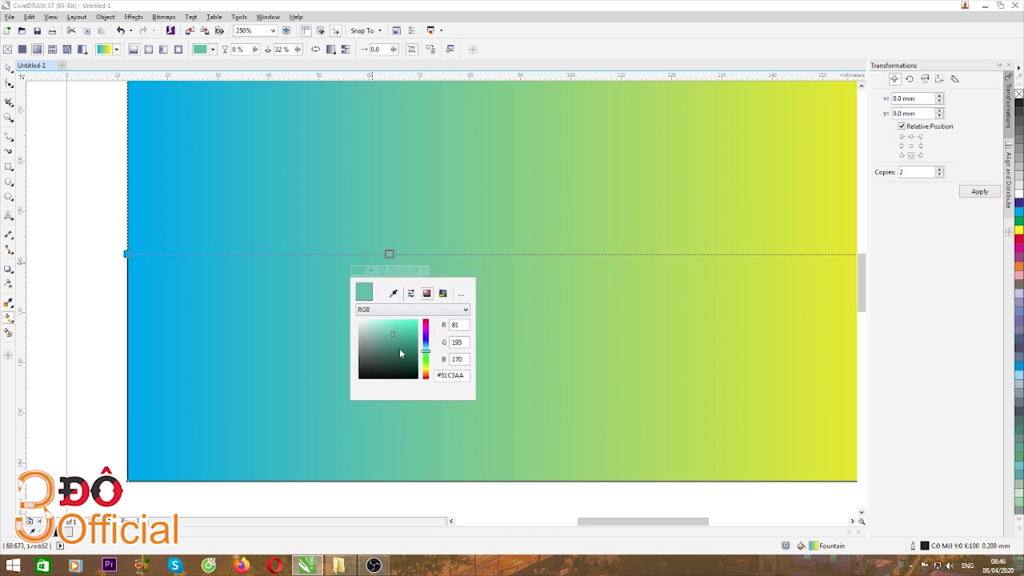
left_click(393, 294)
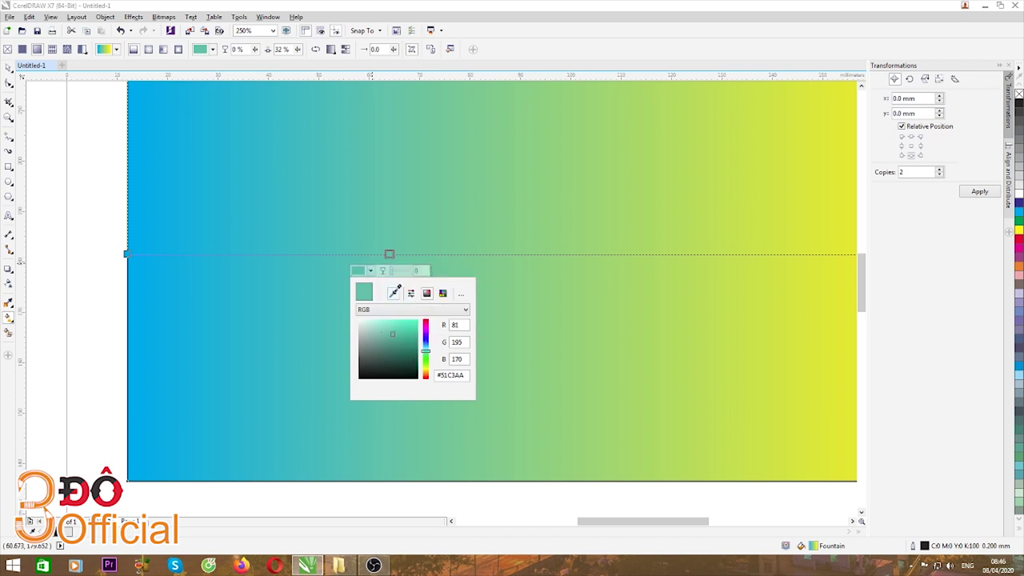
left_click(1015, 267)
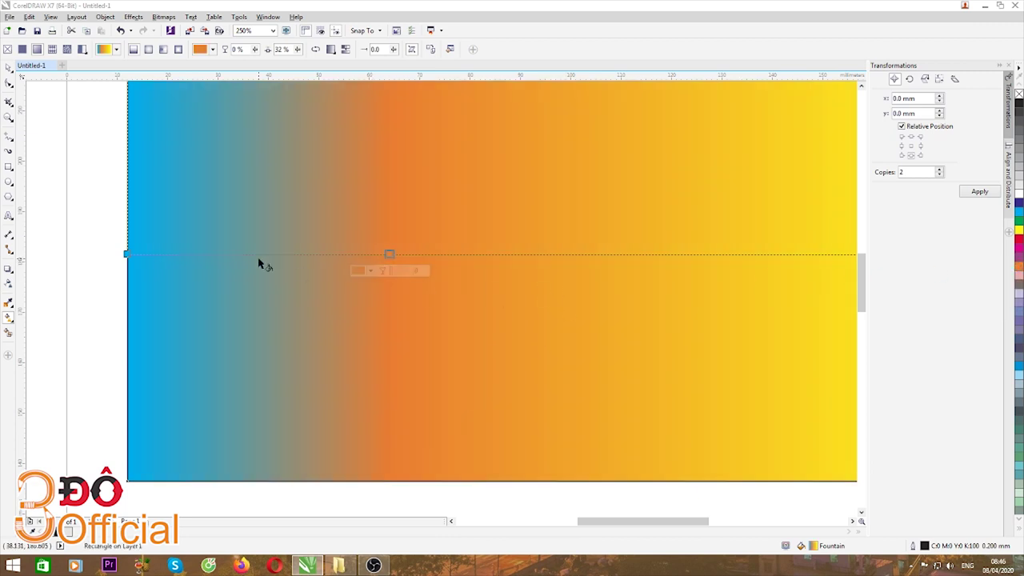
Add another colour node at 71% of the gradient and colour it green from the palette
scroll(540, 326, "down", 3)
scroll(560, 352, "up", 2)
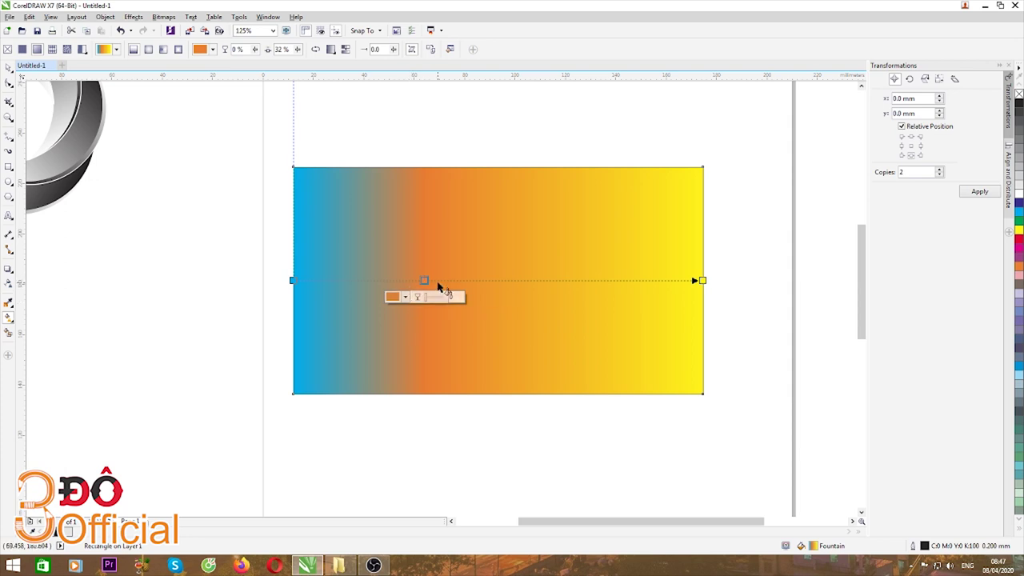
double_click(585, 281)
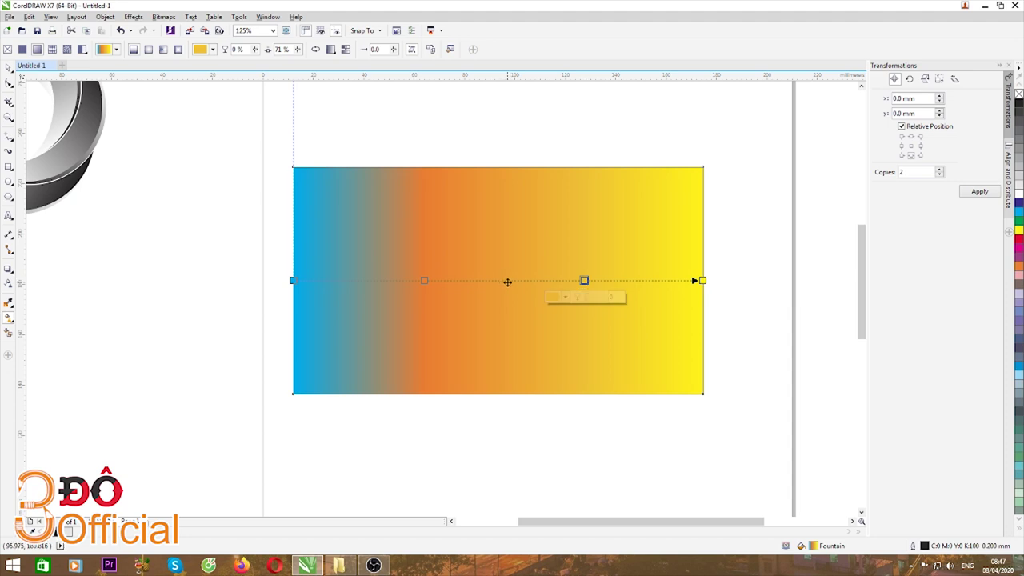
left_click(564, 297)
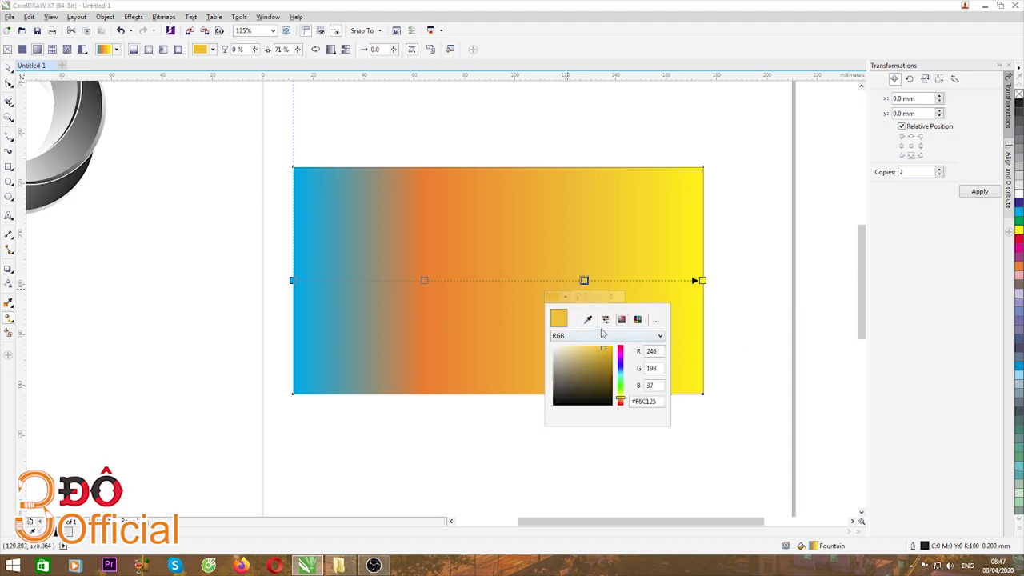
left_click(1019, 215)
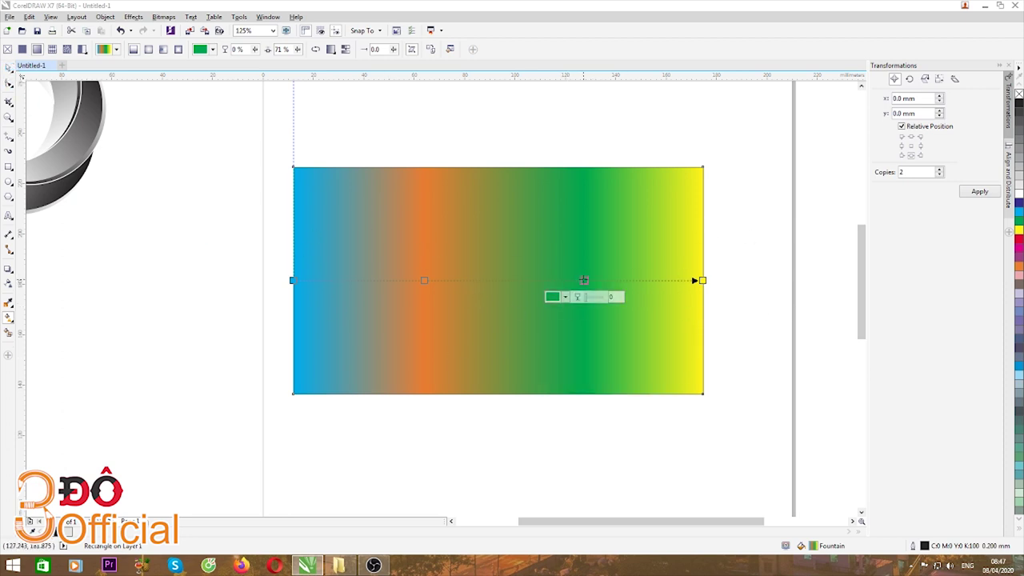
Move the green node to 67% with 41% transparency and the orange node to 28% with 34% transparency
left_click_drag(584, 280, 567, 280)
left_click_drag(424, 280, 407, 279)
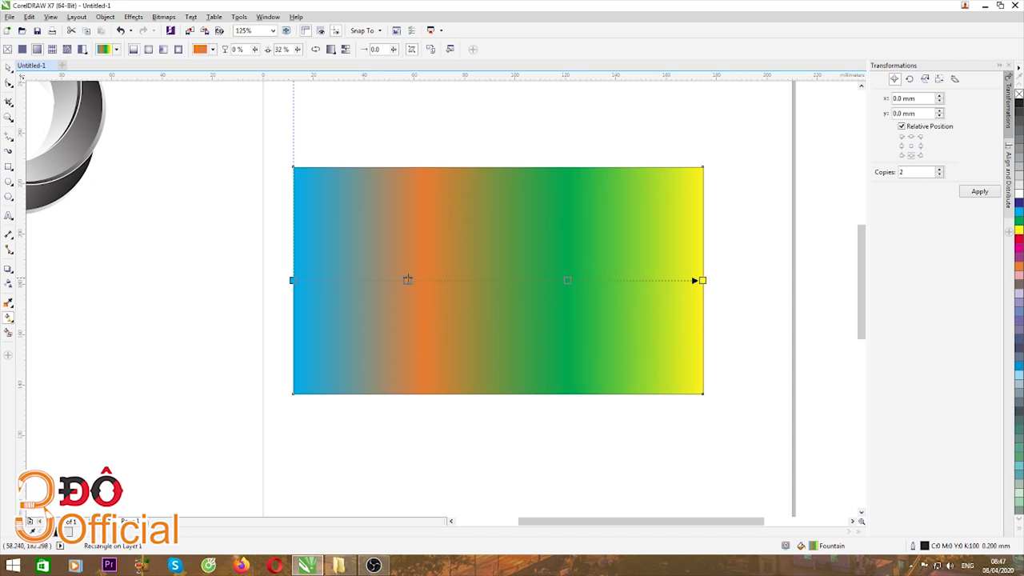
left_click(568, 280)
left_click_drag(571, 300, 577, 300)
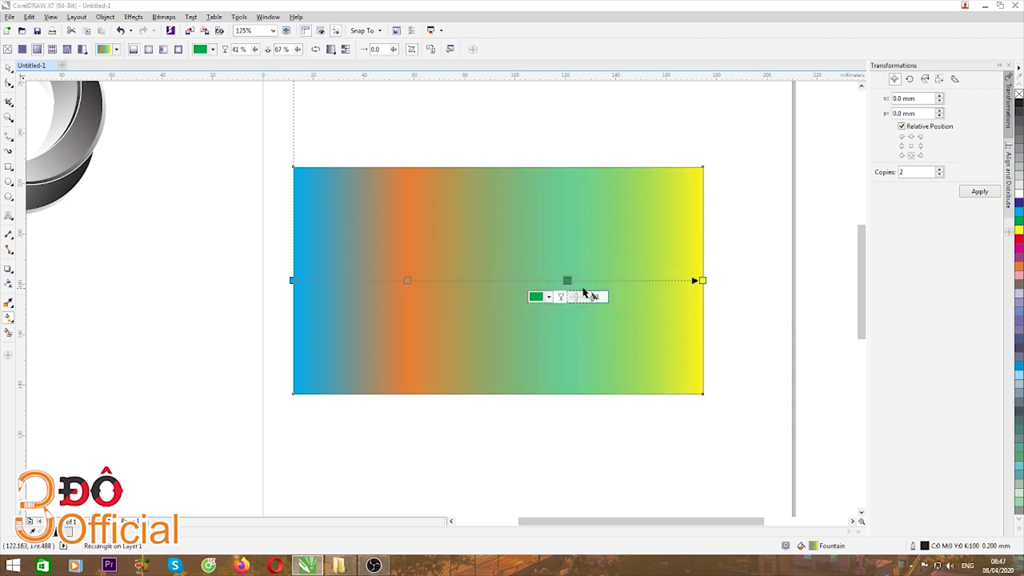
left_click(408, 280)
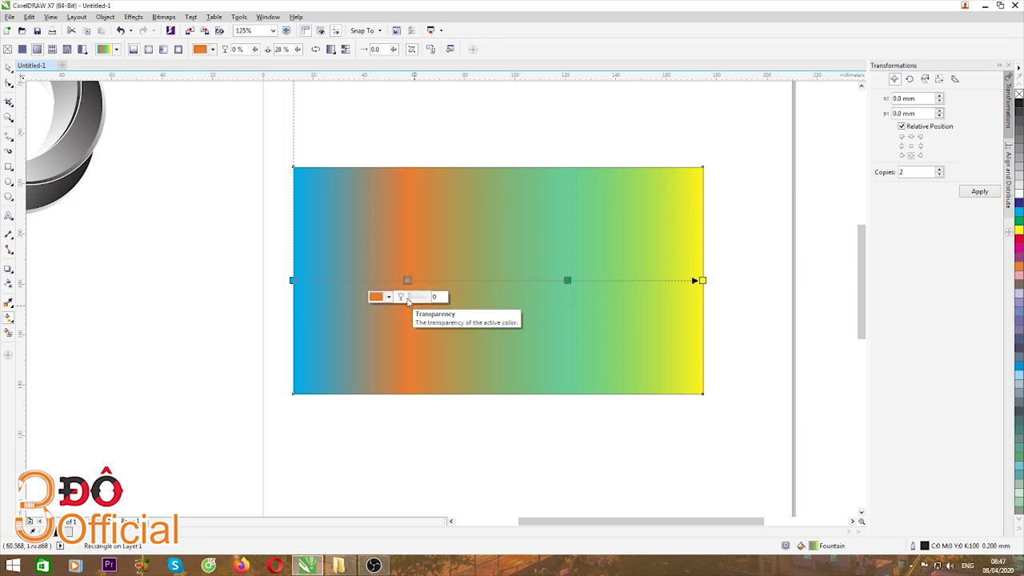
left_click_drag(410, 301, 416, 301)
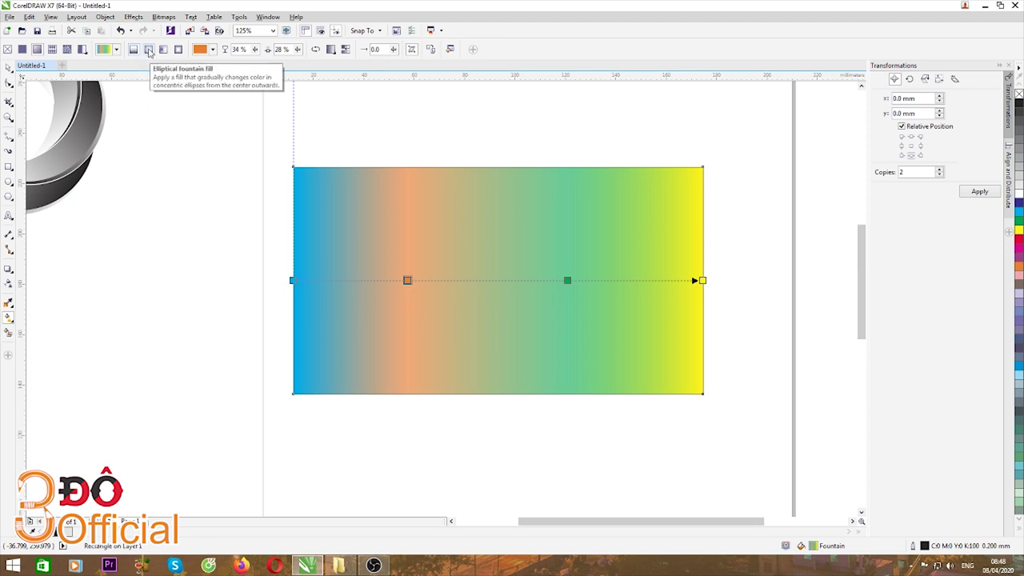
Switch the rectangle's fill to an elliptical fountain fill and stretch its ellipse slightly beyond the rectangle's upper edge
left_click(149, 51)
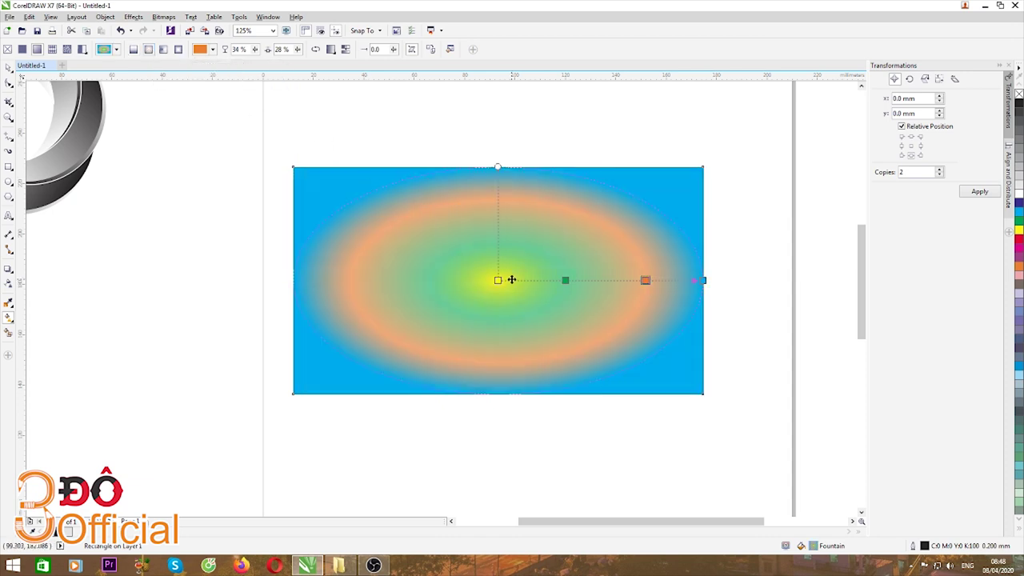
left_click_drag(497, 166, 499, 152)
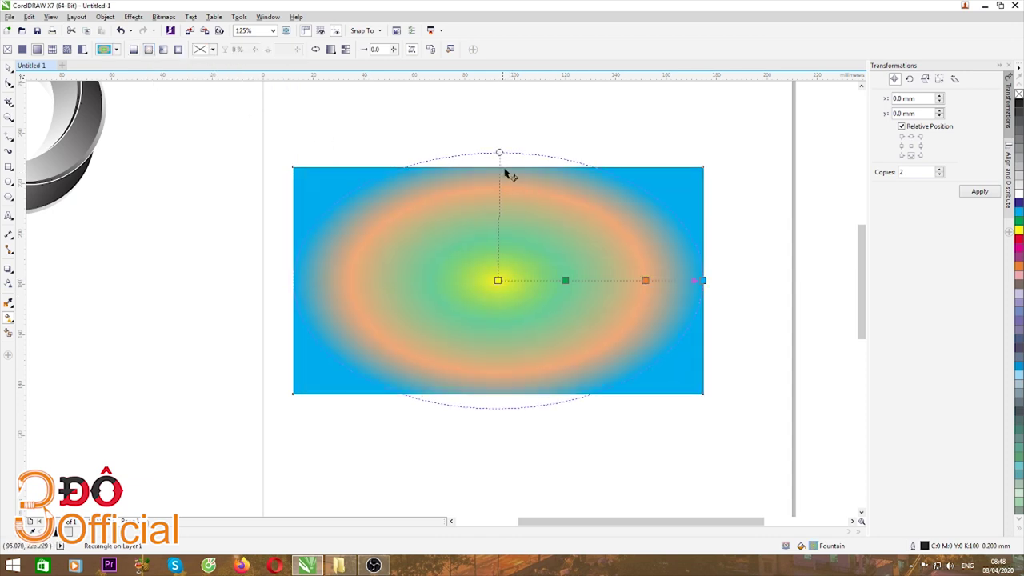
Delete the green and orange intermediate nodes from the elliptical fountain fill
double_click(565, 280)
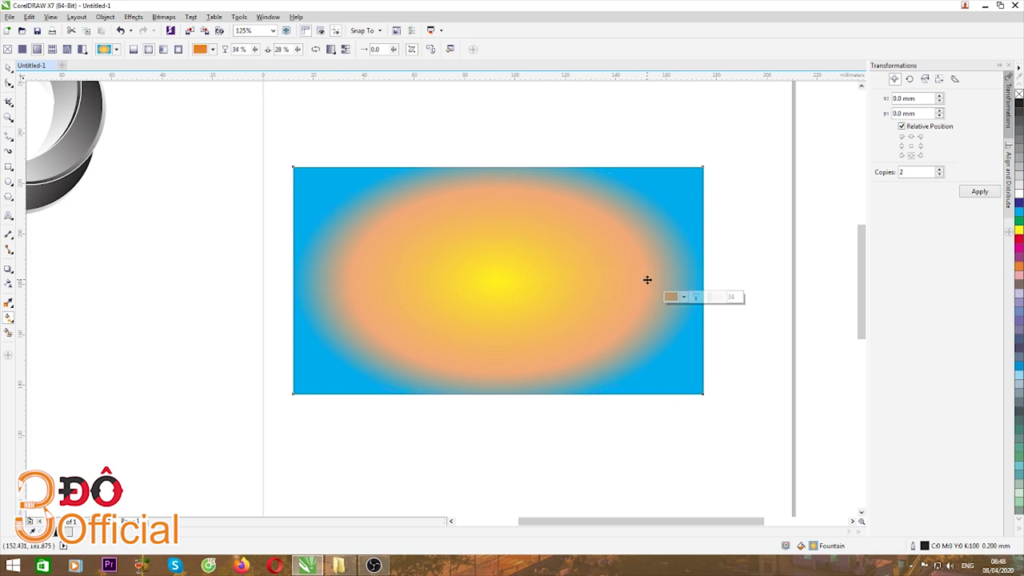
double_click(645, 280)
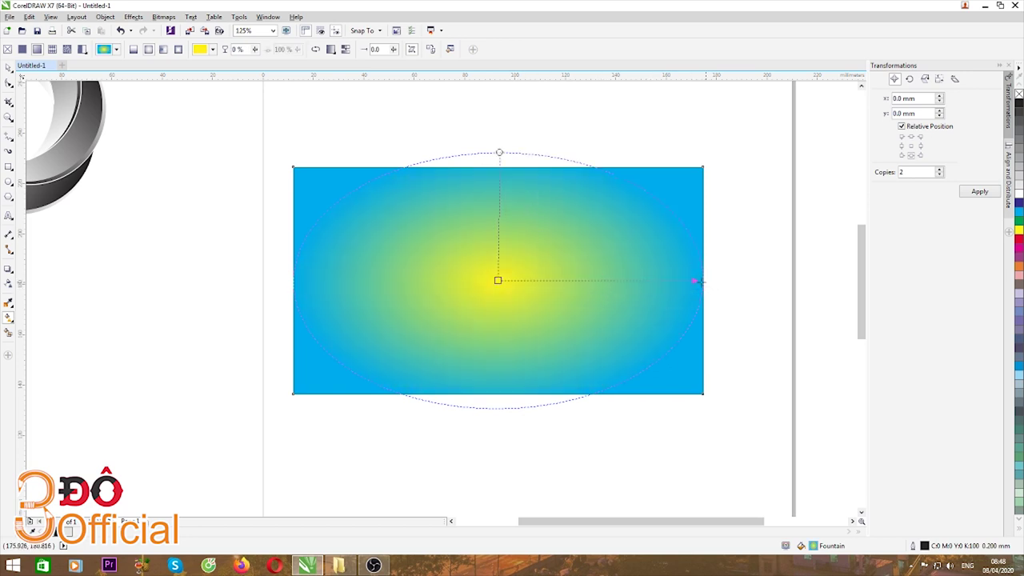
Resize the elliptical fill to fit inside the rectangle, tilting it towards the upper-right and lower-right corners before bringing it back nearly level
left_click_drag(698, 281, 640, 279)
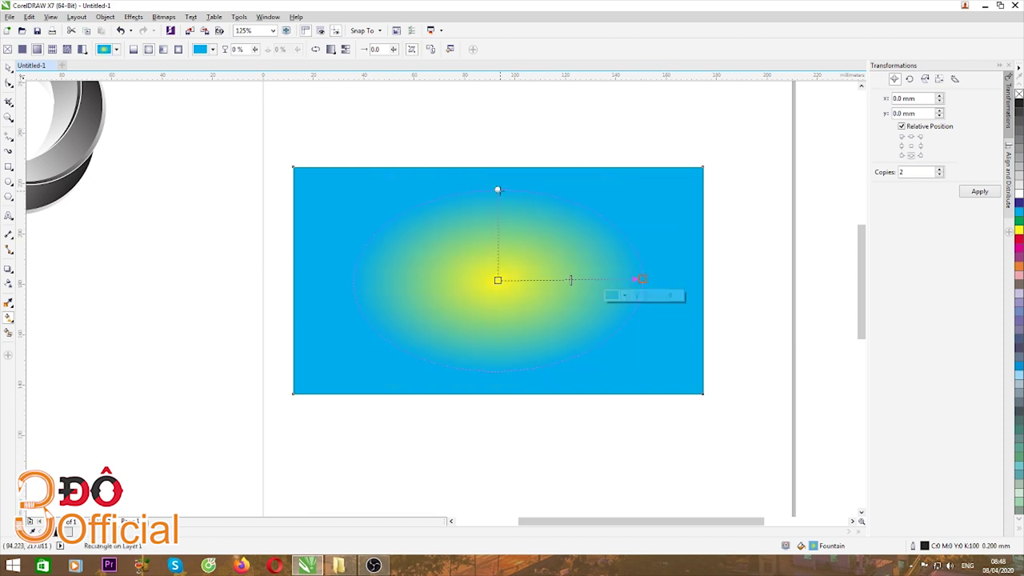
left_click_drag(498, 189, 496, 173)
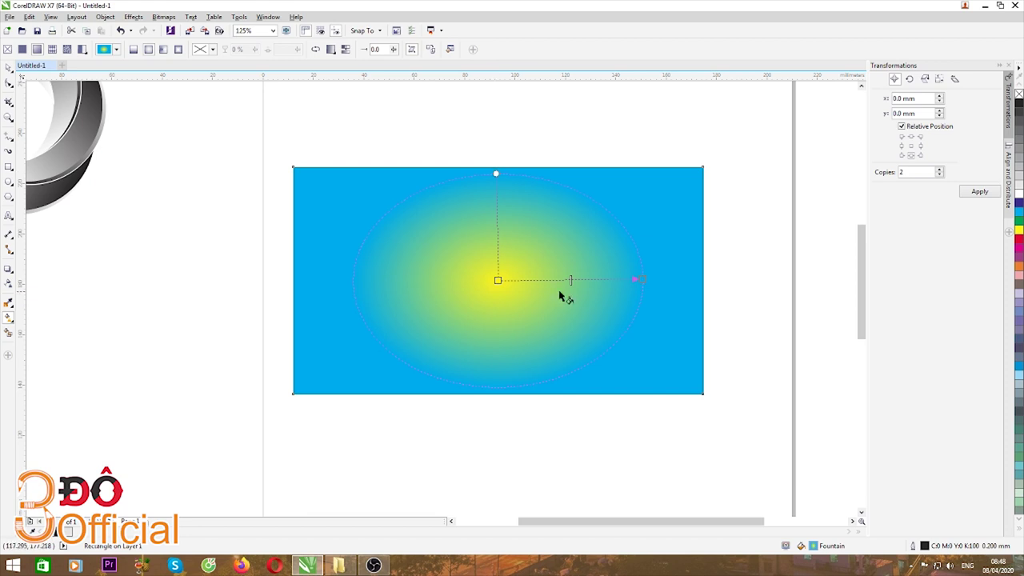
left_click_drag(647, 279, 702, 185)
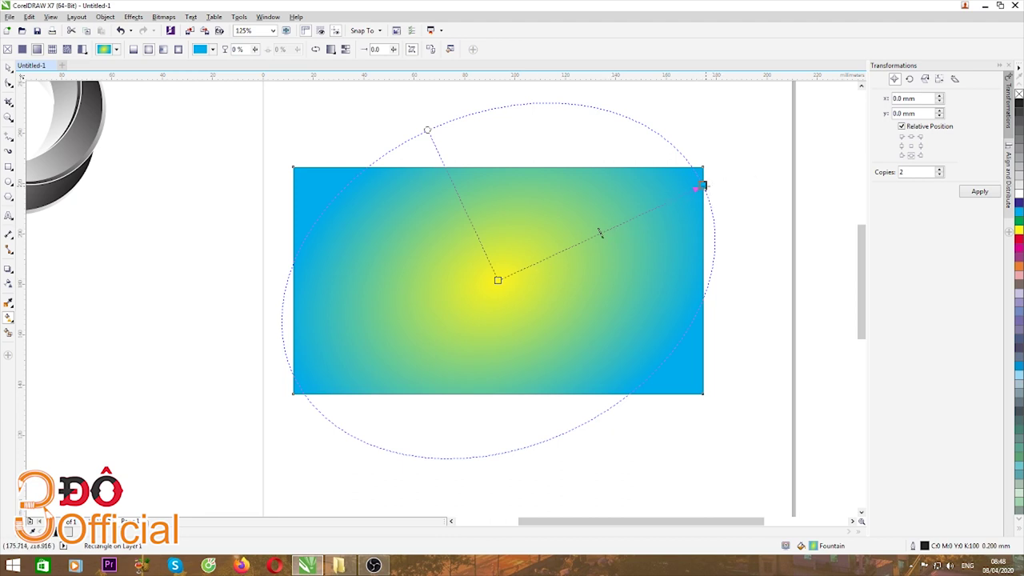
left_click_drag(701, 185, 684, 368)
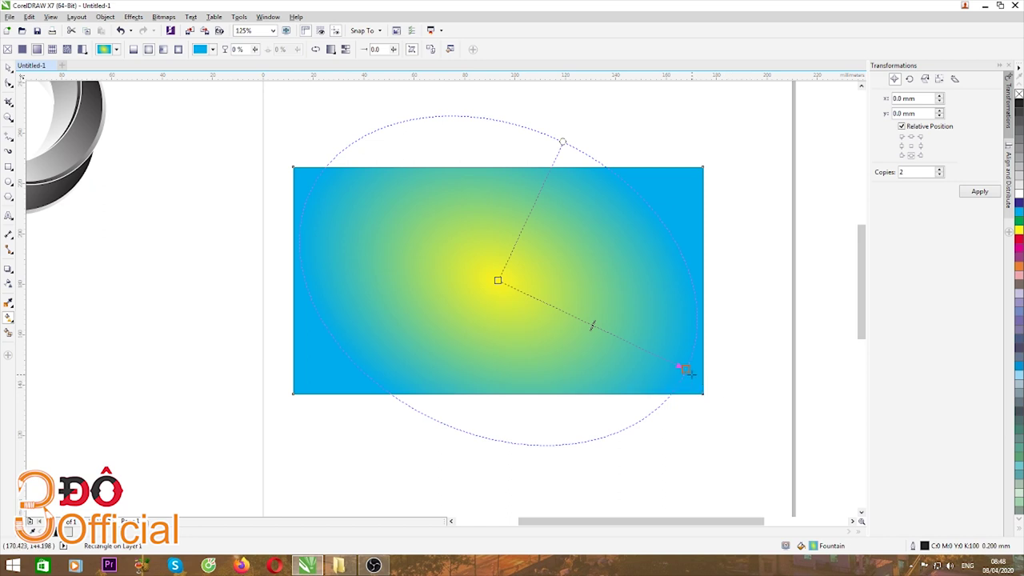
left_click_drag(685, 369, 631, 285)
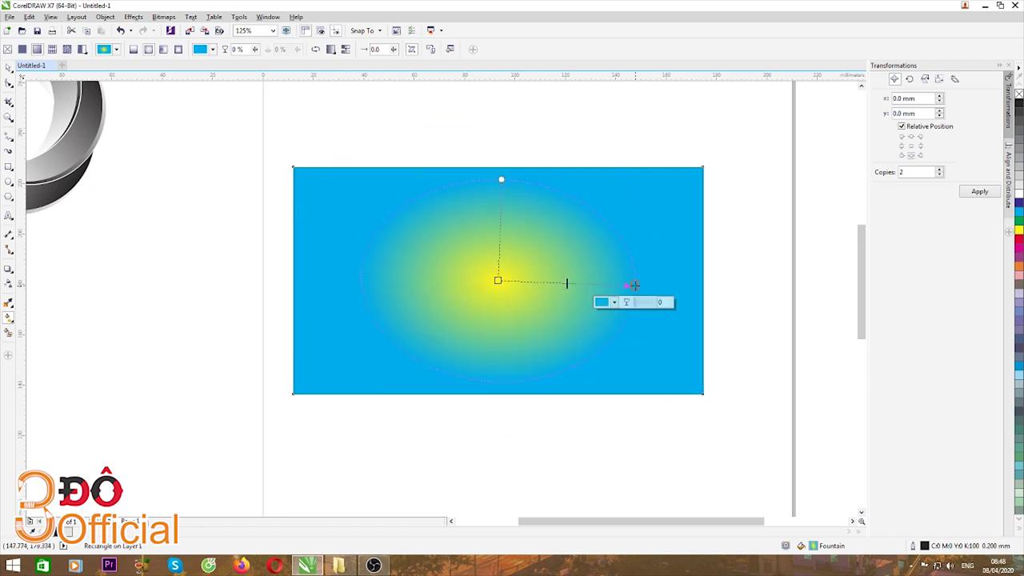
Switch the rectangle's fill to a conical fountain fill and rotate it so the blue-yellow seam slopes up to the left
left_click(162, 51)
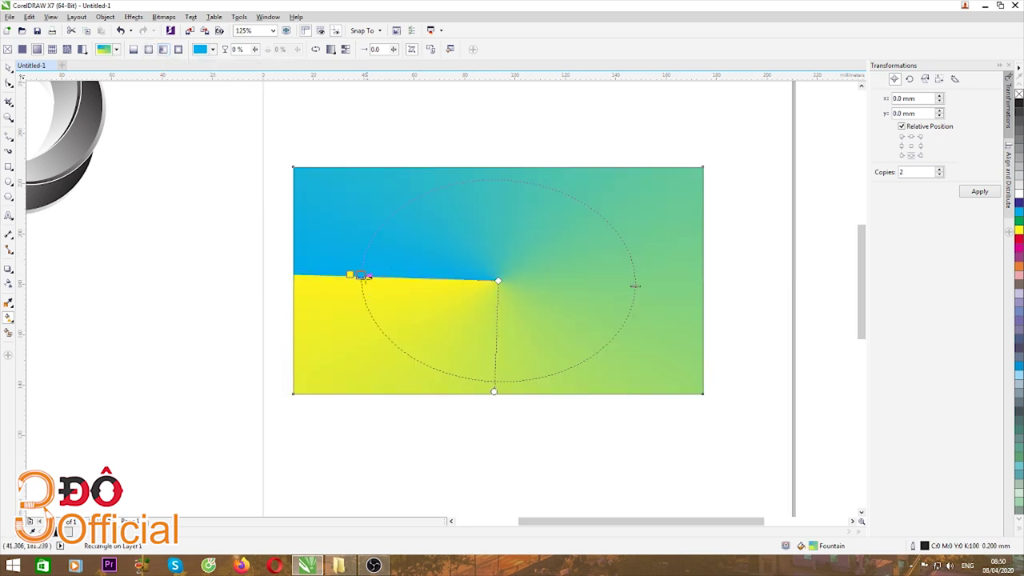
left_click_drag(361, 275, 364, 240)
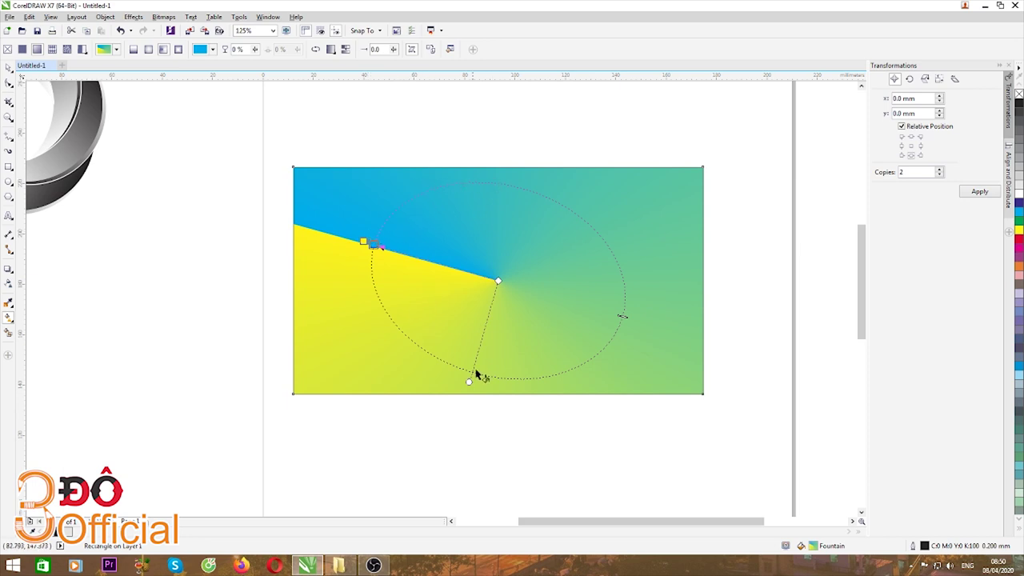
mouse_move(469, 383)
left_mouse_down()
mouse_move(519, 383)
mouse_move(466, 383)
left_mouse_up()
Add two intermediate nodes to the conical fill, colour the one at 10% red and delete the other
left_click_drag(414, 198, 480, 200)
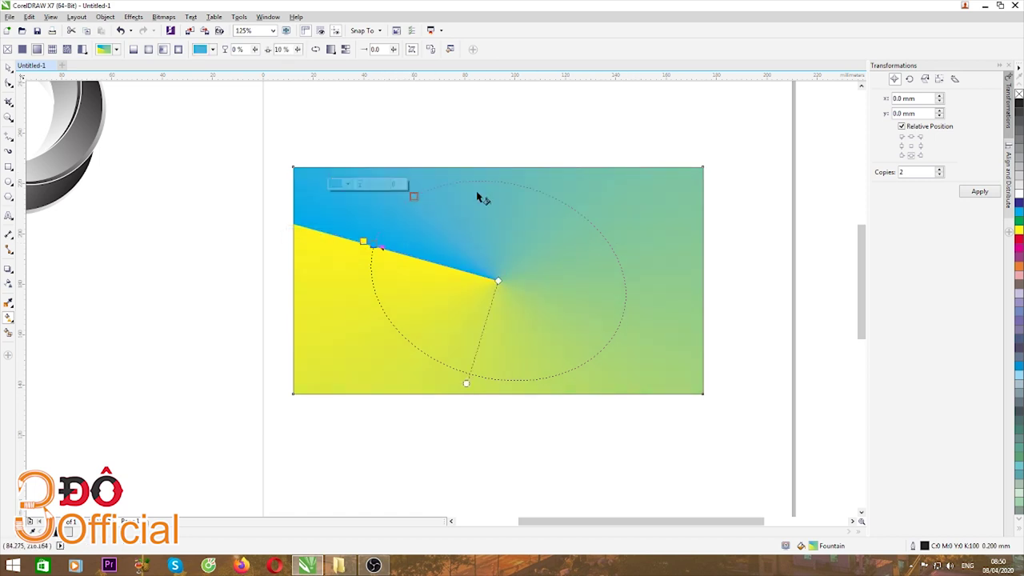
double_click(412, 196)
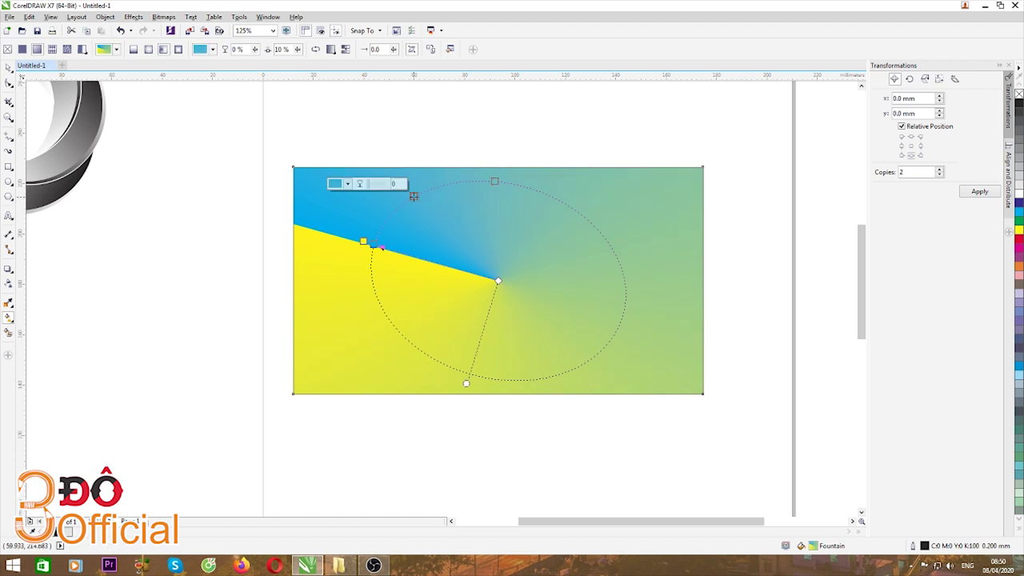
left_click(1019, 239)
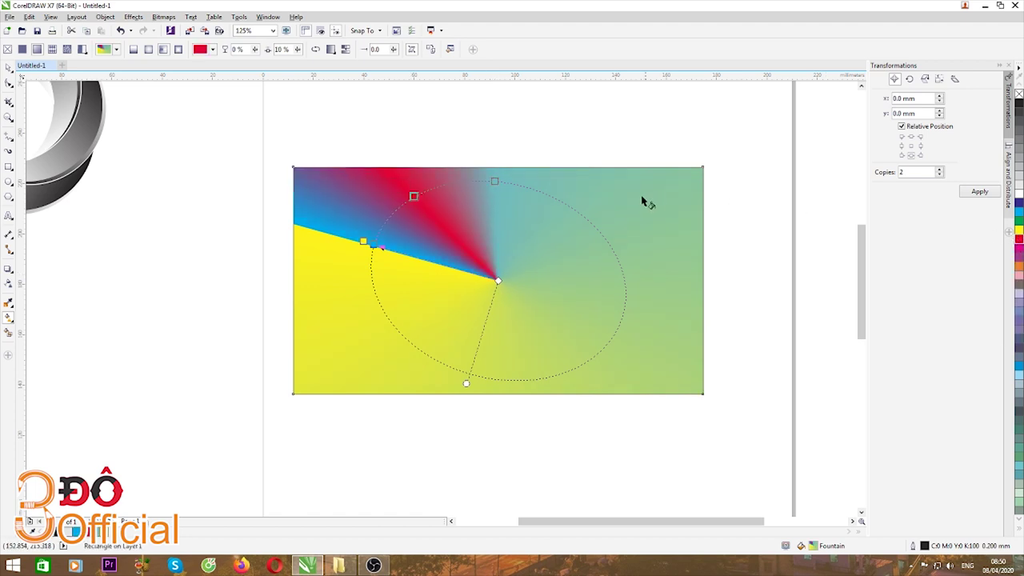
left_click(494, 181)
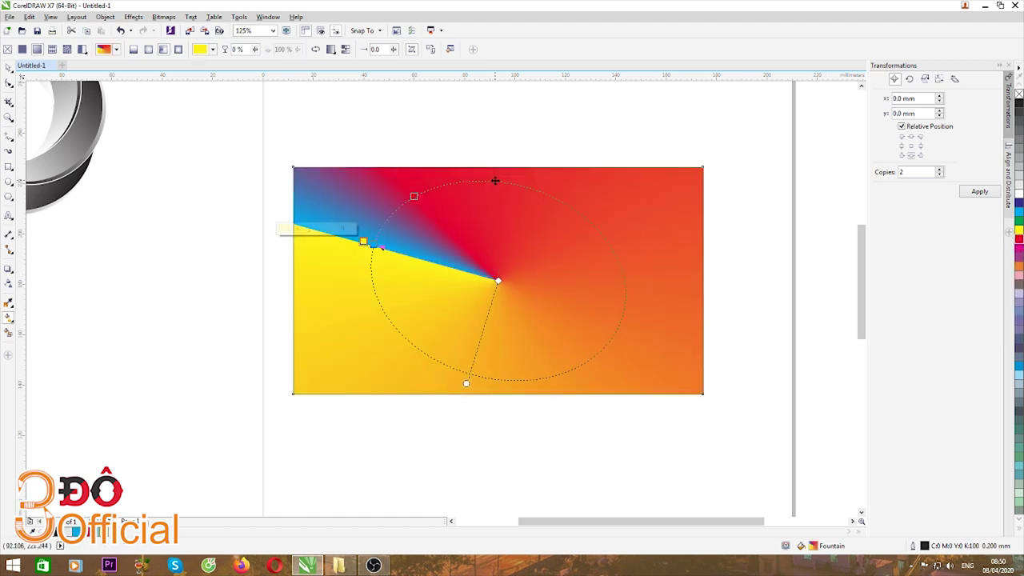
Add a node at 33% of the conical fill, then remove it together with the red node
double_click(582, 215)
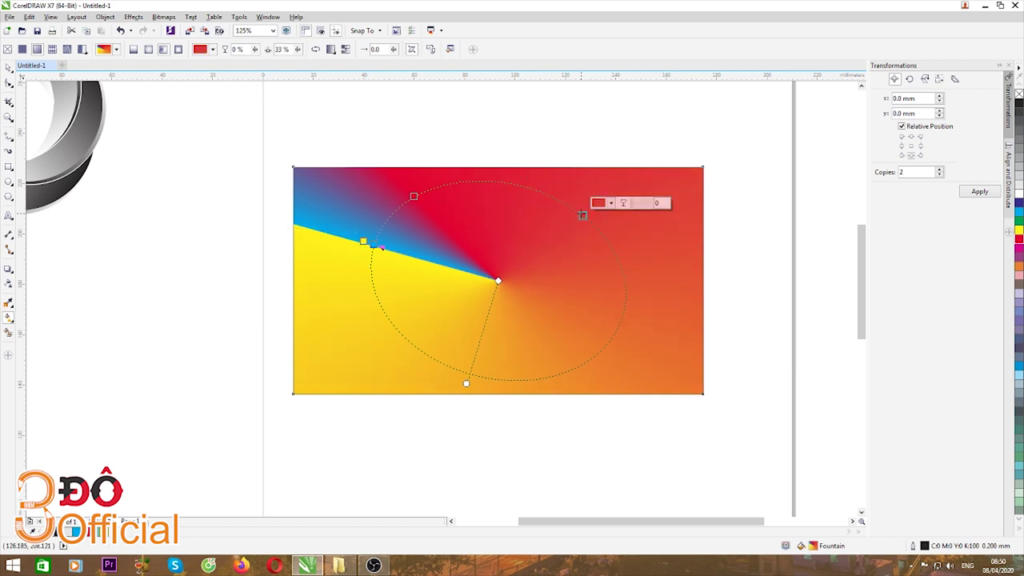
double_click(583, 214)
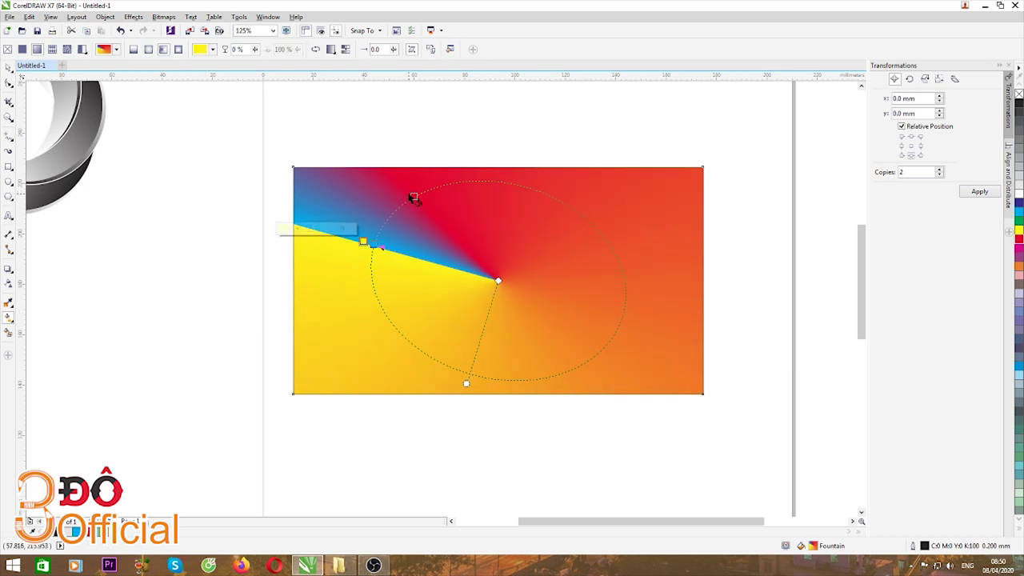
left_click(413, 198)
key("Delete")
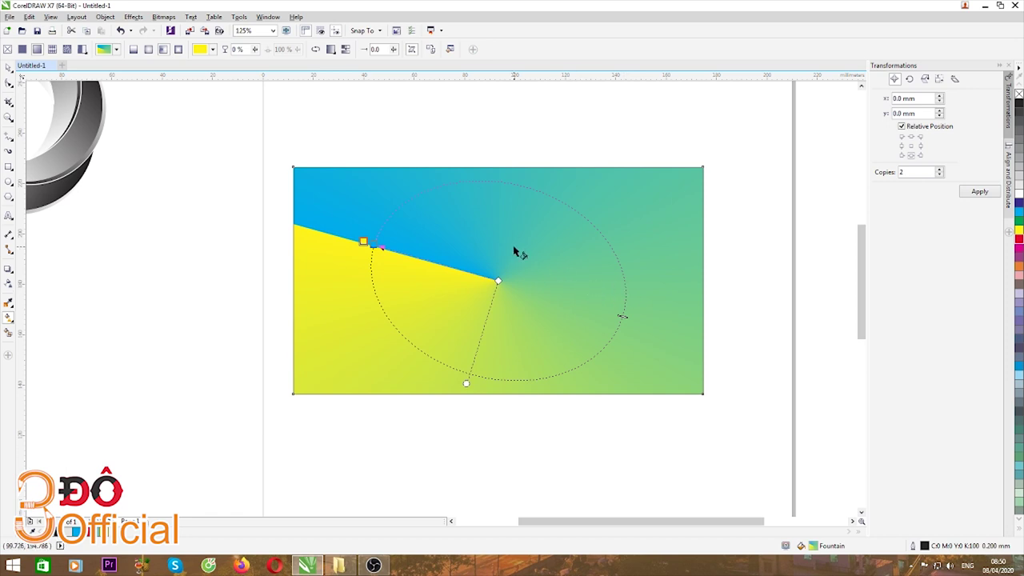
Switch to a rectangular fountain fill, level it, and enlarge it beyond the rectangle's upper and lower edges
left_click(179, 50)
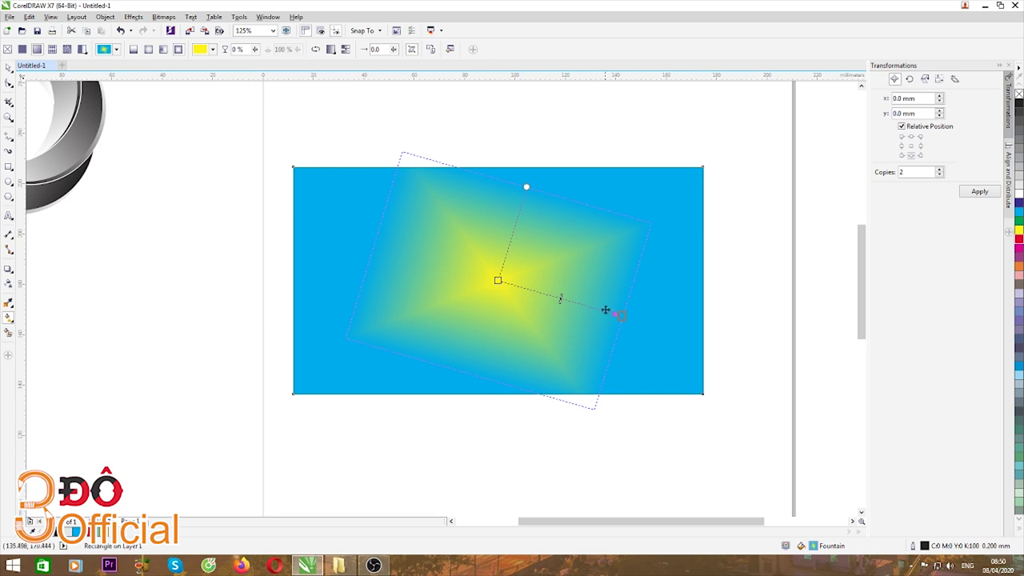
left_click_drag(624, 316, 624, 283)
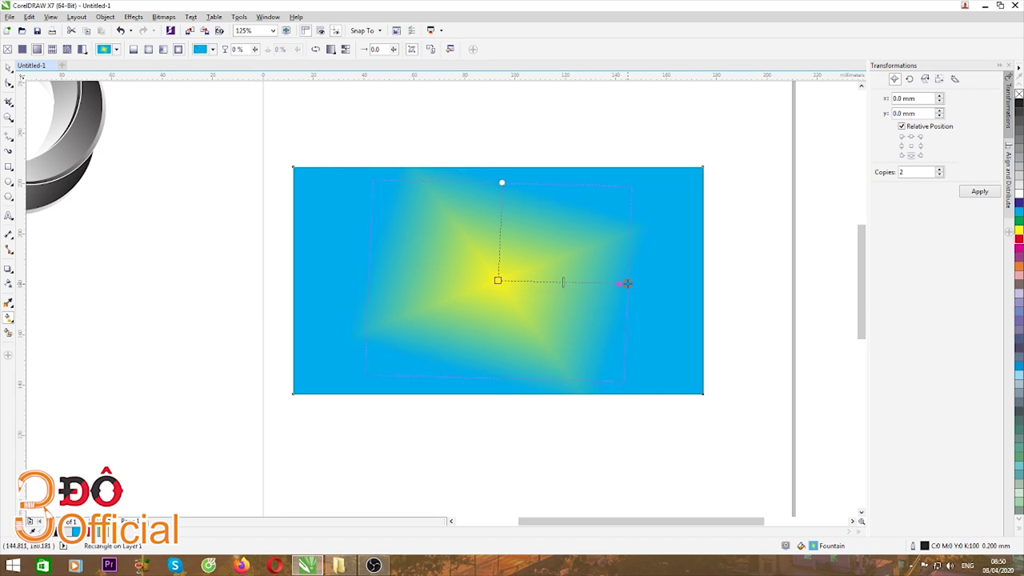
left_click_drag(502, 183, 502, 169)
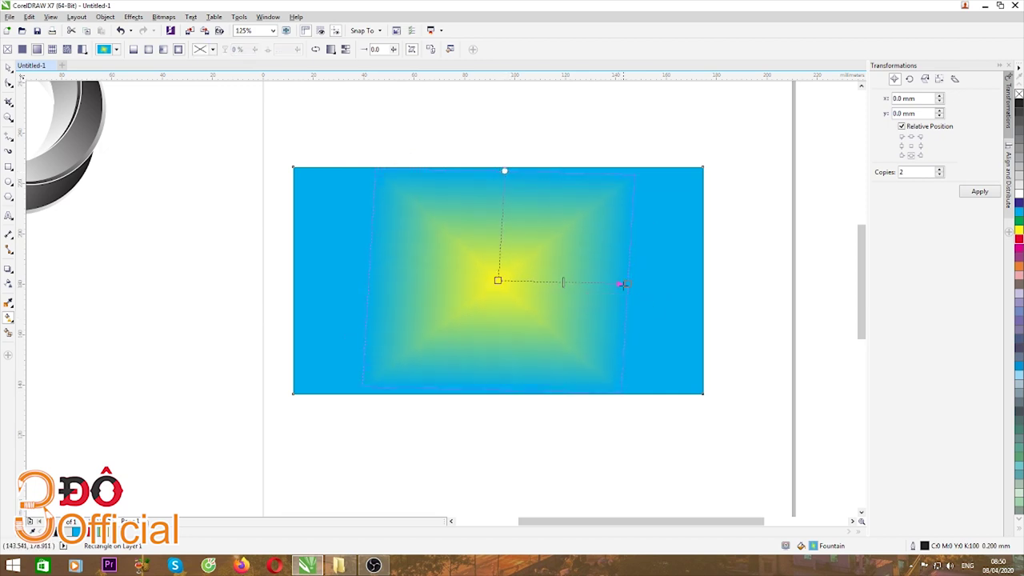
left_click_drag(624, 283, 657, 280)
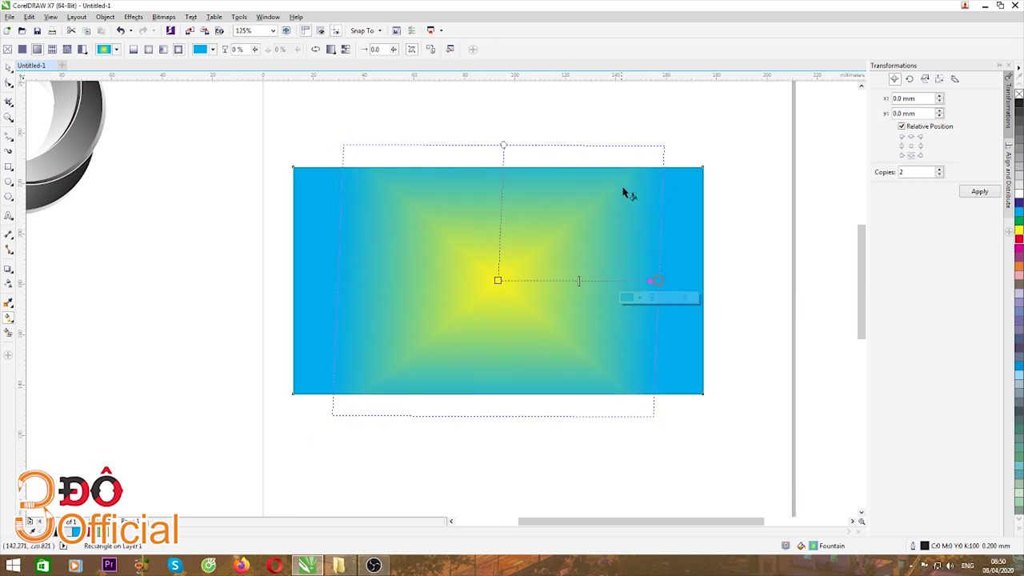
Add colour nodes at 72% and 41% of the rectangular fill and colour the 41% node magenta from the palette
double_click(543, 280)
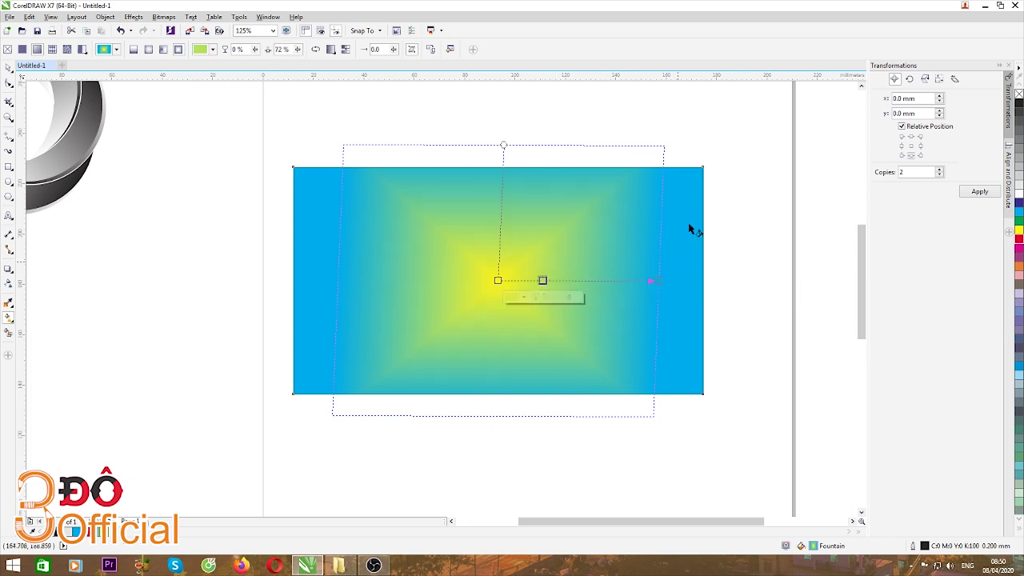
double_click(593, 280)
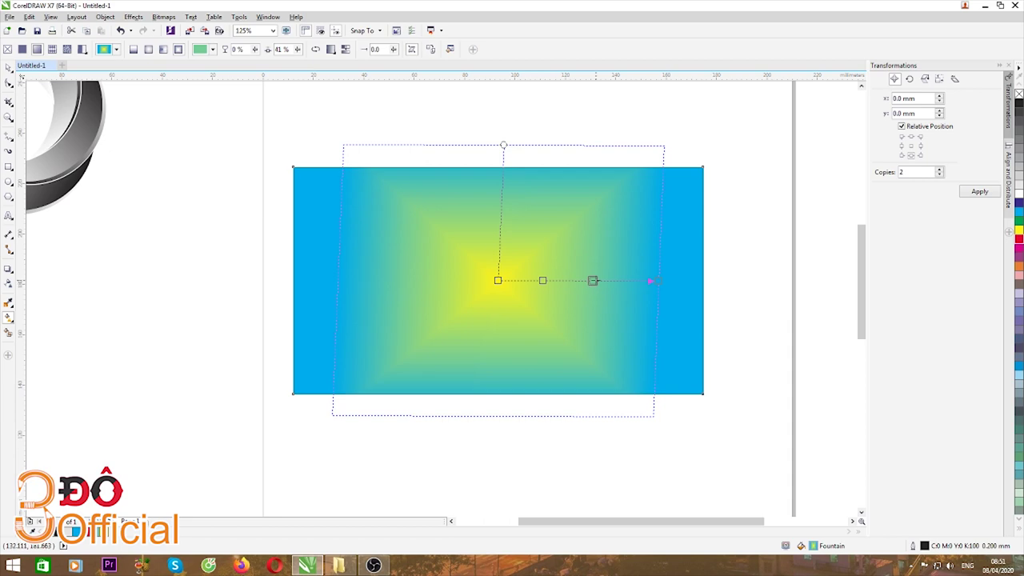
left_click(1019, 248)
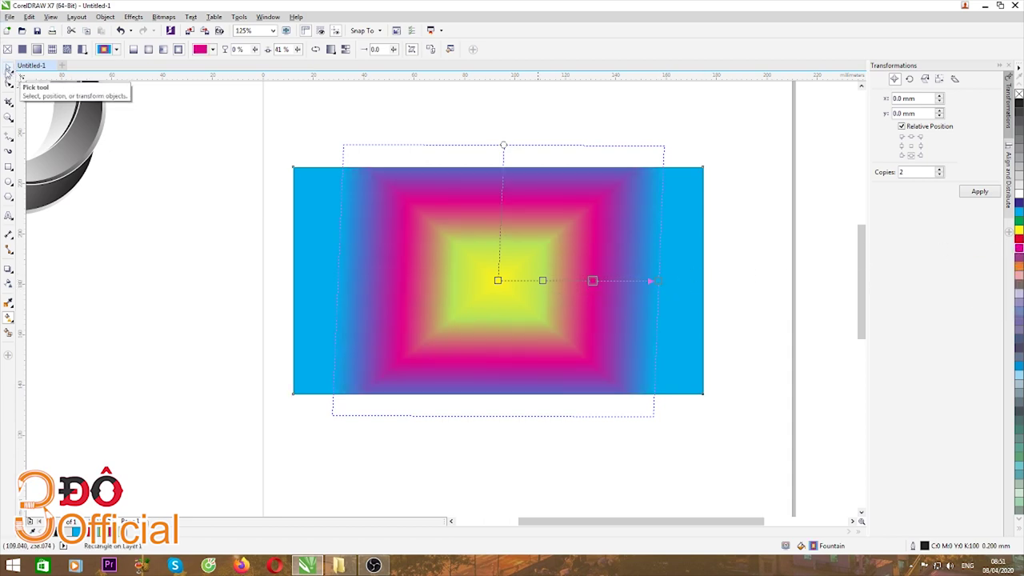
left_click(8, 70)
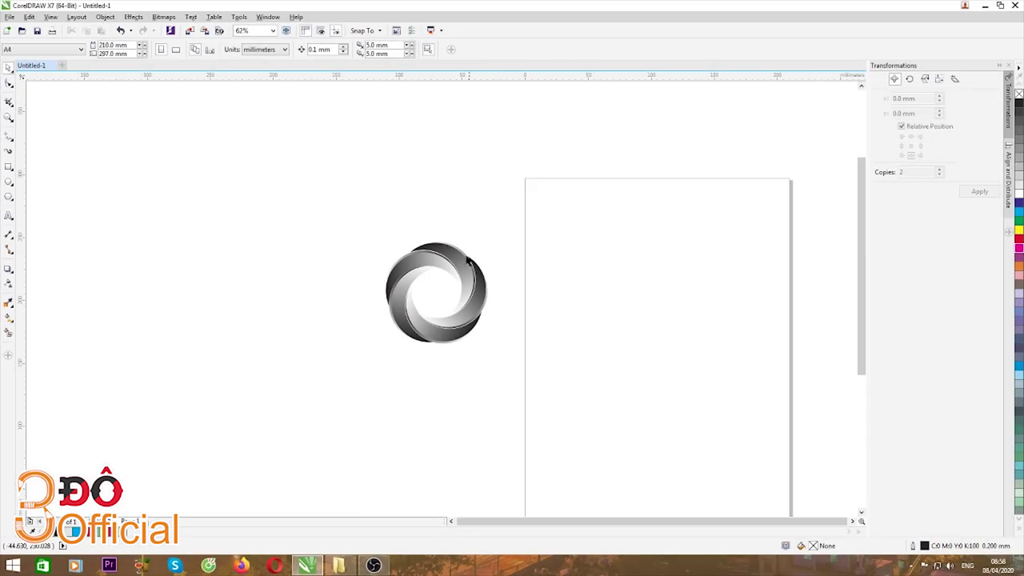
Draw a circle about 57.8 mm in diameter to the right of the ring logo and duplicate it about 7.3 mm to the right
scroll(560, 370, "up", 2)
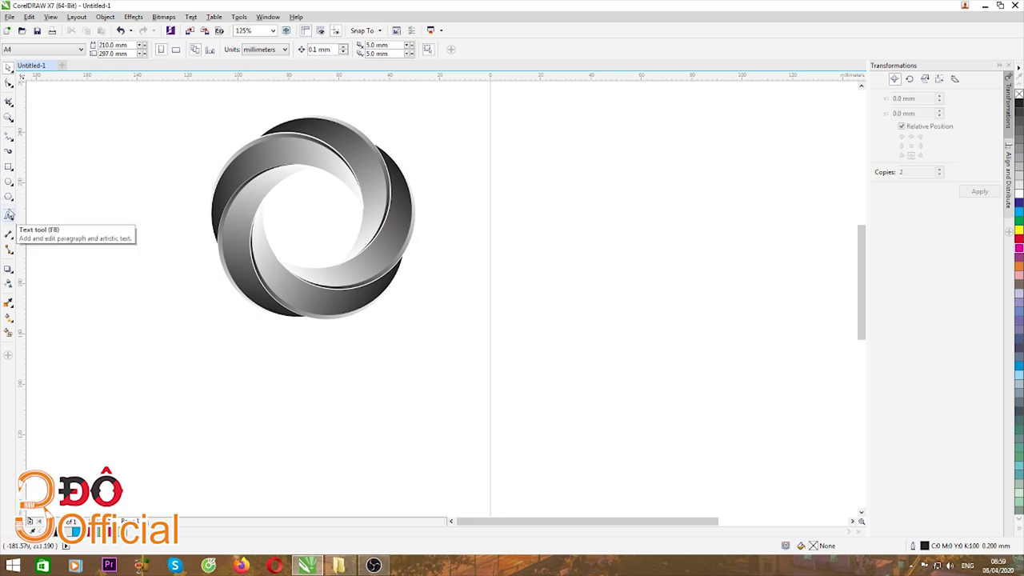
left_click(8, 183)
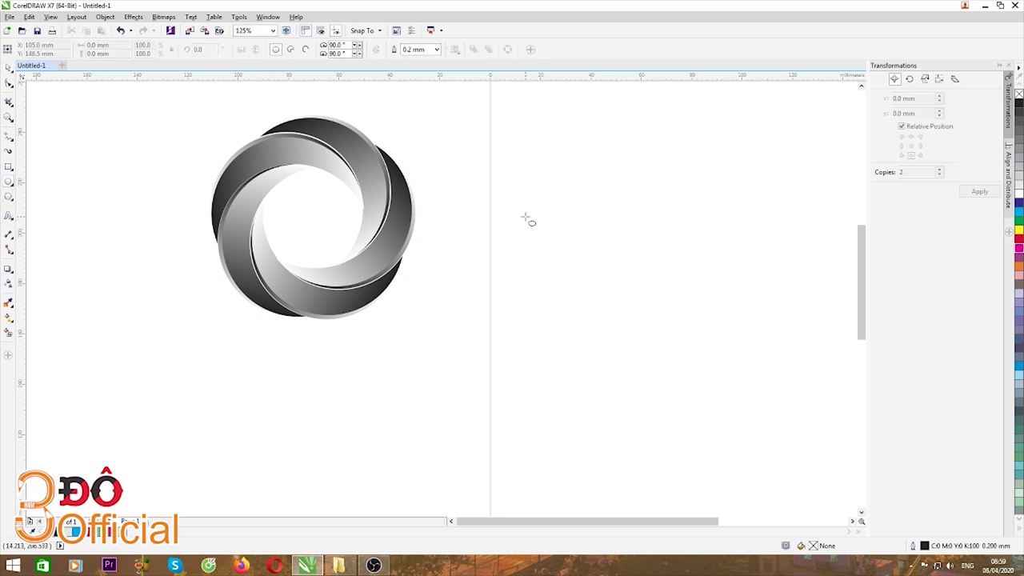
left_click_drag(518, 179, 664, 309)
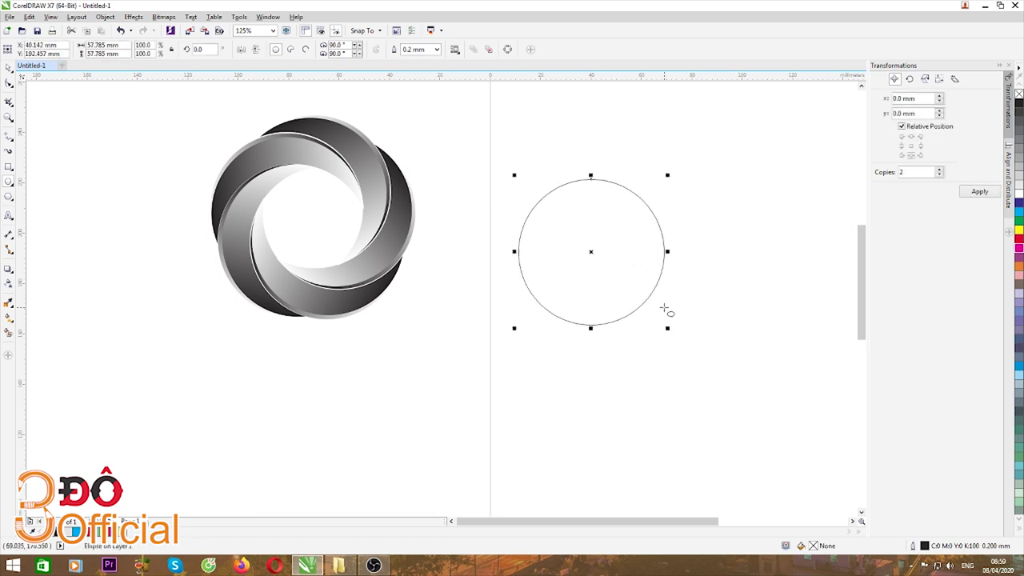
key("space")
left_click_drag(592, 252, 610, 251)
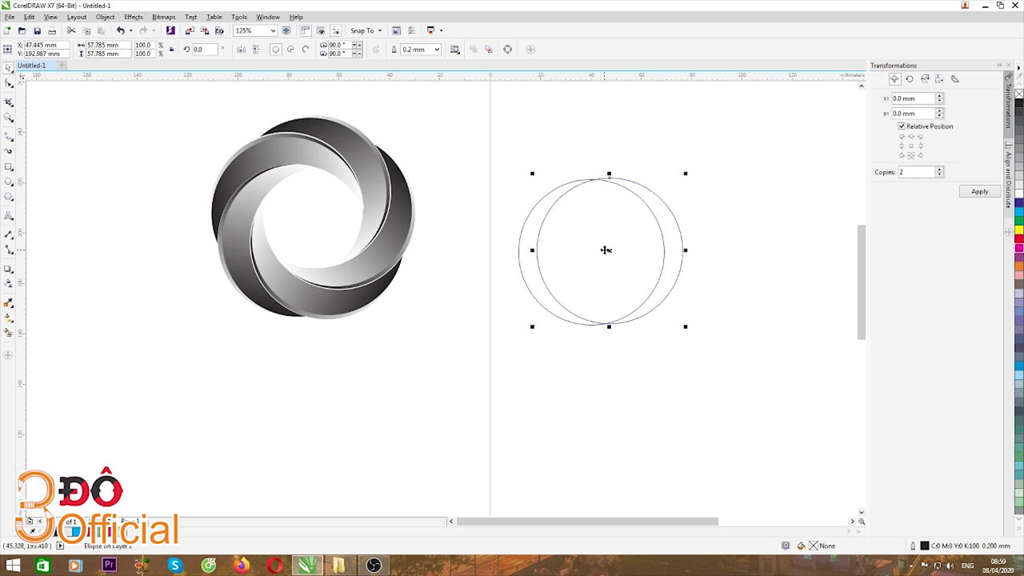
Move the duplicate circle to about 8.5 mm from the original and align both circles' centres on one horizontal line
left_click_drag(486, 141, 752, 418)
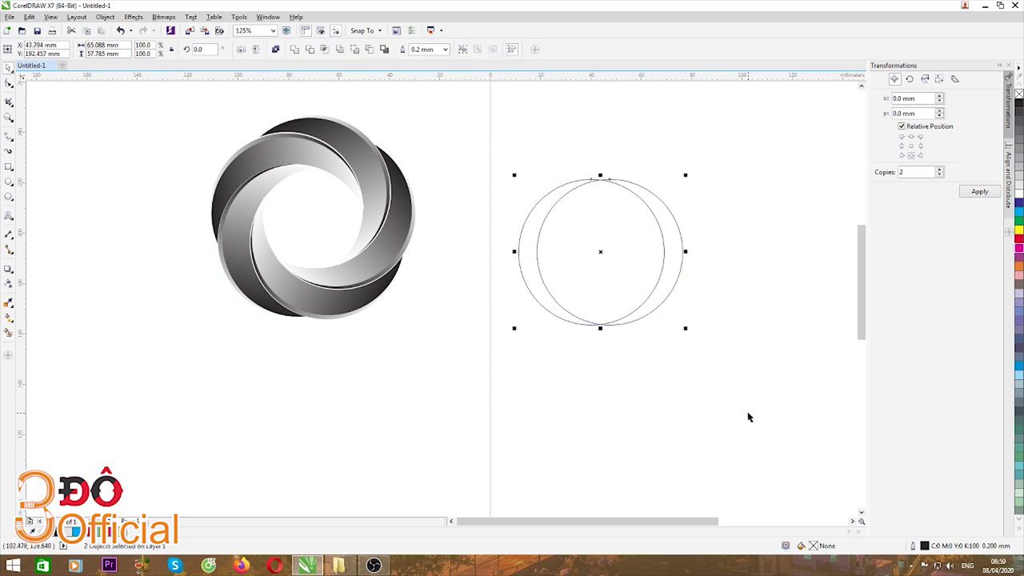
left_click(480, 160)
left_click_drag(469, 147, 723, 386)
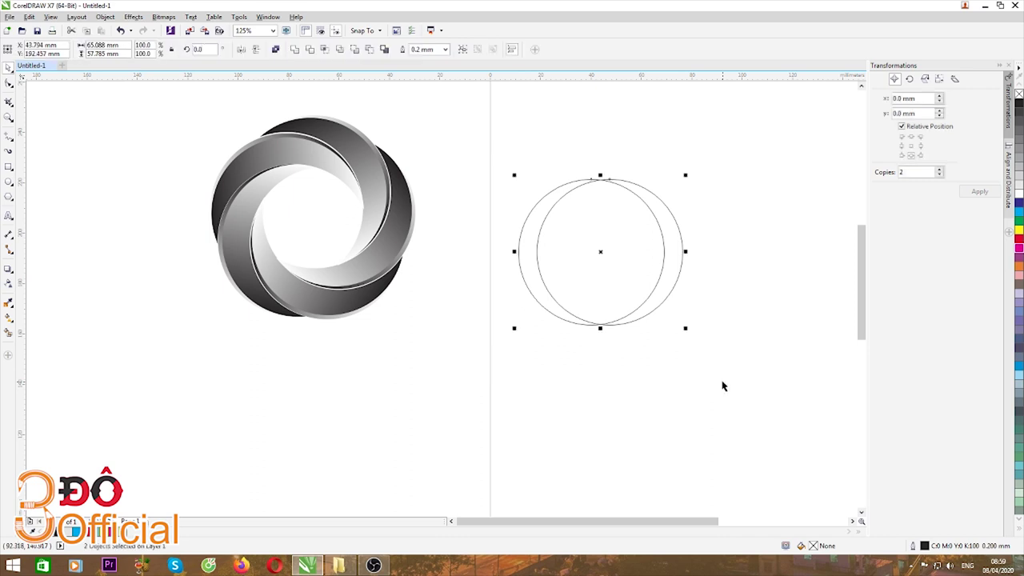
left_click(680, 225)
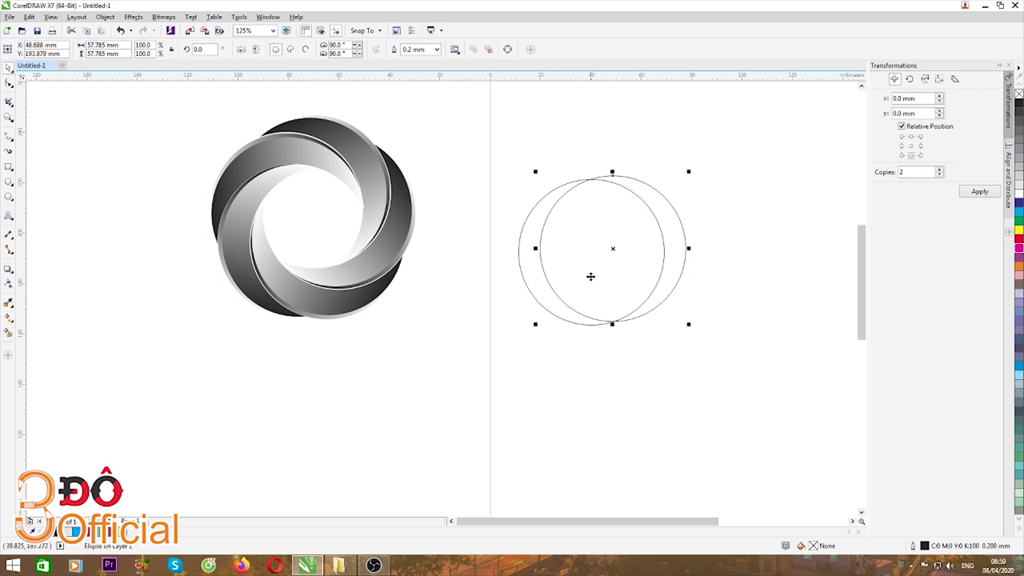
left_click(484, 158)
left_click_drag(468, 128, 734, 375)
key("e")
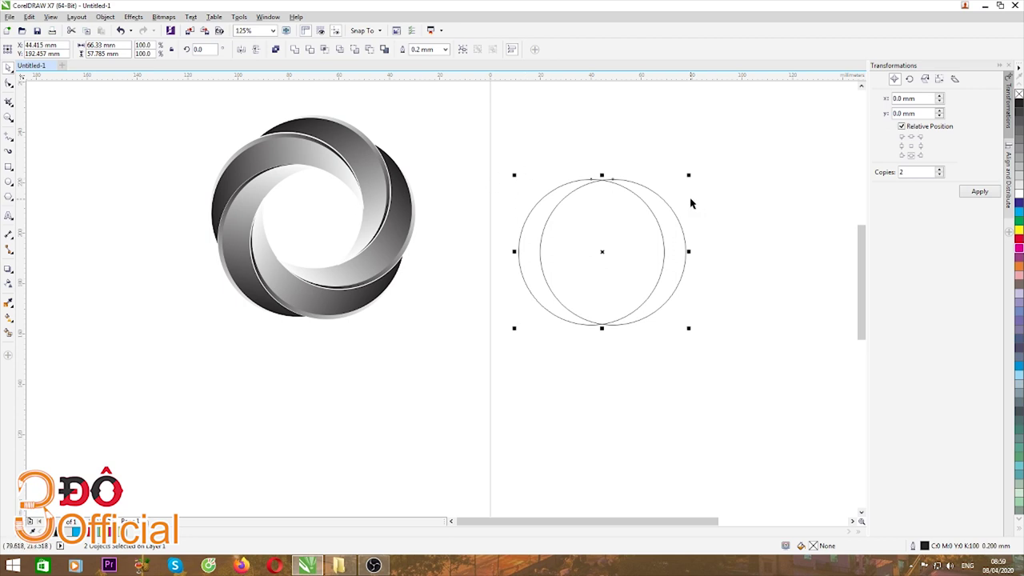
Shift the right circle slightly left to an offset of about 8.1 mm and select both circles, keeping them horizontally aligned
left_click(690, 230)
left_click(616, 182)
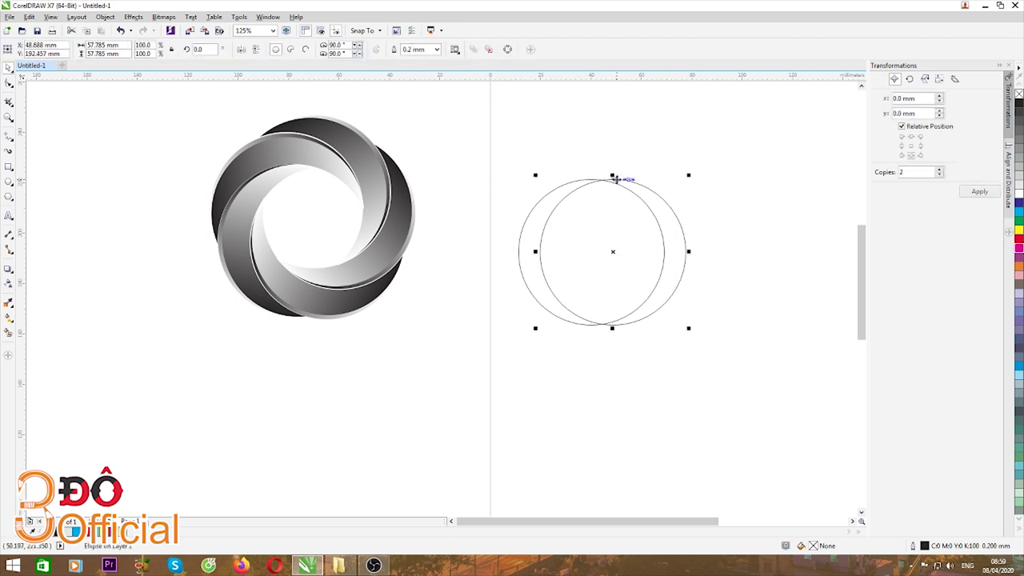
left_click(501, 181)
left_click_drag(483, 146, 789, 395)
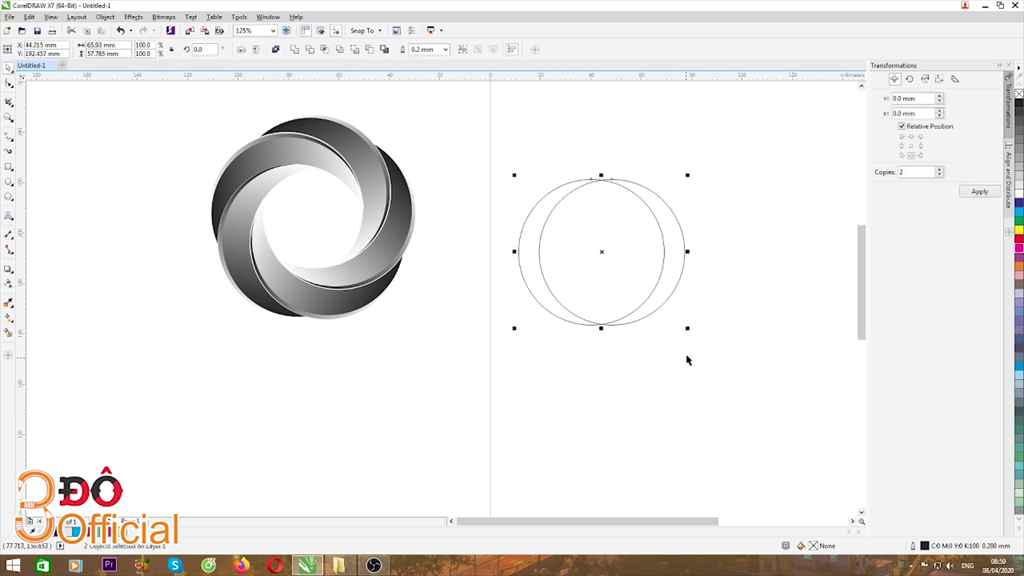
Trim the left circle with the right one, delete the right circle, and select the remaining crescent
left_click(311, 50)
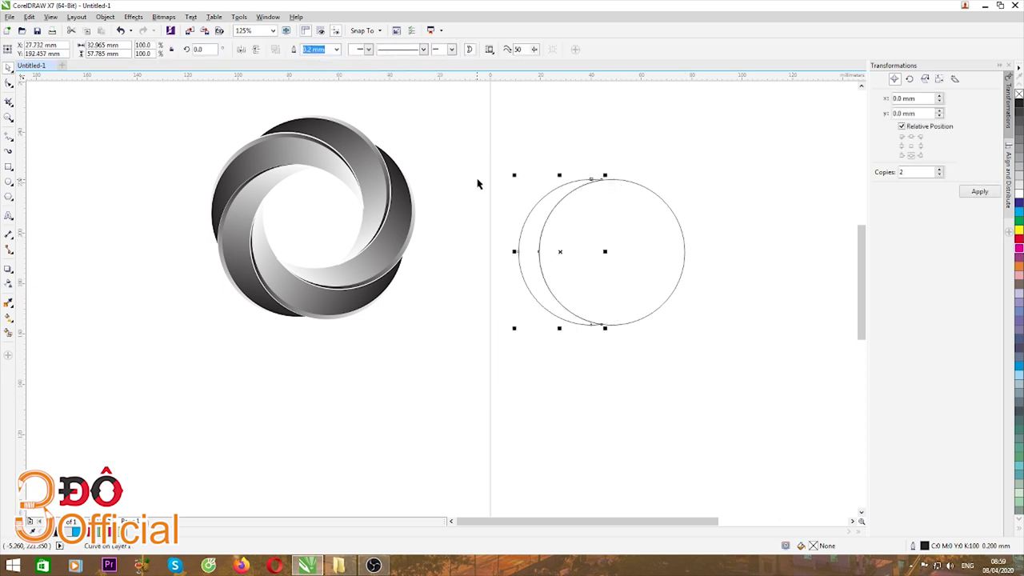
left_click(653, 235)
left_click(624, 237)
key("Delete")
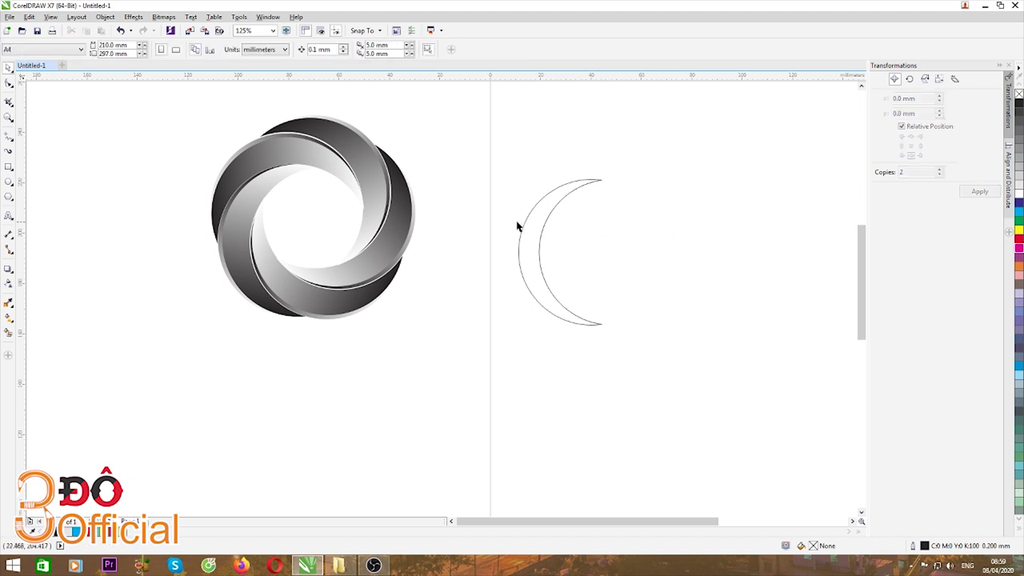
left_click(539, 251)
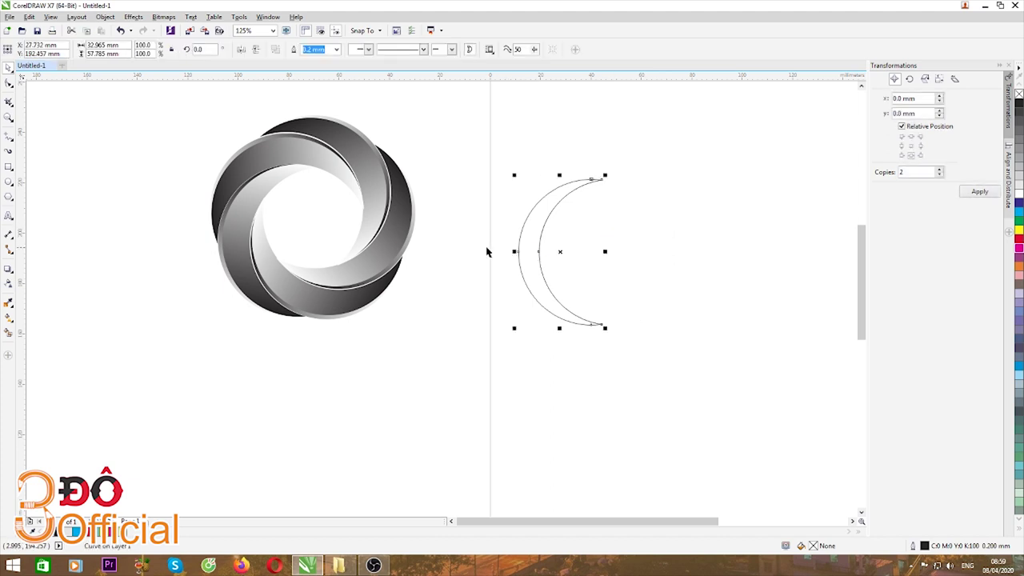
Give the crescent a linear fountain fill running from black just above its upper tip to white near its lower tip
left_click(9, 322)
left_click(37, 49)
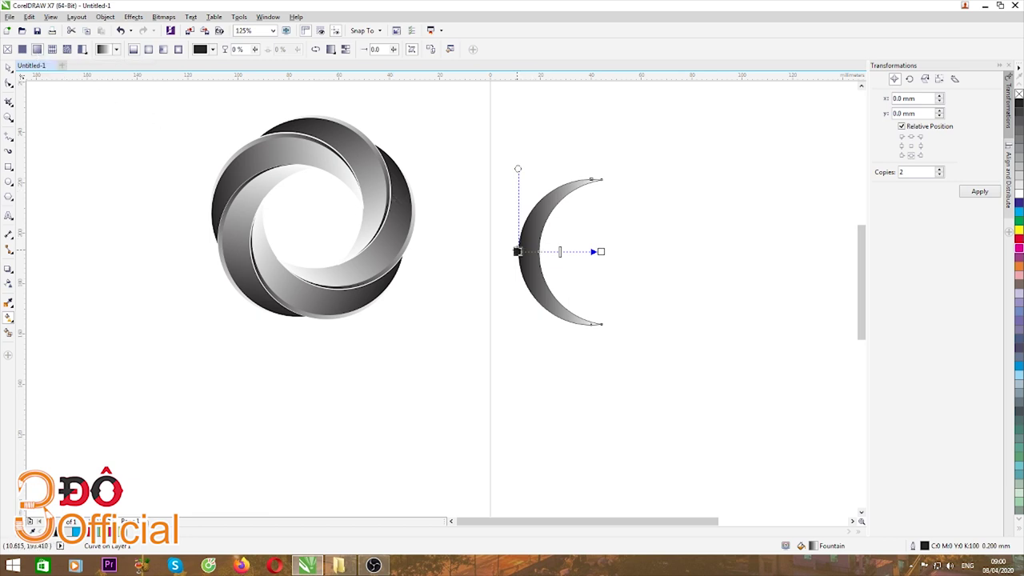
left_click_drag(517, 252, 566, 183)
left_click_drag(596, 261, 574, 320)
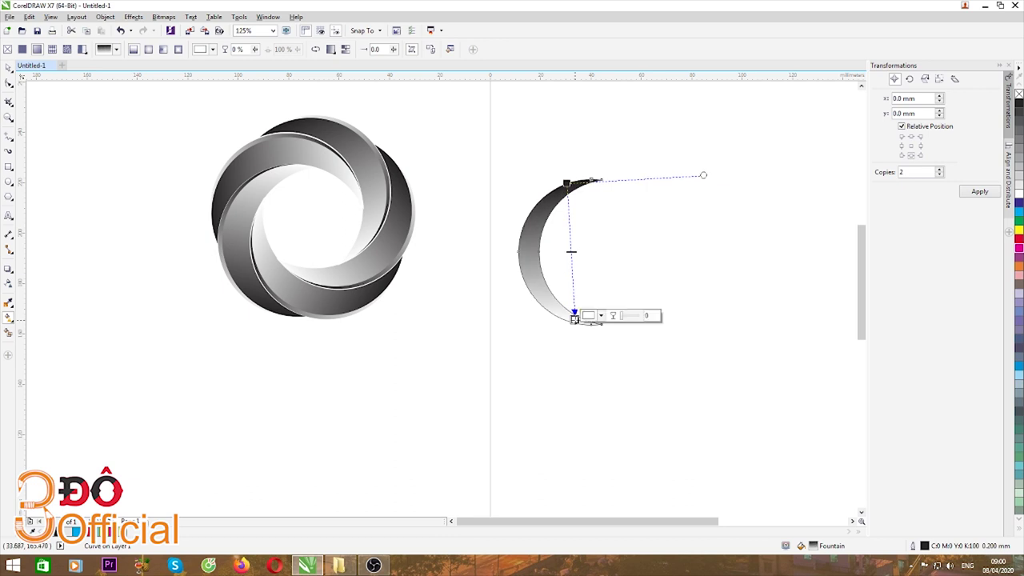
left_click_drag(566, 183, 582, 153)
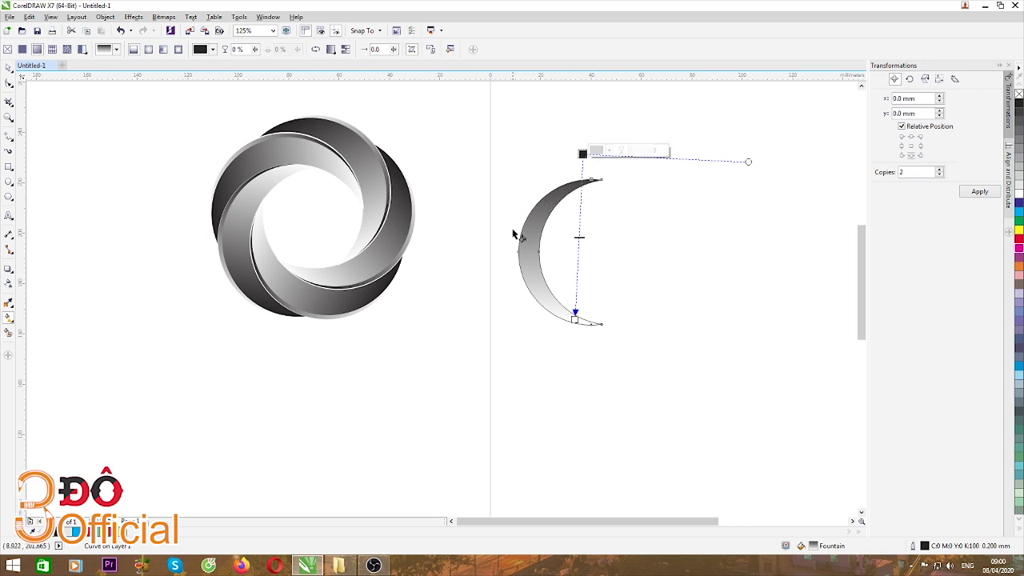
left_click_drag(583, 153, 577, 170)
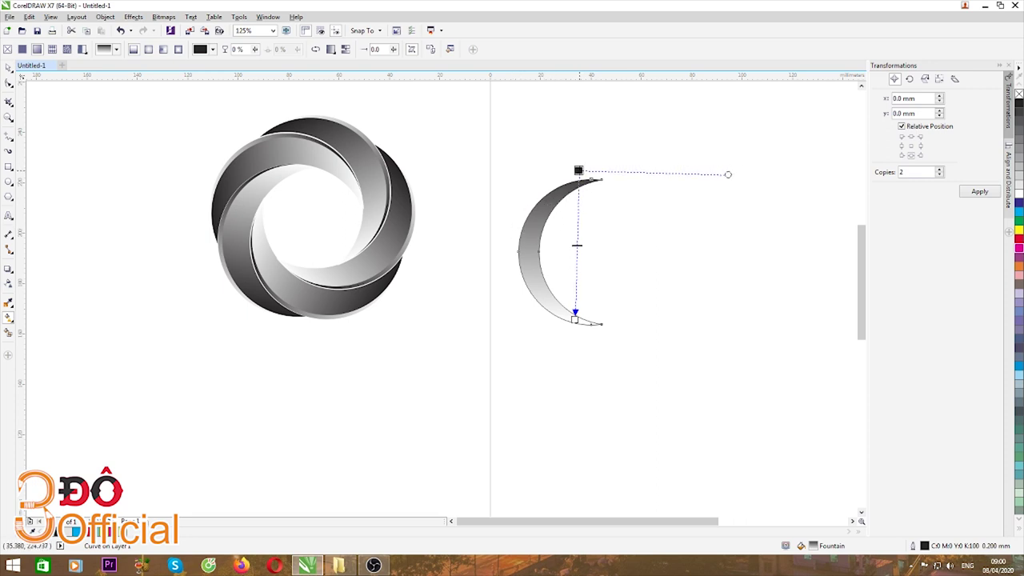
left_click(9, 67)
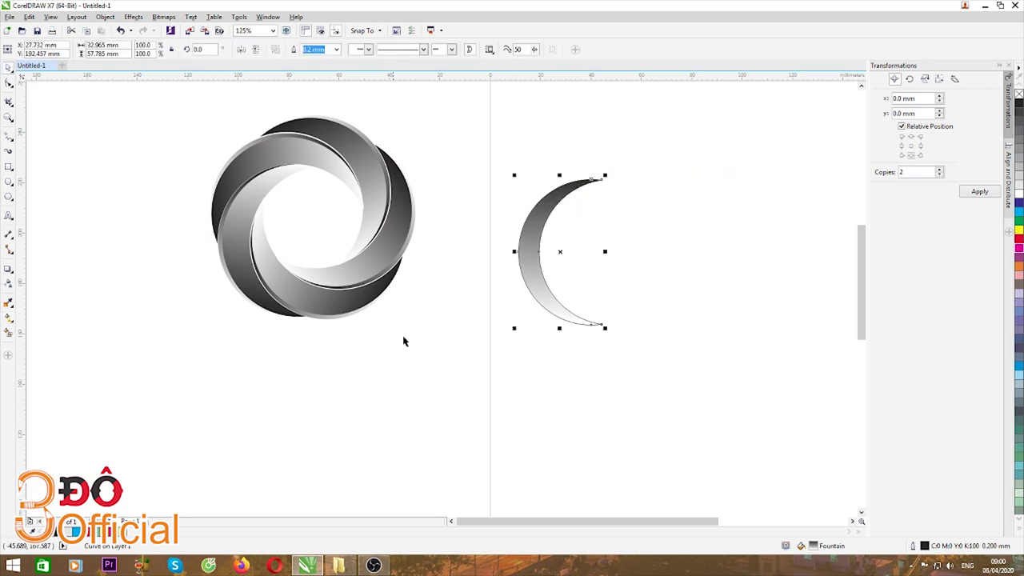
Remove the outline from the gradient-filled crescent
left_click(403, 338)
left_click(526, 246)
right_click(1018, 95)
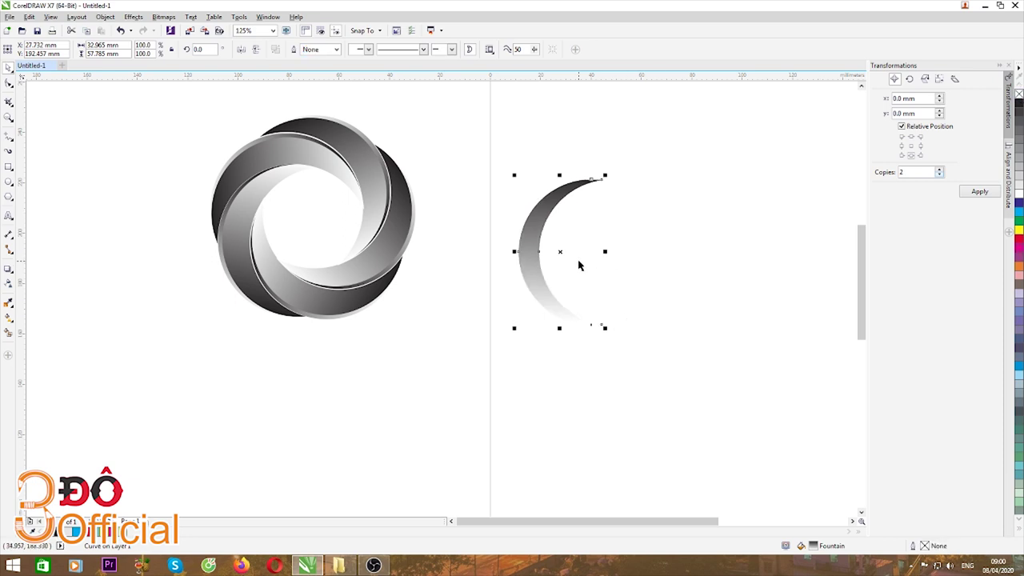
Duplicate the crescent about 1.2 mm to the right of the original
scroll(580, 265, "up", 2)
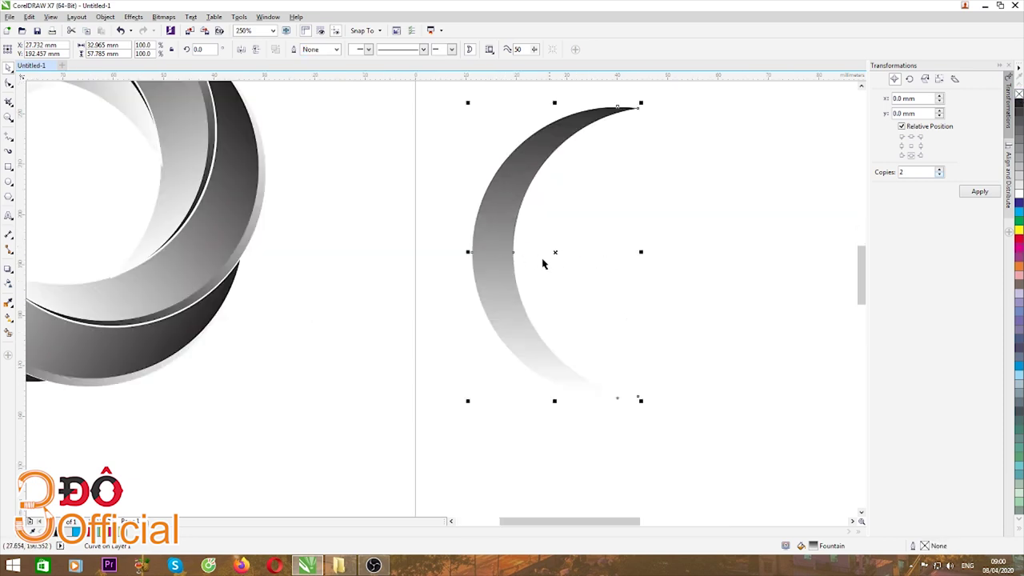
scroll(432, 274, "down", 2)
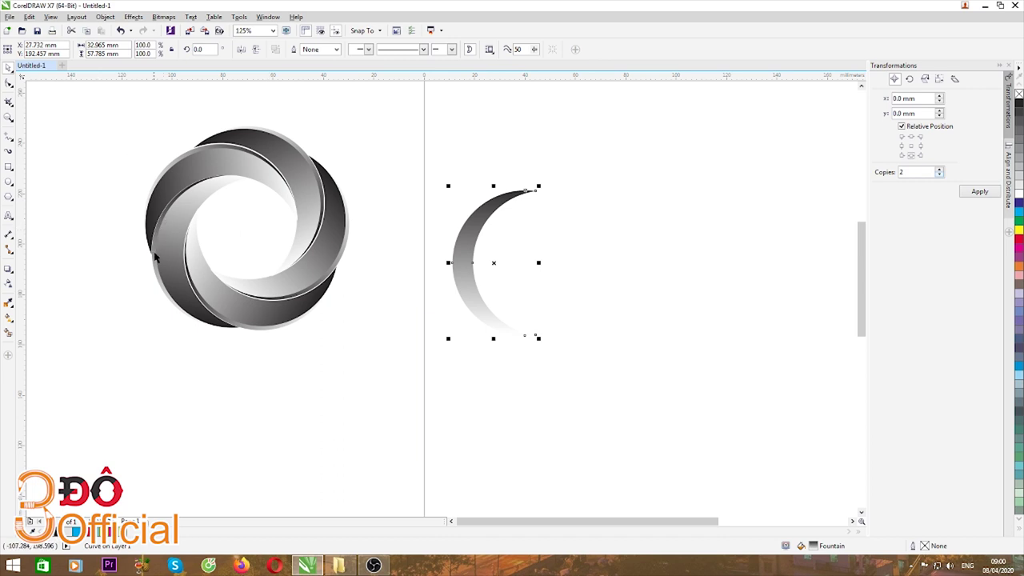
scroll(157, 265, "up", 5)
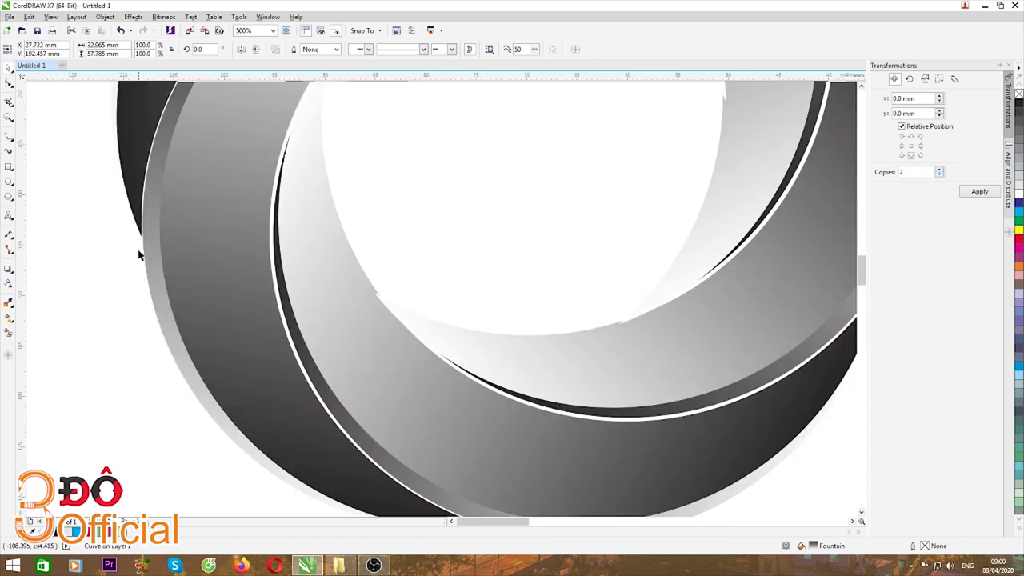
scroll(162, 256, "down", 5)
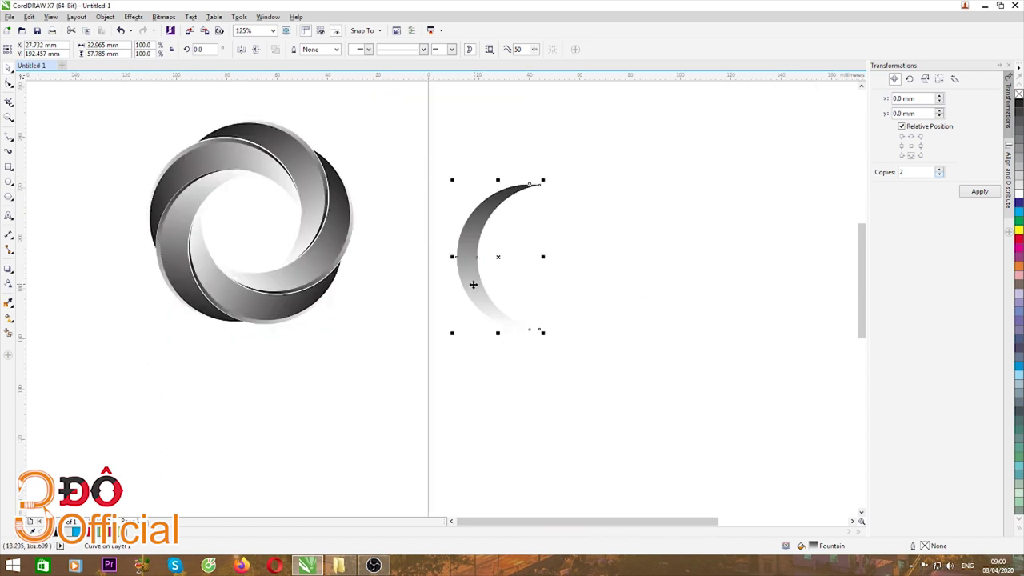
scroll(468, 286, "up", 2)
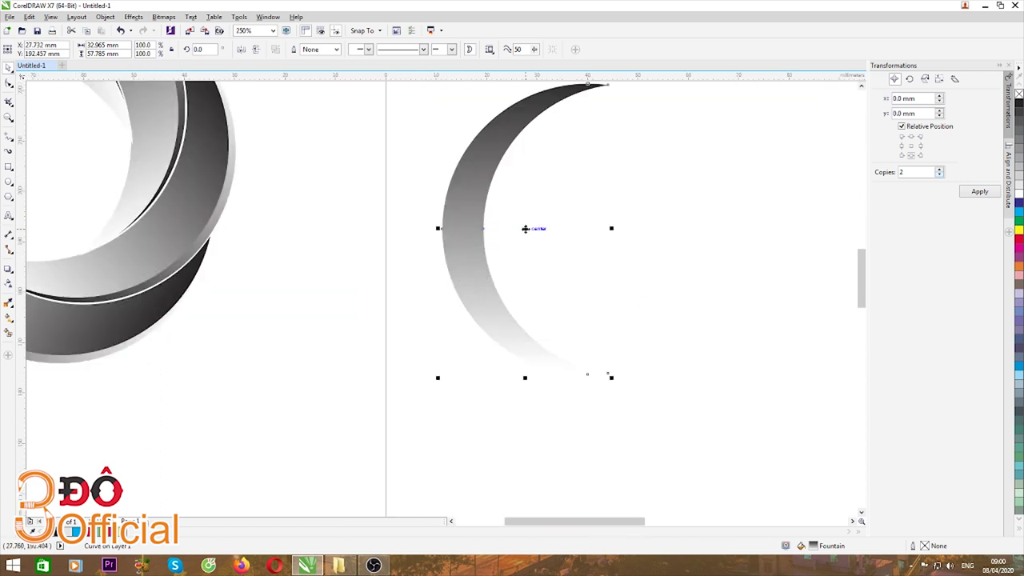
left_click_drag(526, 229, 526, 228)
left_click(384, 326)
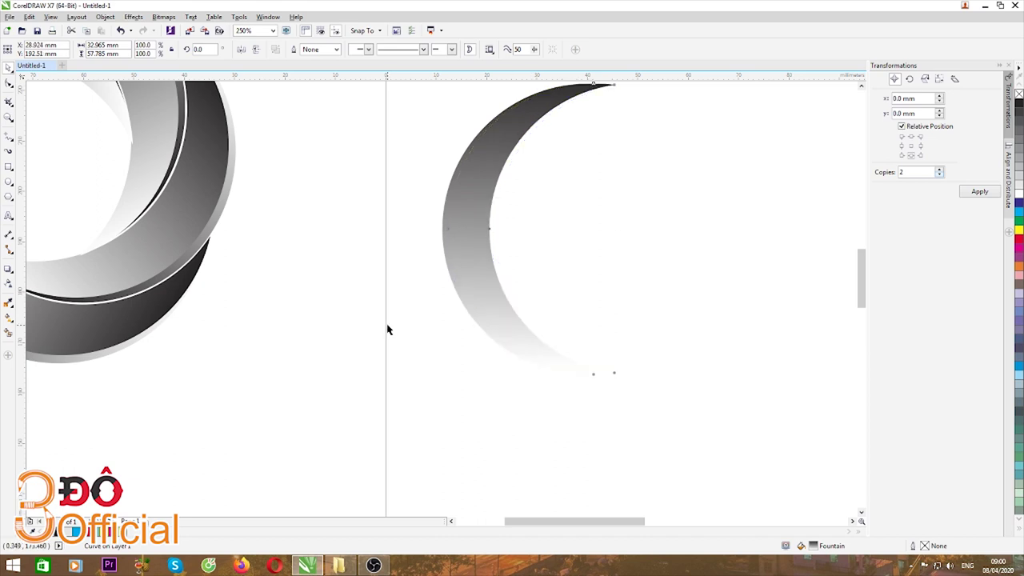
Reverse the back crescent's fountain fill so it runs from black near the lower tip to white at the upper tip
left_click(444, 228)
left_click(8, 324)
scroll(540, 276, "down", 2)
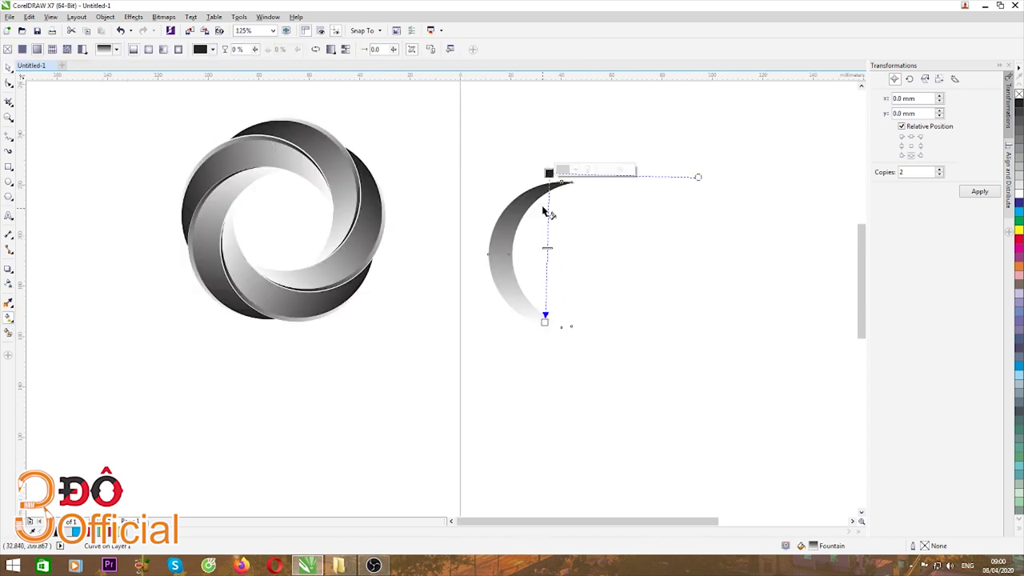
mouse_move(548, 173)
left_mouse_down()
mouse_move(572, 248)
mouse_move(515, 304)
mouse_move(522, 316)
mouse_move(552, 181)
left_mouse_up()
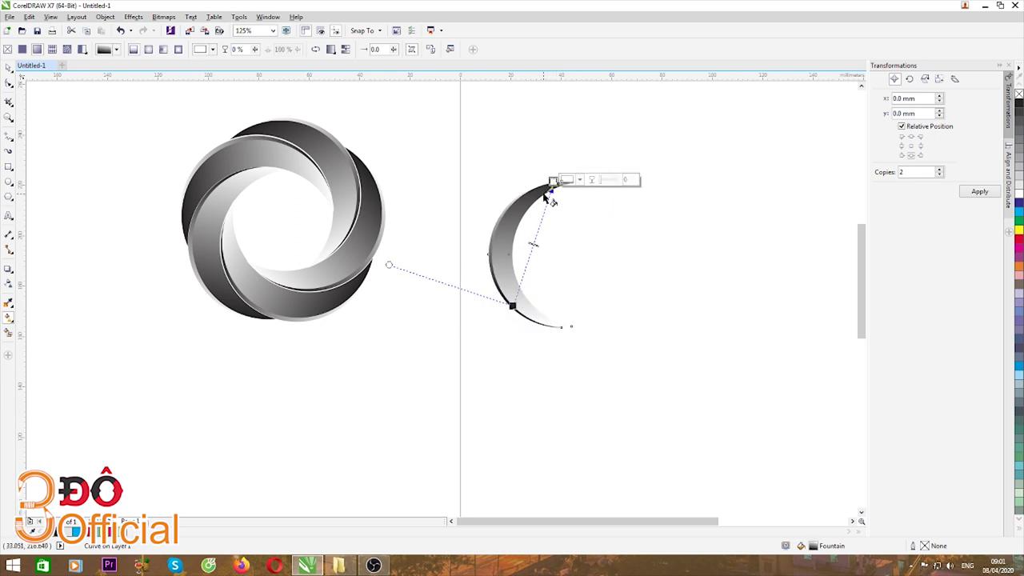
scroll(512, 306, "up", 2)
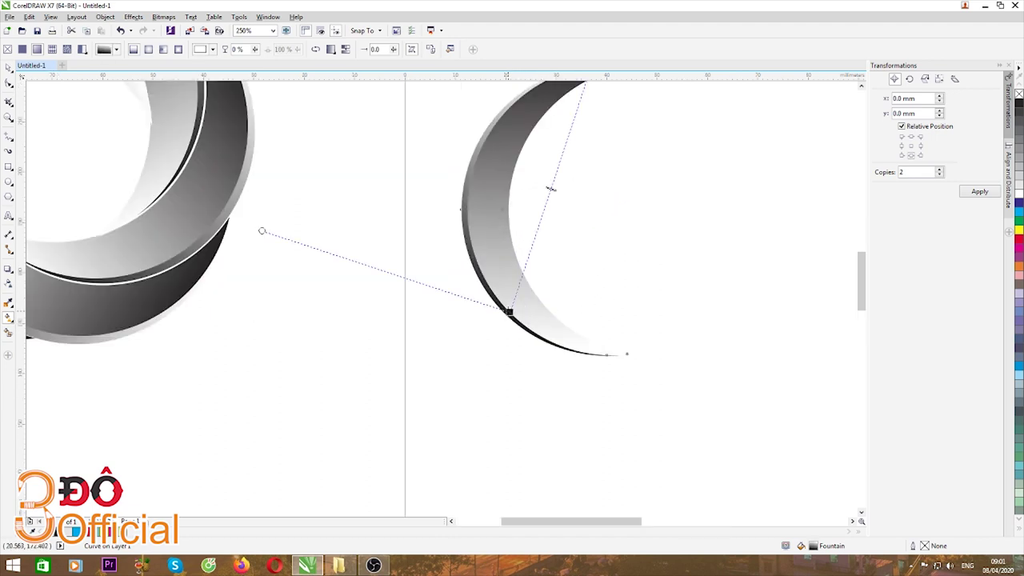
left_click_drag(509, 311, 549, 342)
scroll(512, 328, "down", 2)
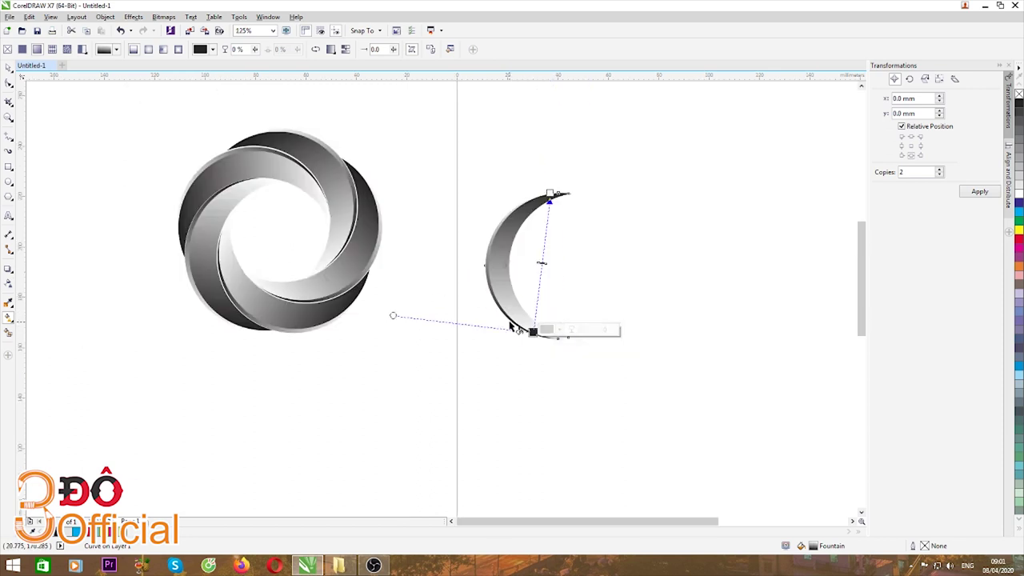
left_click_drag(550, 193, 560, 194)
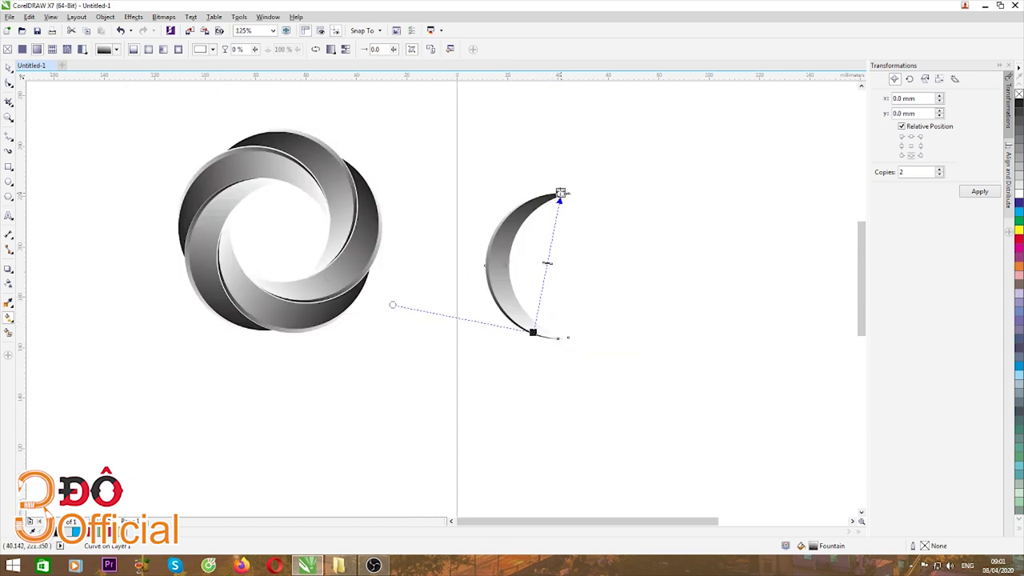
left_click(9, 68)
left_click(515, 280)
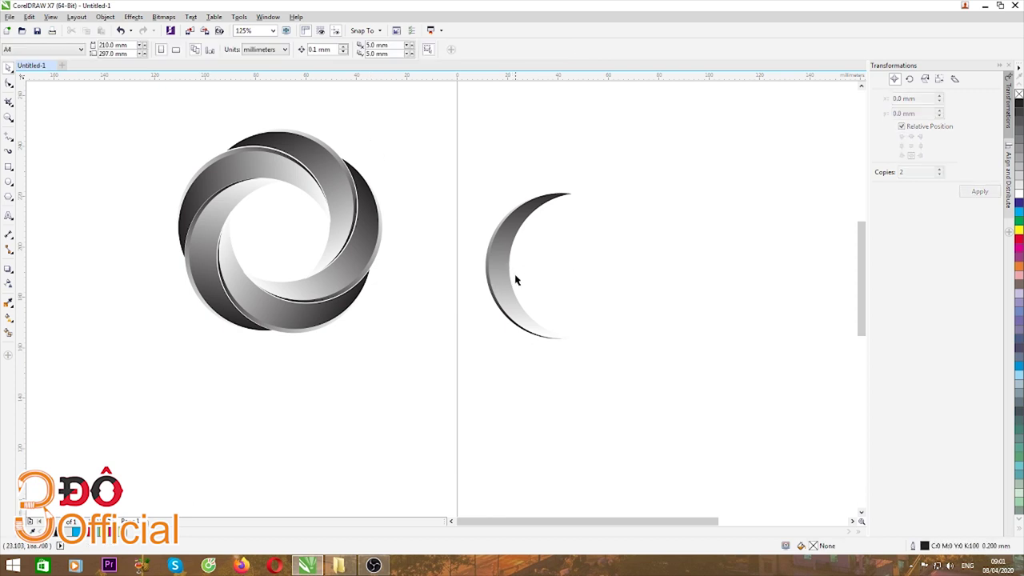
Group the two overlapping crescents
scroll(512, 280, "up", 1)
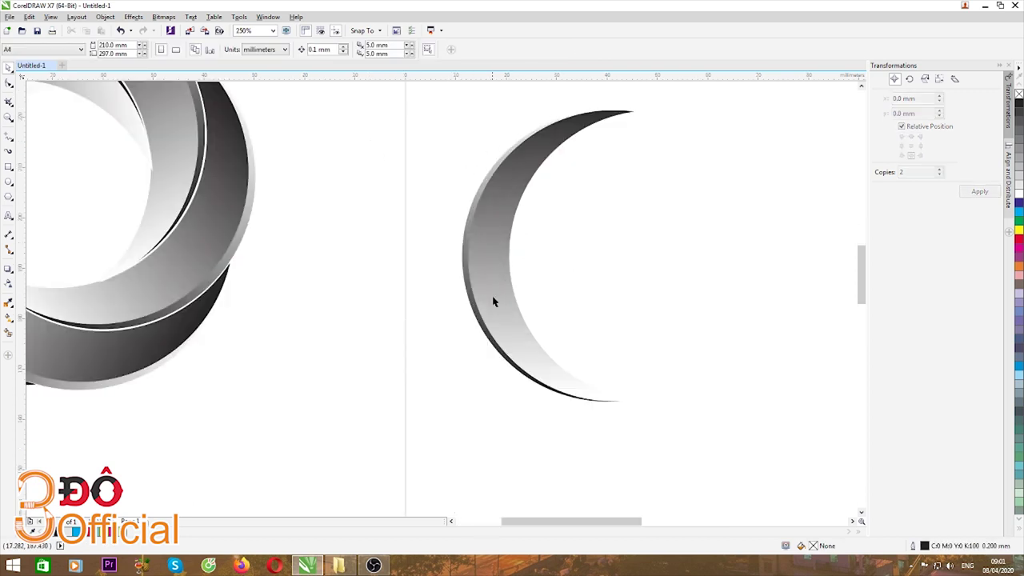
scroll(483, 283, "down", 1)
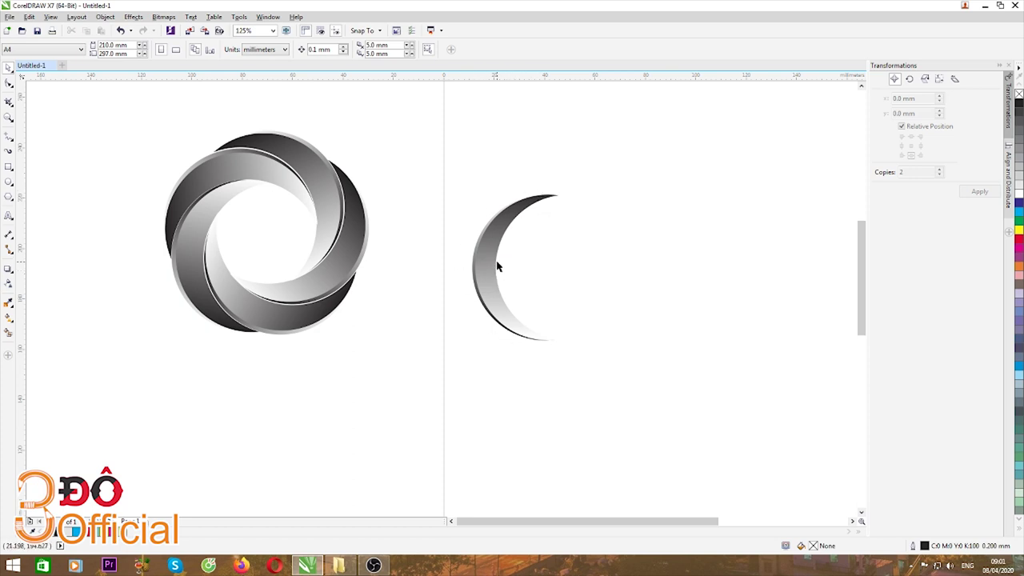
left_click_drag(416, 153, 637, 384)
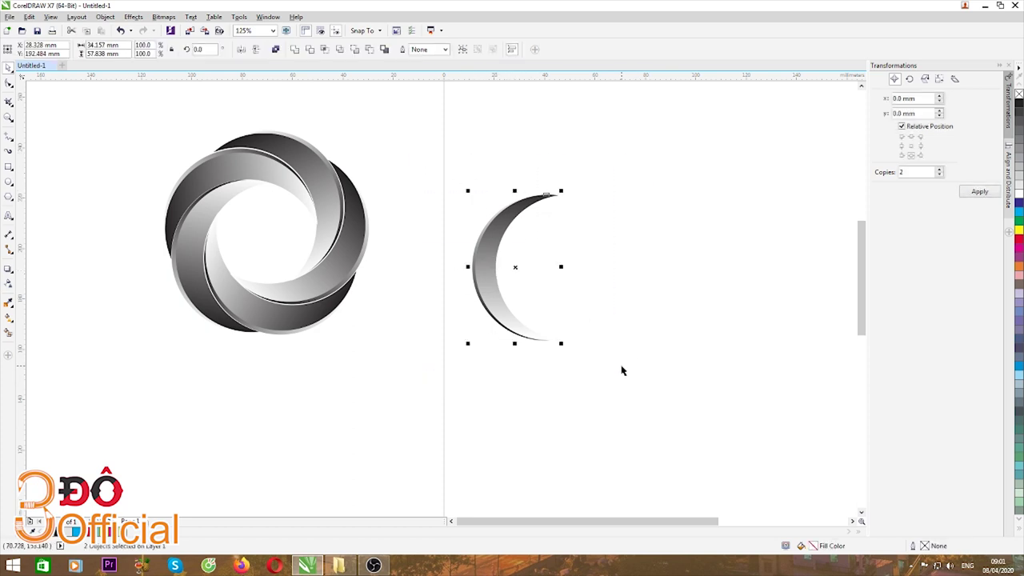
key("ctrl+g")
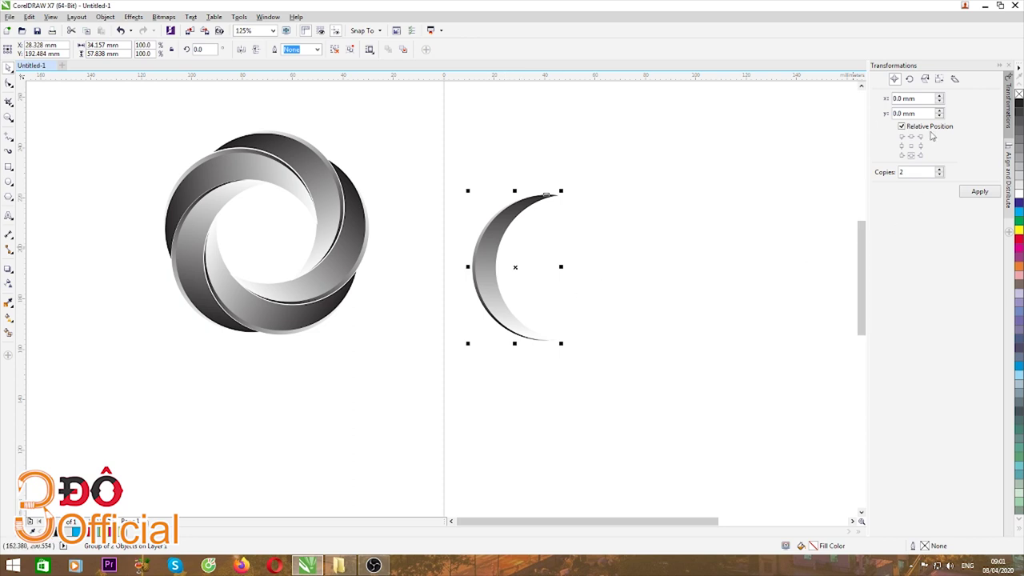
Try one copy of the crescent group rotated 72° and moved against the original's inner lower curve, and delete it
left_click(910, 79)
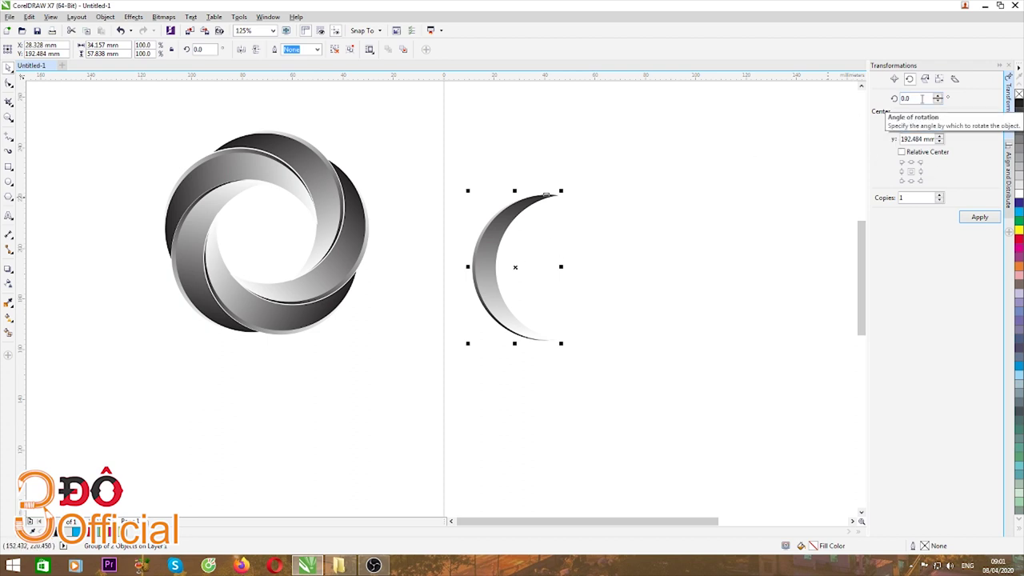
left_click_drag(920, 98, 877, 97)
type("72")
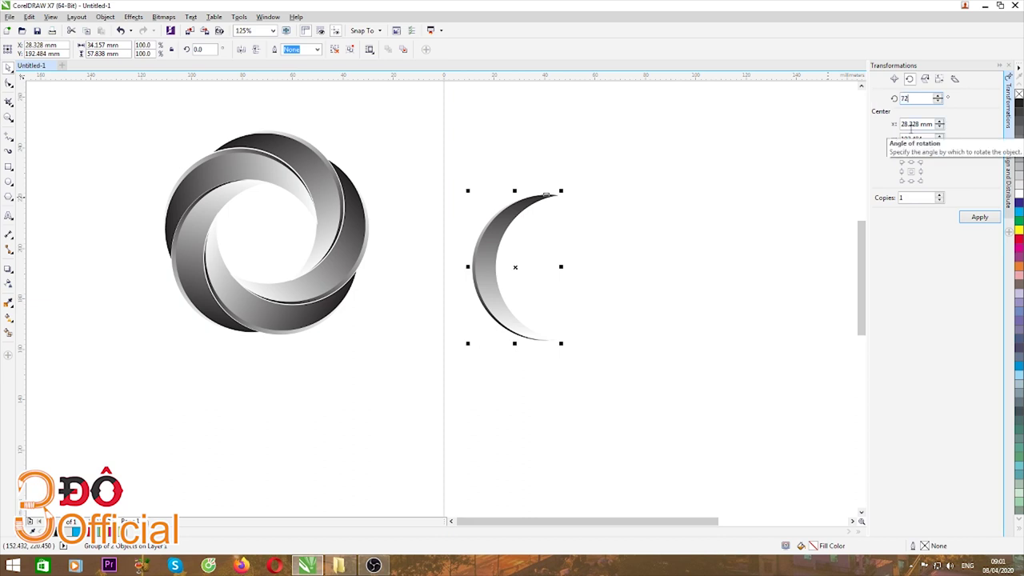
left_click(977, 223)
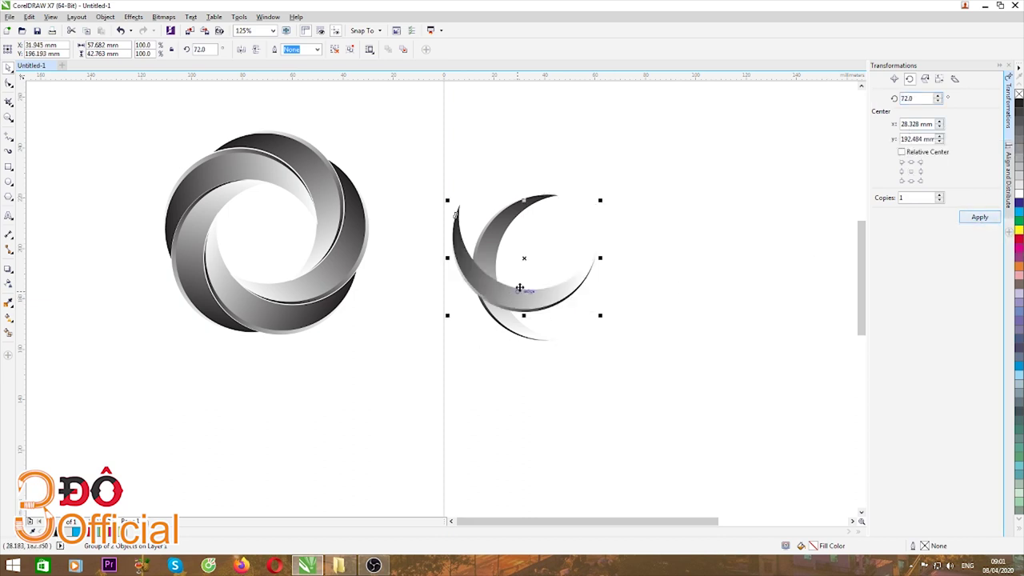
left_click_drag(524, 259, 569, 284)
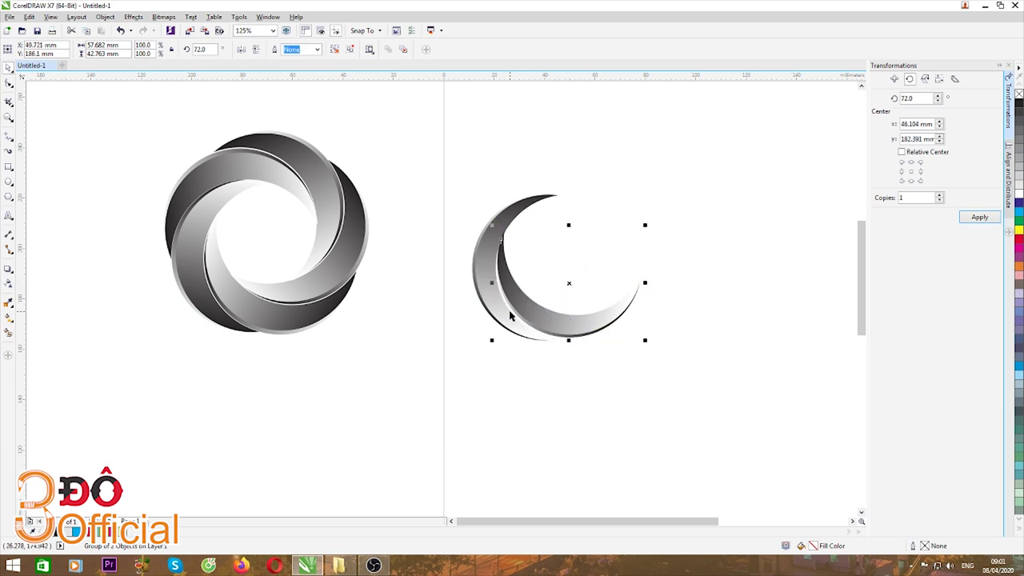
scroll(512, 312, "up", 2)
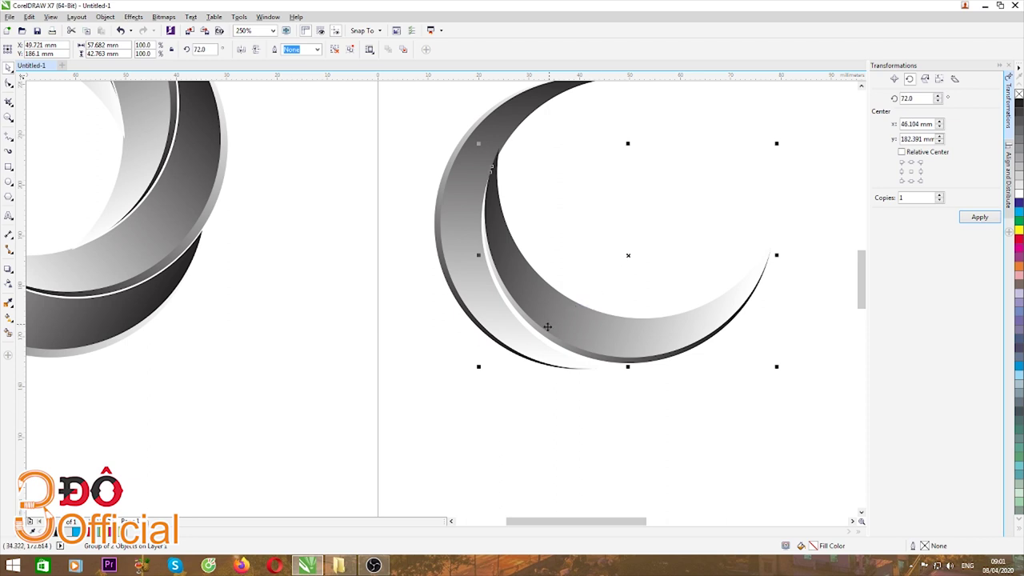
key("Delete")
Create one copy of the crescent group rotated 70° and move it about 17.3 mm right and 10.8 mm down
left_click(472, 152)
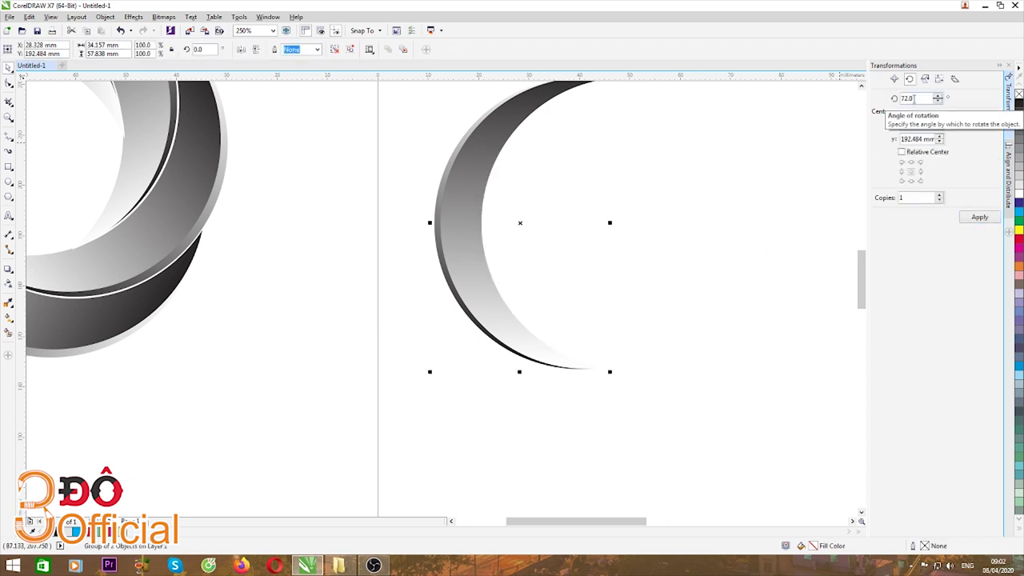
double_click(908, 98)
type("70")
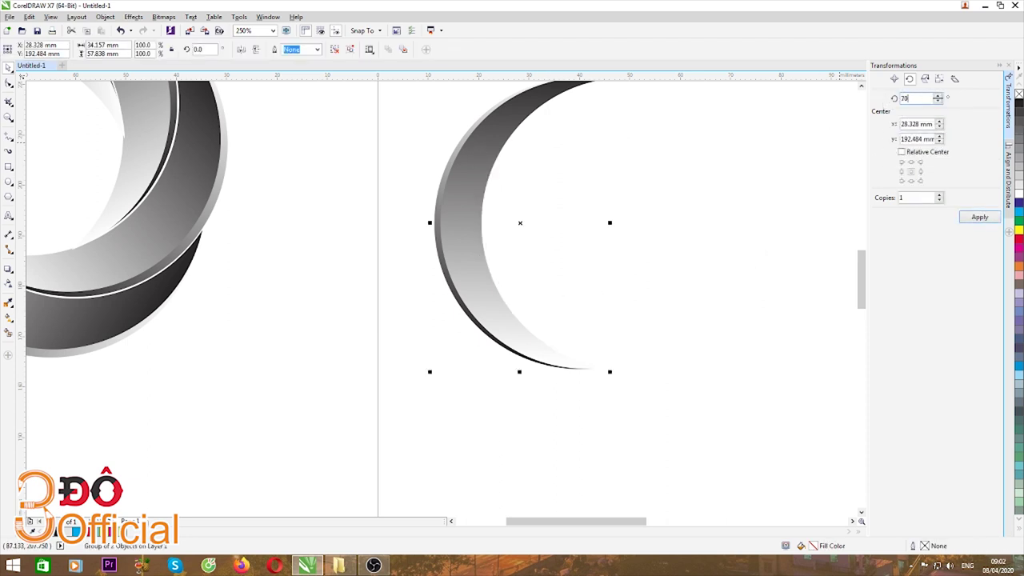
key("Return")
scroll(405, 200, "down", 2)
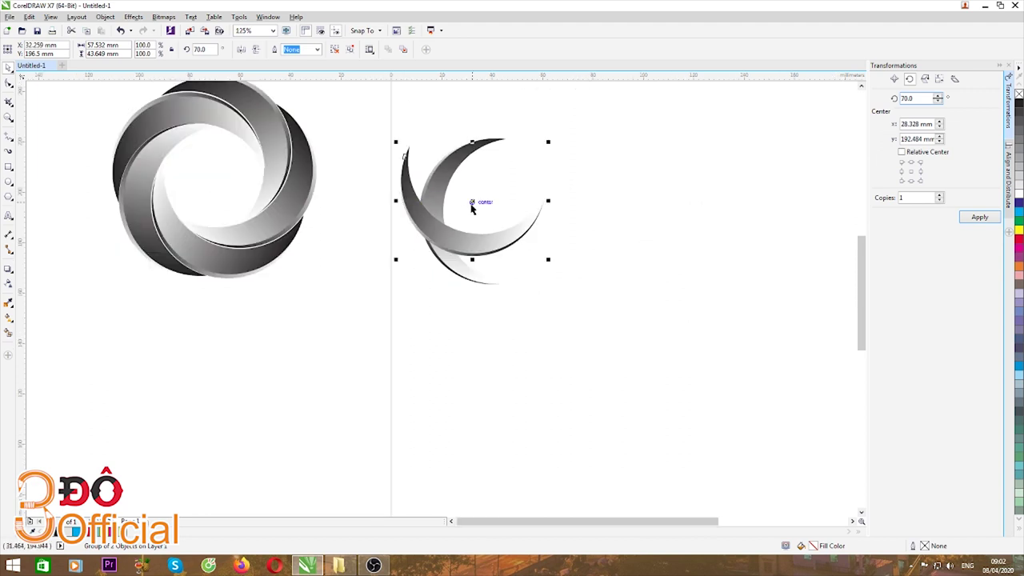
left_click_drag(475, 201, 471, 224)
scroll(472, 225, "up", 2)
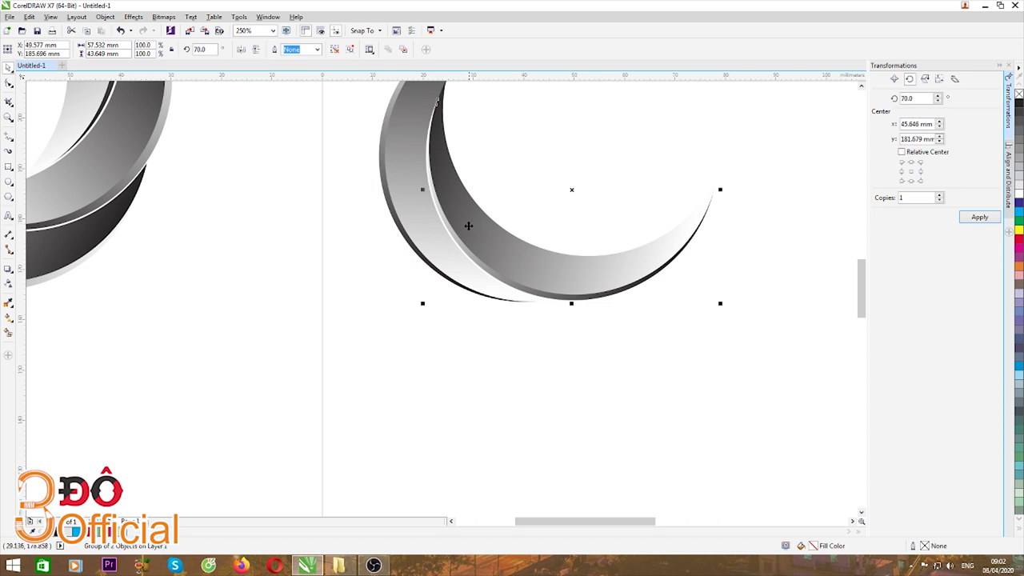
Nudge the rotated copy to a net offset of 0.1 mm left and 0.2 mm down to tighten its fit with the original
key("Left")
key("Down")
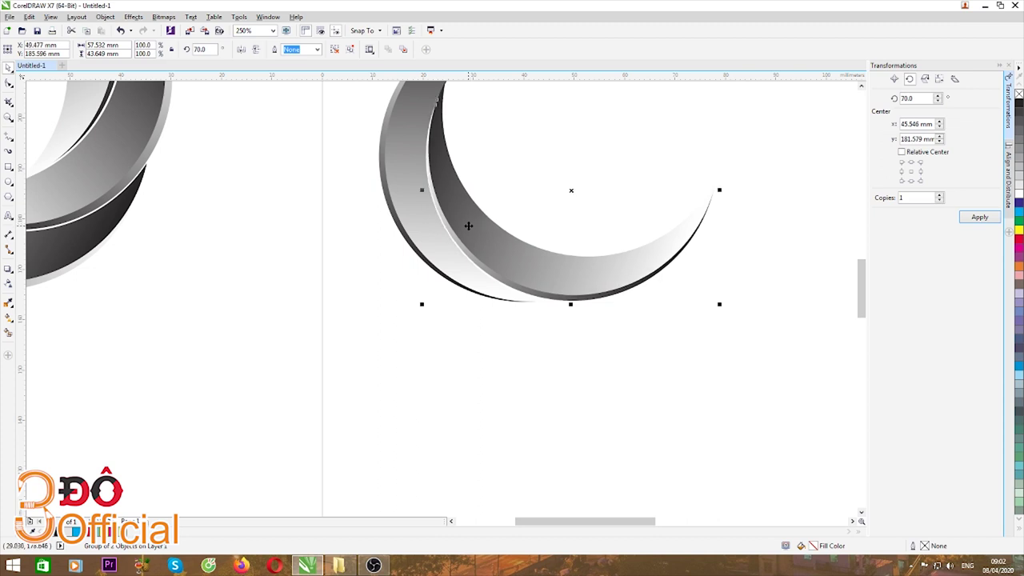
key("Left")
key("Left")
key("Left")
key("Down")
key("Down")
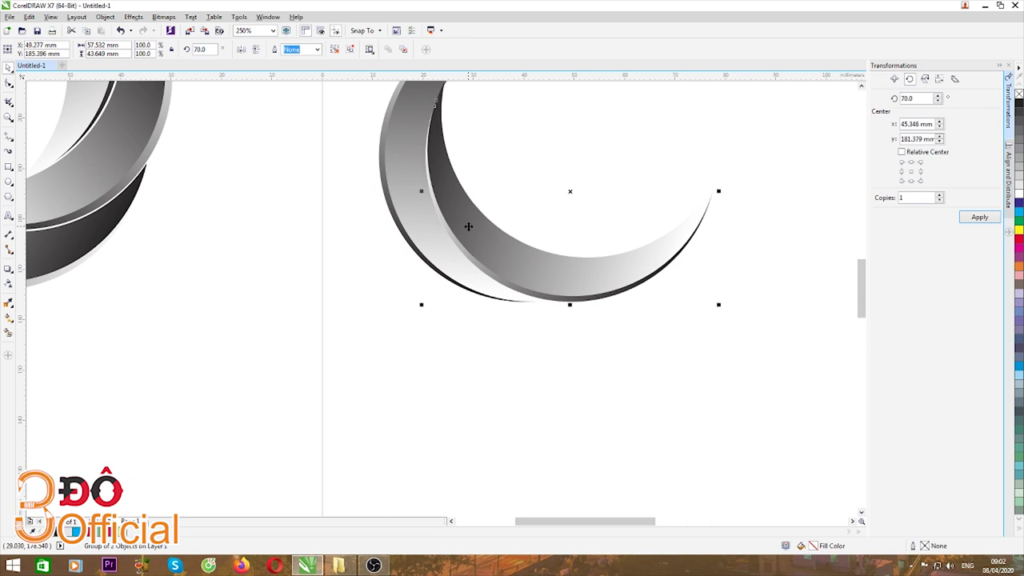
key("Right")
key("Right")
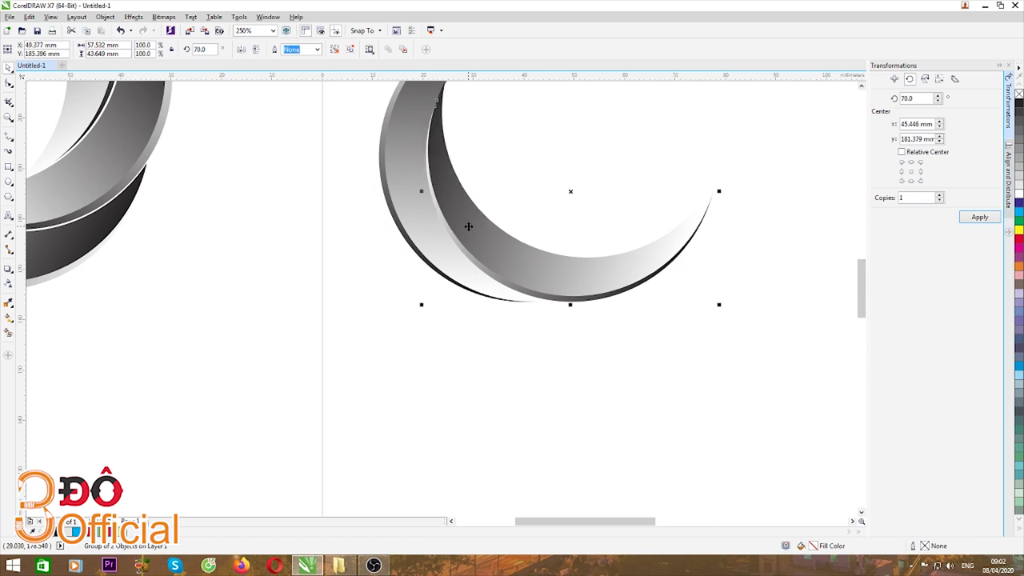
key("Right")
key("Up")
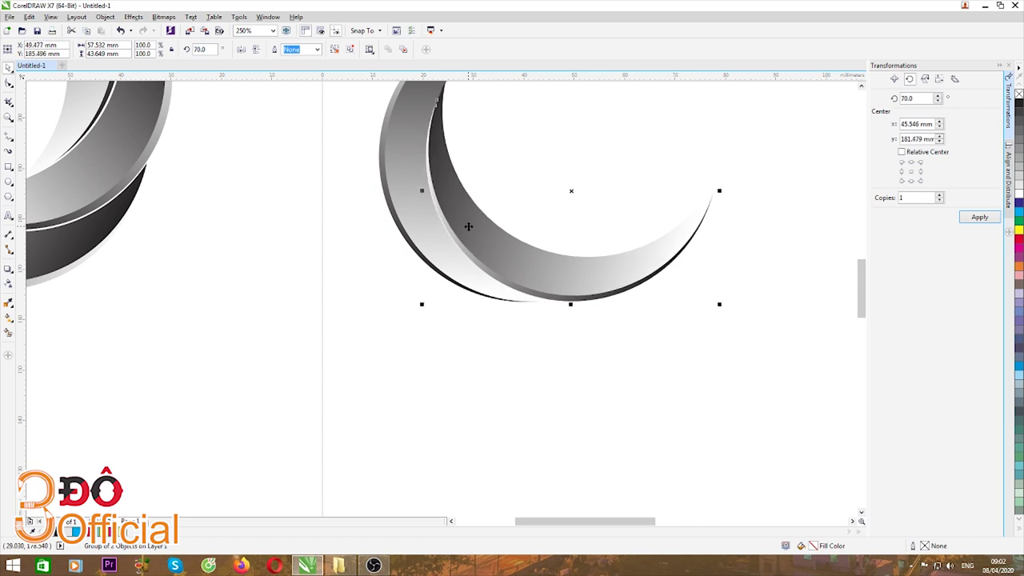
Try a third crescent: copy the second one rotated 70° and fit it inside its lower curve, centred about X 55.7, Y 199.6 mm
scroll(463, 230, "down", 5)
left_click(400, 251)
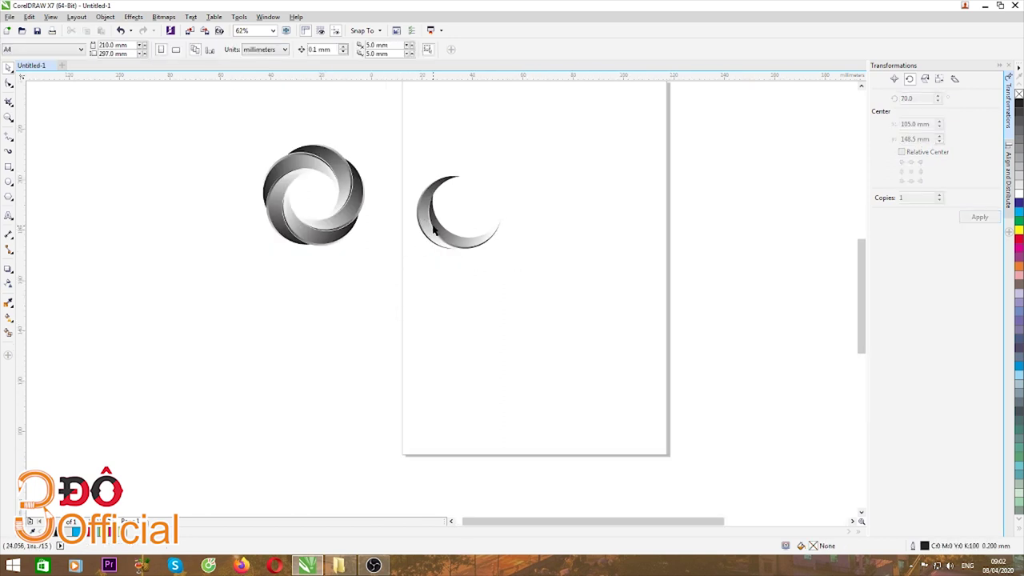
scroll(432, 231, "up", 5)
scroll(501, 286, "down", 3)
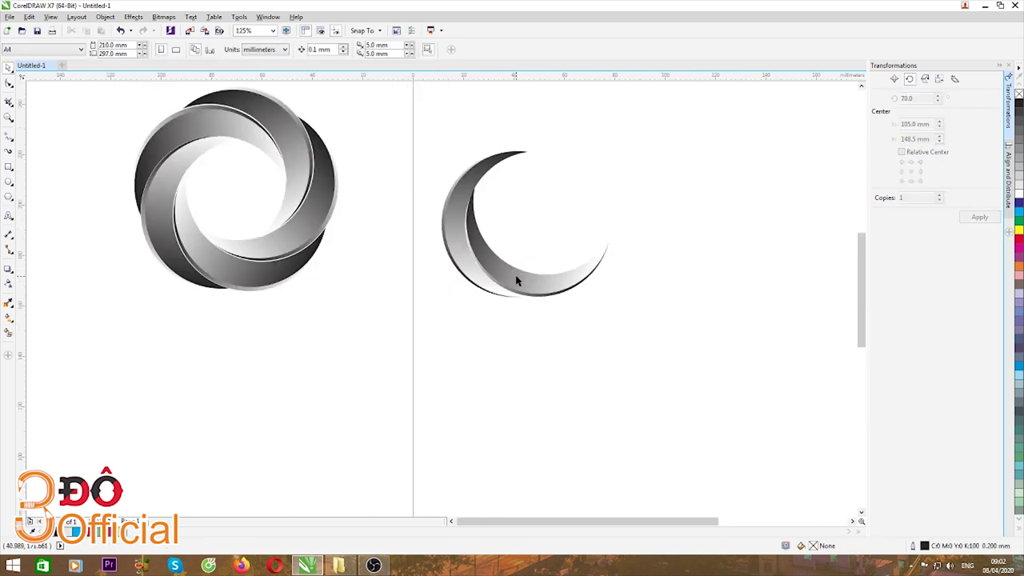
left_click(520, 280)
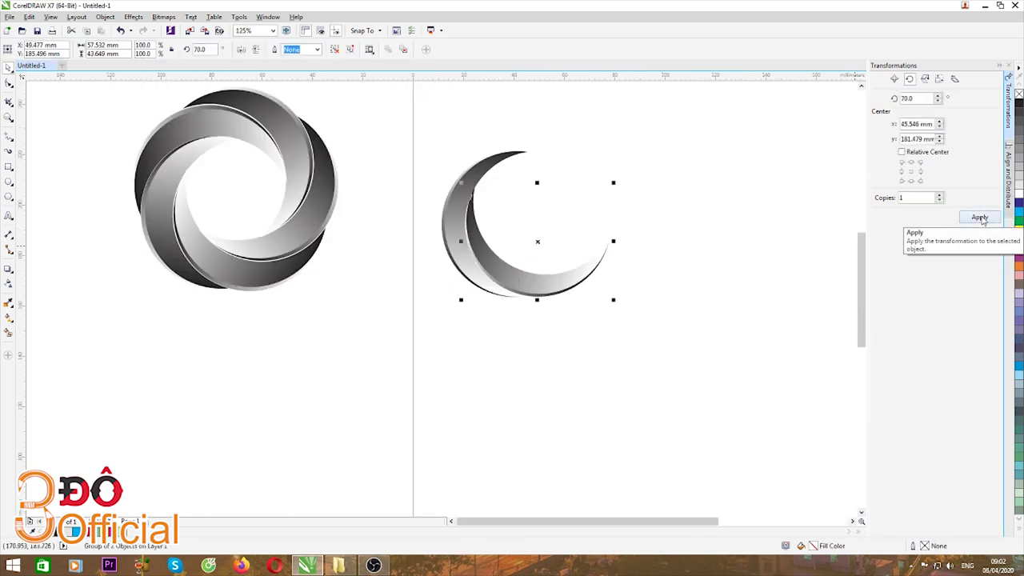
left_click(980, 216)
left_click_drag(550, 285, 580, 244)
scroll(552, 256, "up", 4)
left_click_drag(550, 198, 548, 201)
scroll(548, 200, "down", 4)
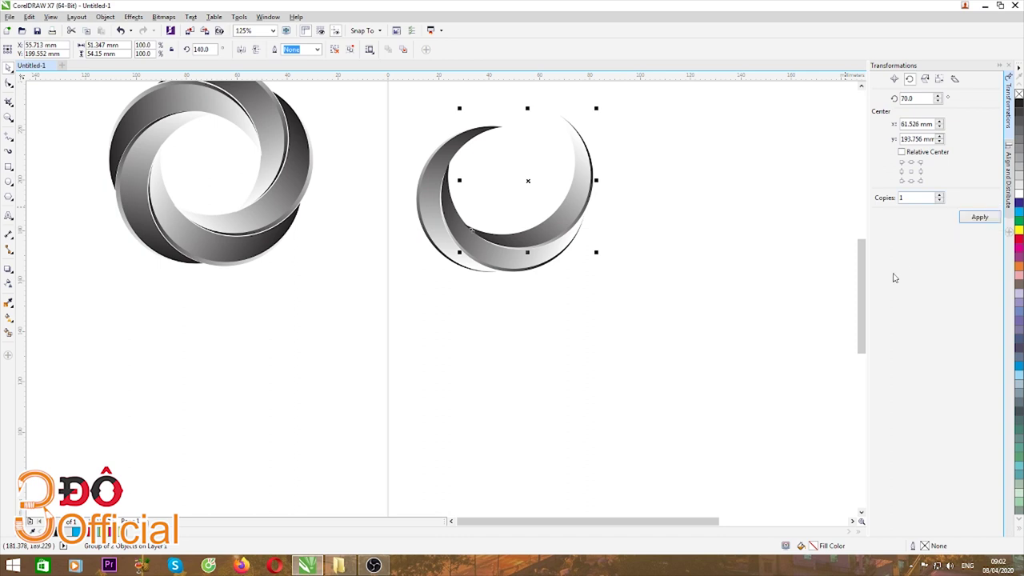
Try a fourth crescent: copy the third one rotated 70° and fit it inside its curve, centred about X 50.2, Y 207.6 mm
left_click(980, 217)
scroll(554, 142, "up", 2)
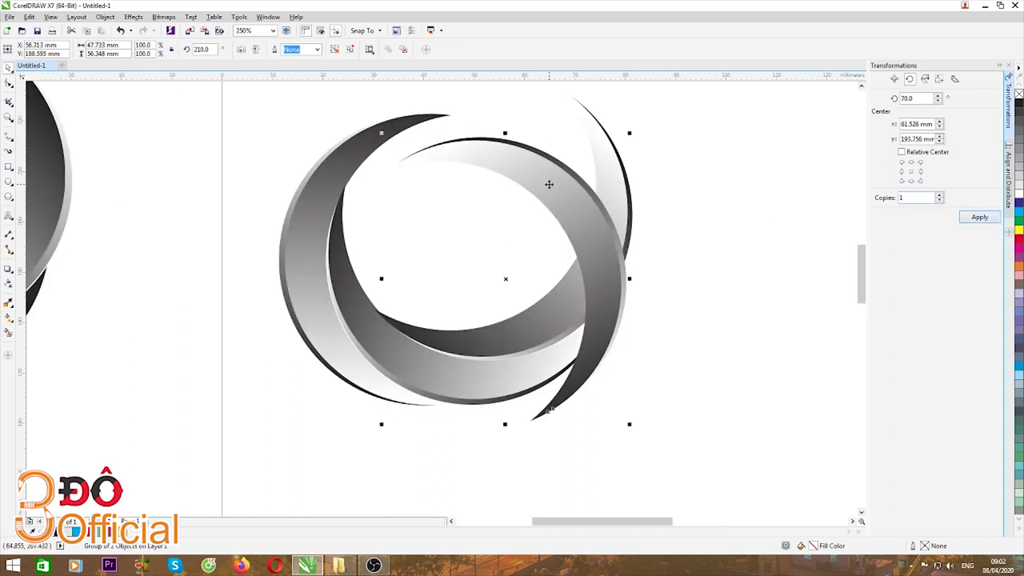
left_click_drag(549, 172, 523, 112)
scroll(606, 275, "down", 2)
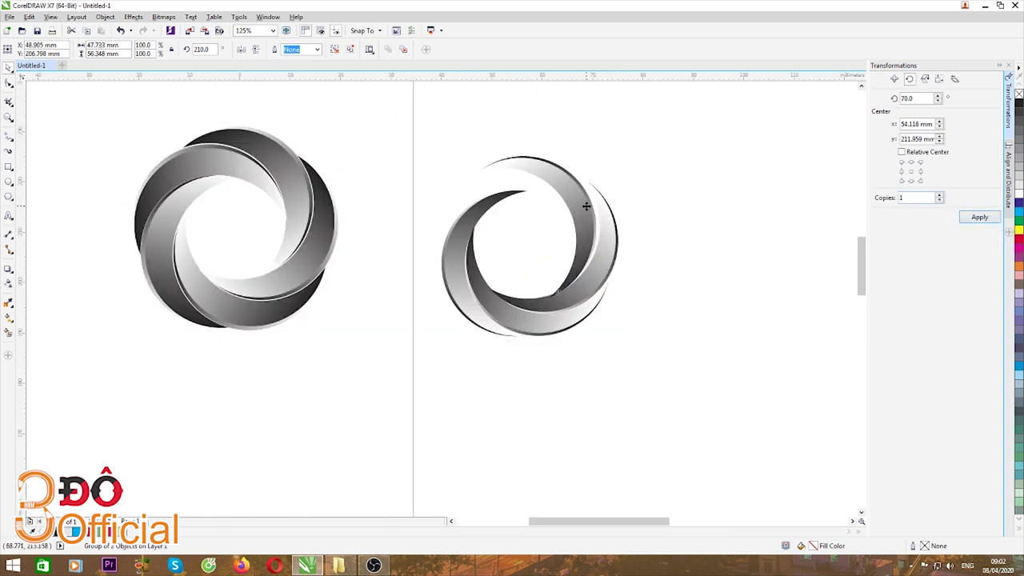
scroll(584, 206, "up", 2)
left_click_drag(570, 235, 576, 237)
scroll(576, 240, "down", 2)
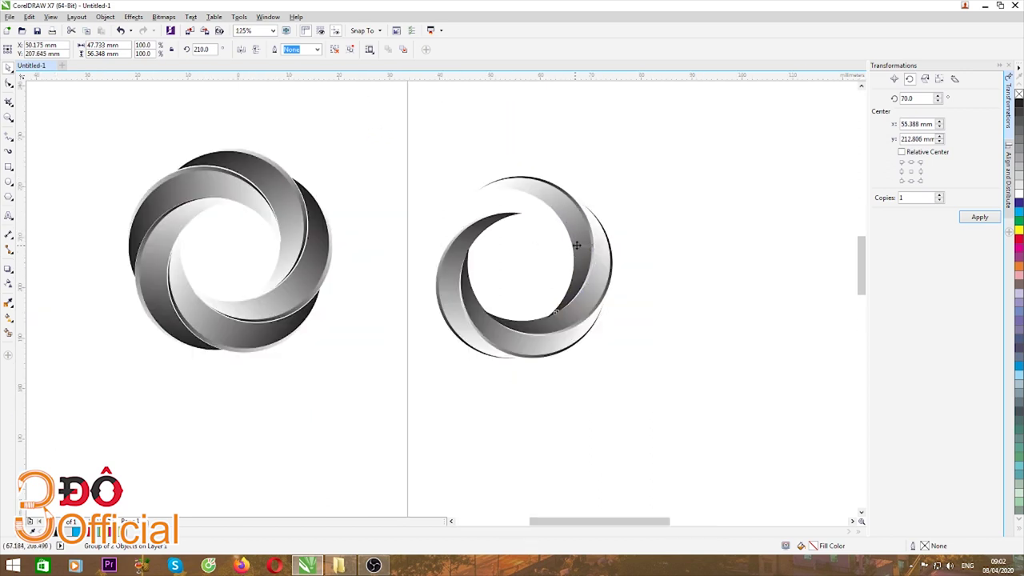
scroll(575, 249, "up", 2)
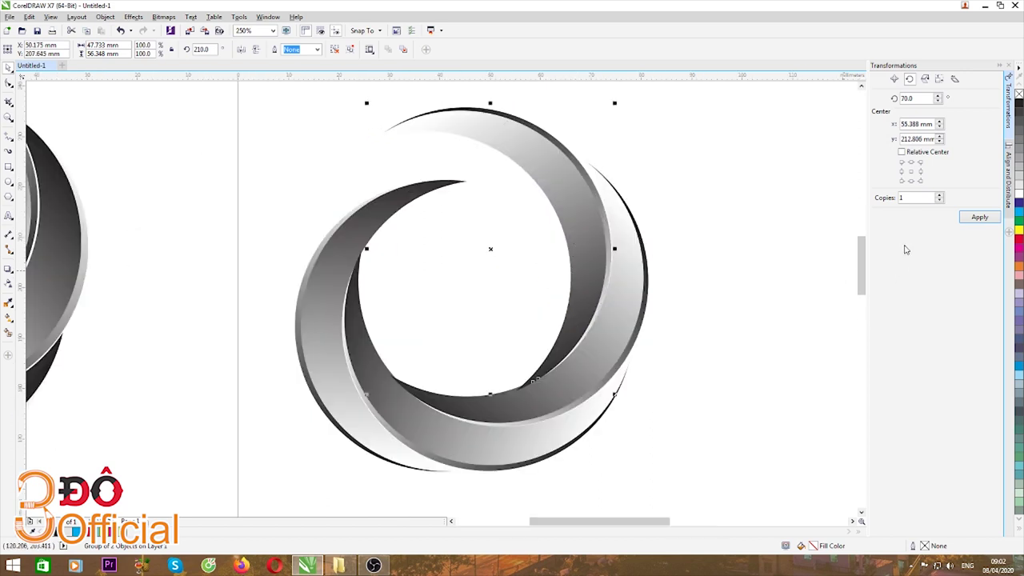
Try a fifth crescent: copy the fourth one rotated 70° and move it to about X 37.8, Y 211.3 mm to close the ring
left_click(979, 217)
left_click_drag(512, 175, 413, 168)
scroll(414, 169, "down", 2)
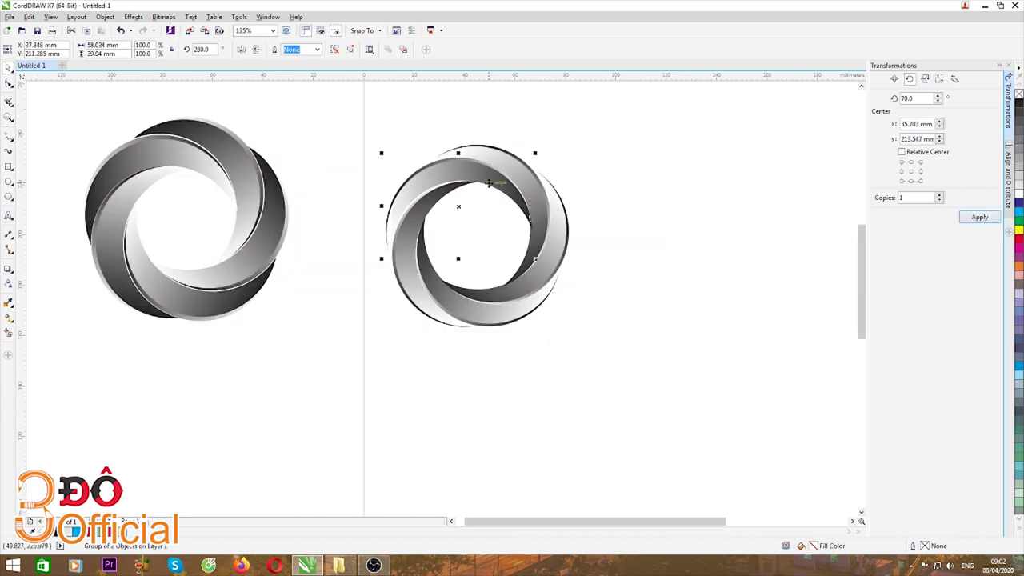
Adjust the fifth crescent's fit against the first one by shifting it to about X 39.4, Y 211.3 mm
left_click(428, 156)
left_click(435, 178)
scroll(435, 185, "up", 2)
key("Right")
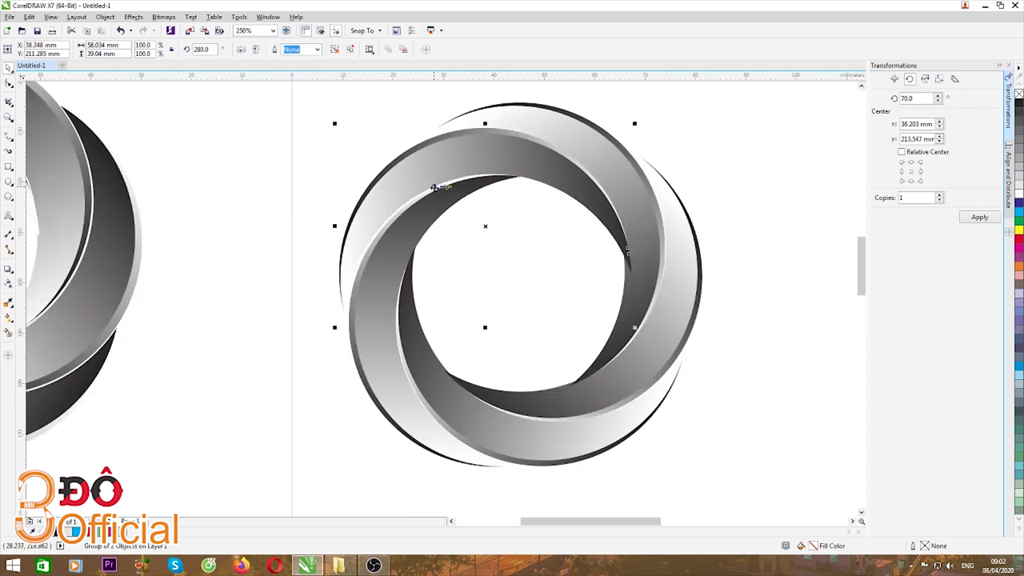
key("Up")
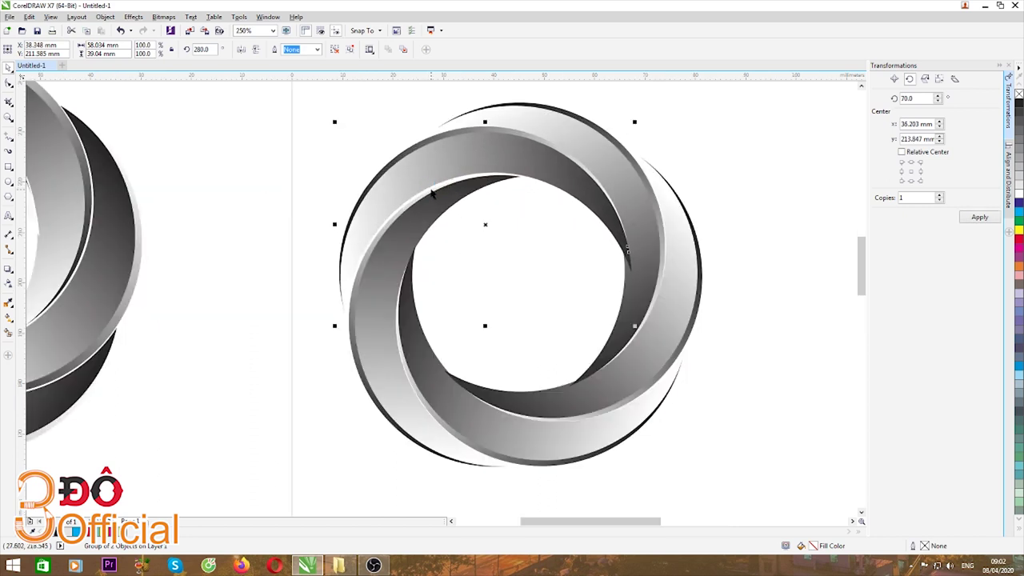
key("Left")
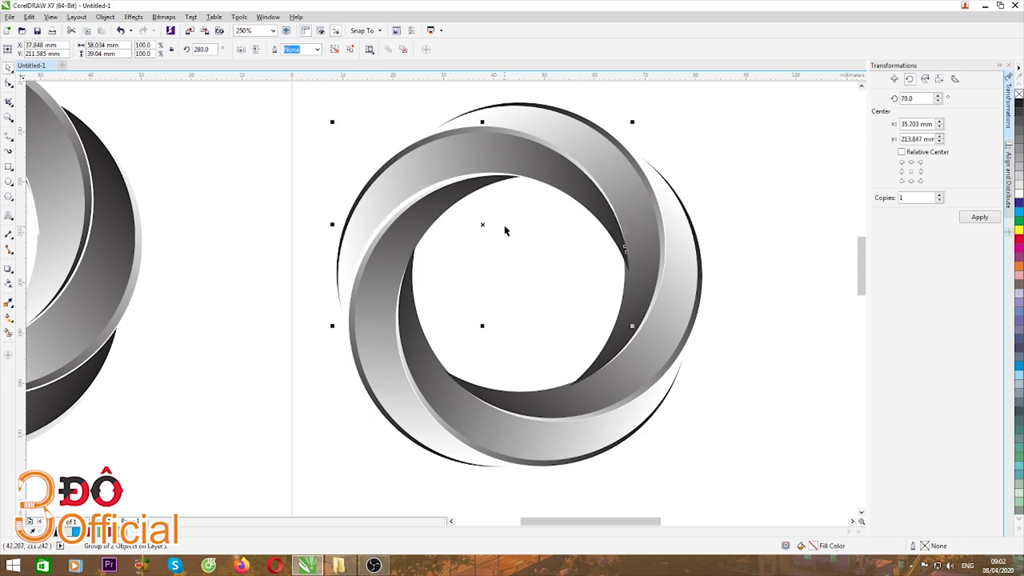
left_click_drag(439, 176, 435, 162)
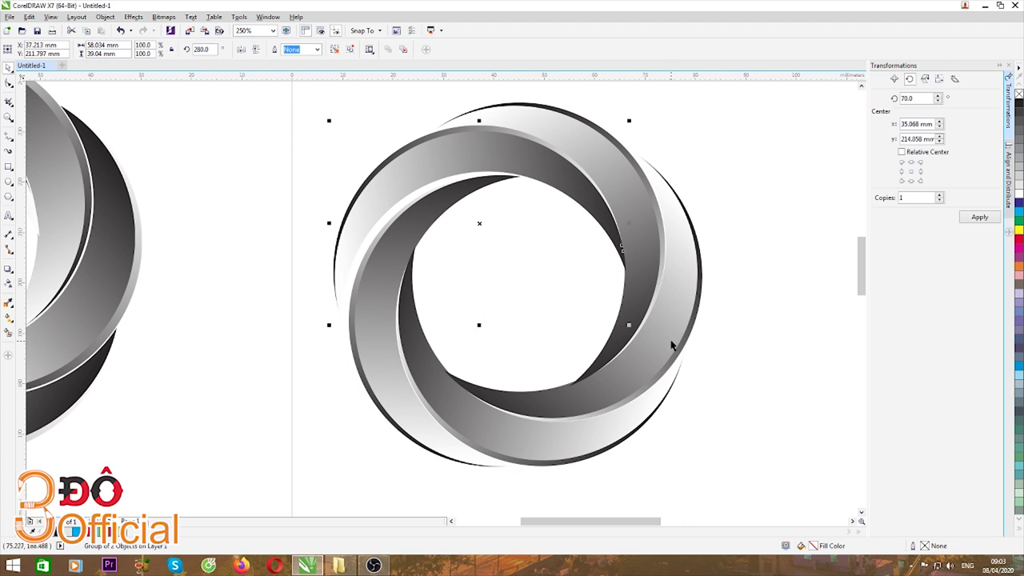
left_click_drag(362, 218, 368, 220)
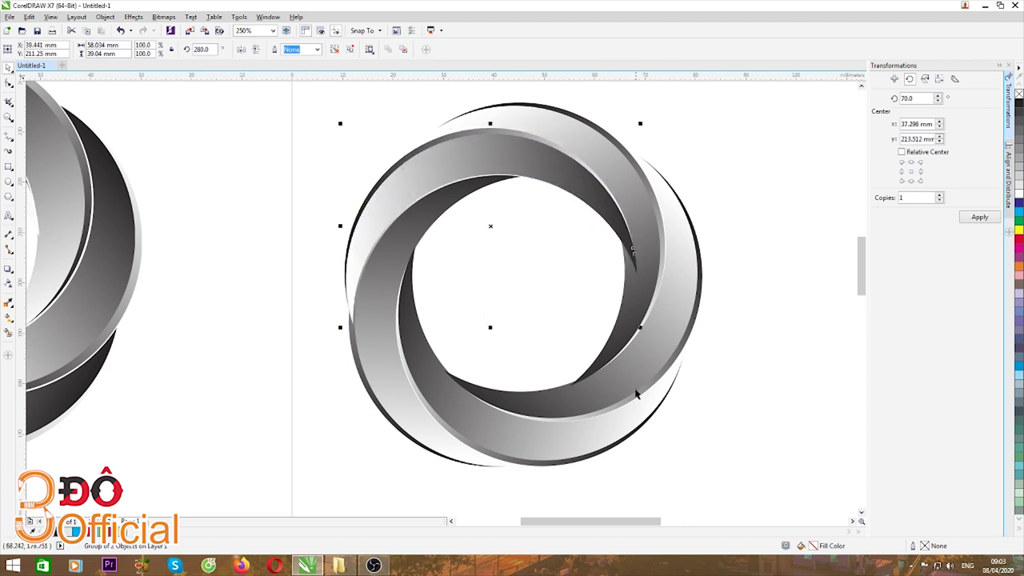
Move the third crescent to about X 55.1, Y 200.5 mm and rotate it to about 137.7°
left_click_drag(637, 393, 631, 381)
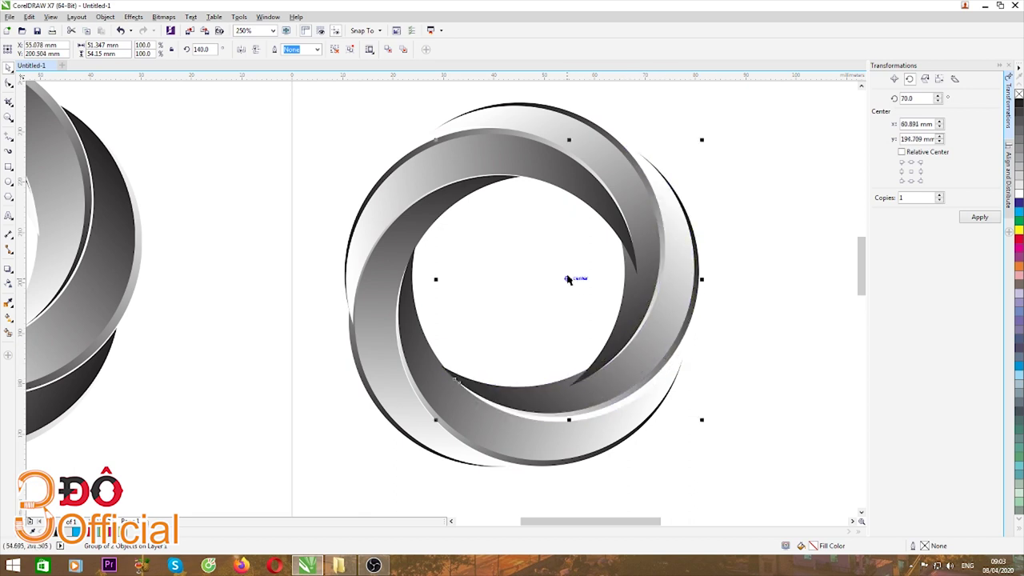
left_click(568, 280)
left_click_drag(702, 140, 697, 166)
scroll(571, 259, "down", 2)
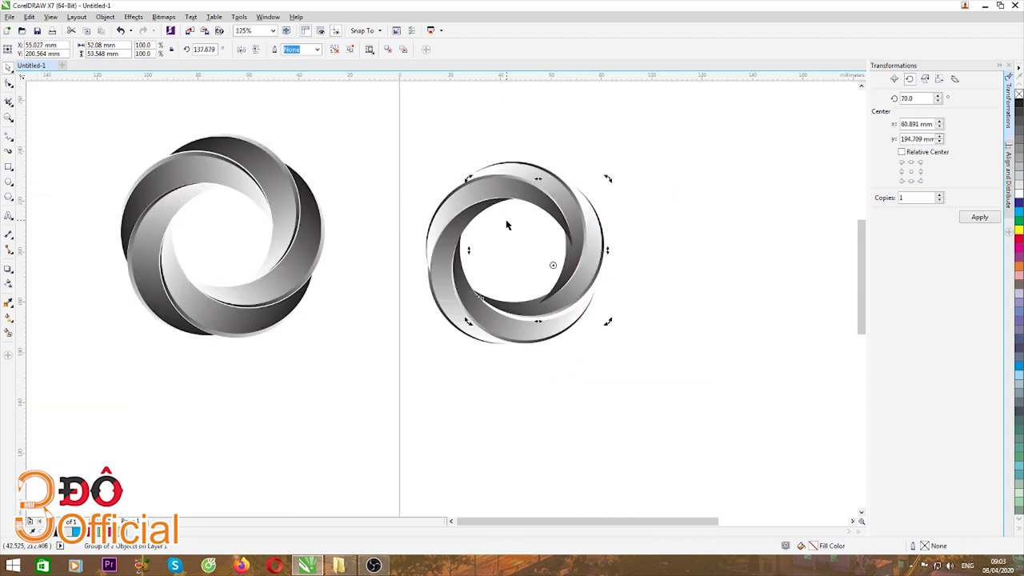
Delete the four rotated crescent copies around the original crescent group
left_click(588, 312)
left_click(577, 267)
key("Delete")
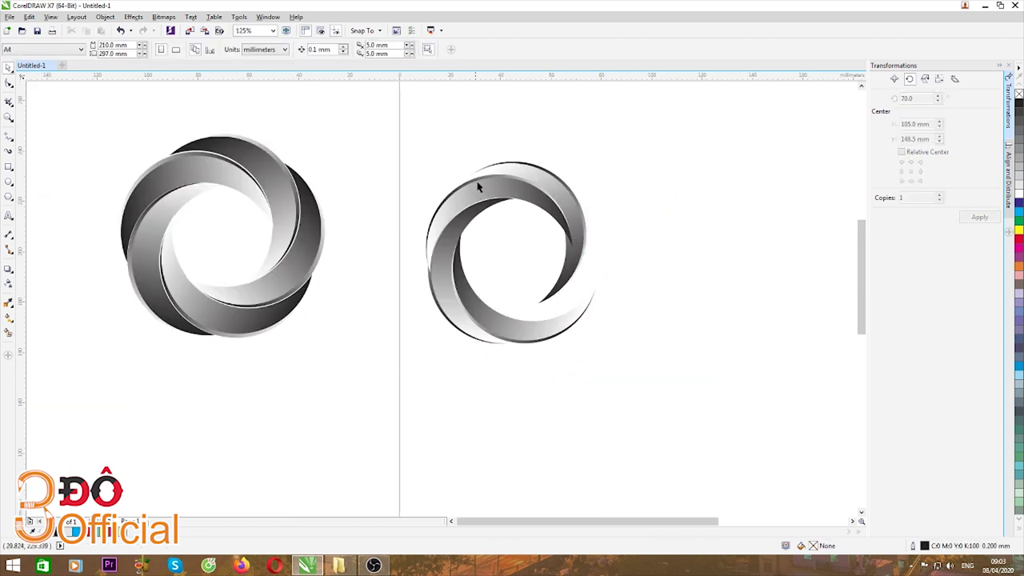
left_click(479, 184)
key("Delete")
left_click(486, 194)
key("Delete")
left_click(480, 312)
key("Delete")
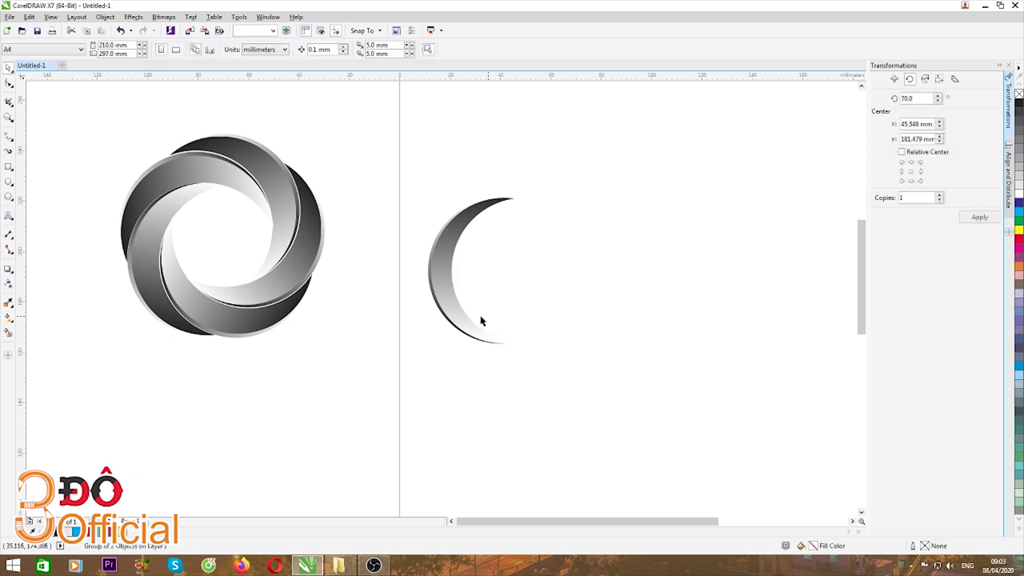
Create one copy of the crescent group rotated 73° and move it about 18 mm right and 11.4 mm down
left_click(455, 265)
left_click_drag(919, 98, 873, 99)
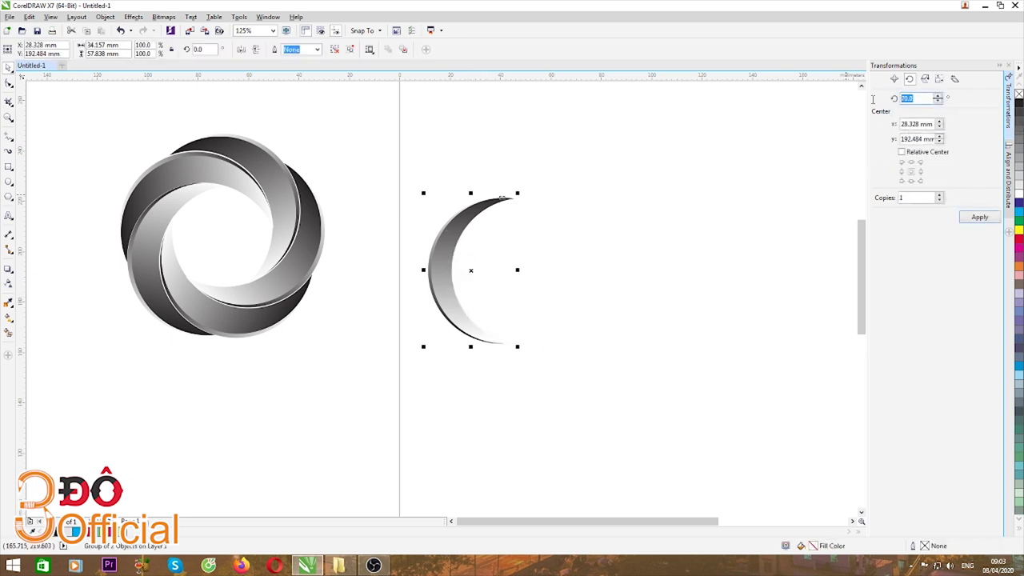
type("73")
key("Return")
scroll(443, 297, "up", 3)
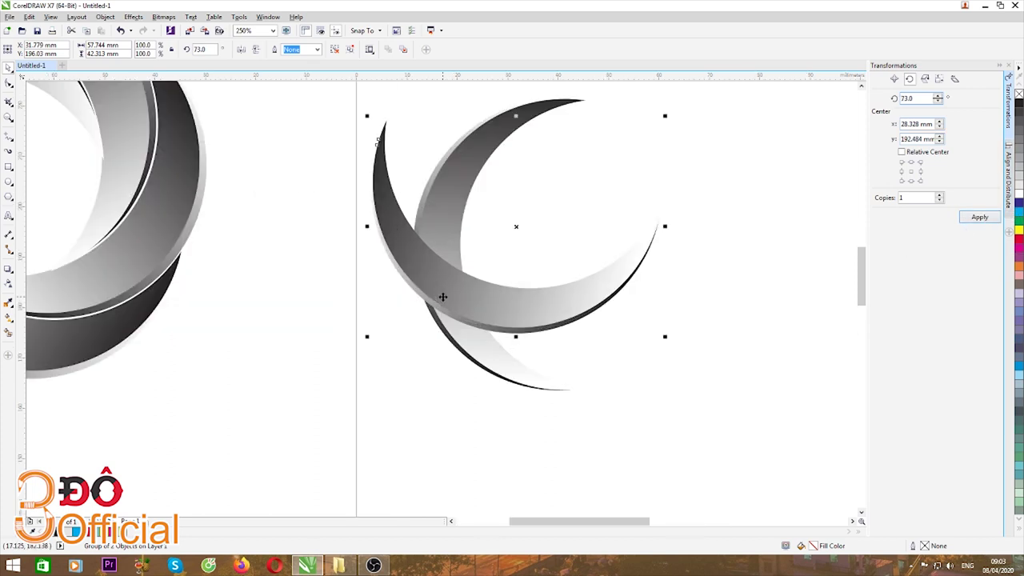
left_click_drag(442, 297, 517, 326)
scroll(488, 253, "up", 2)
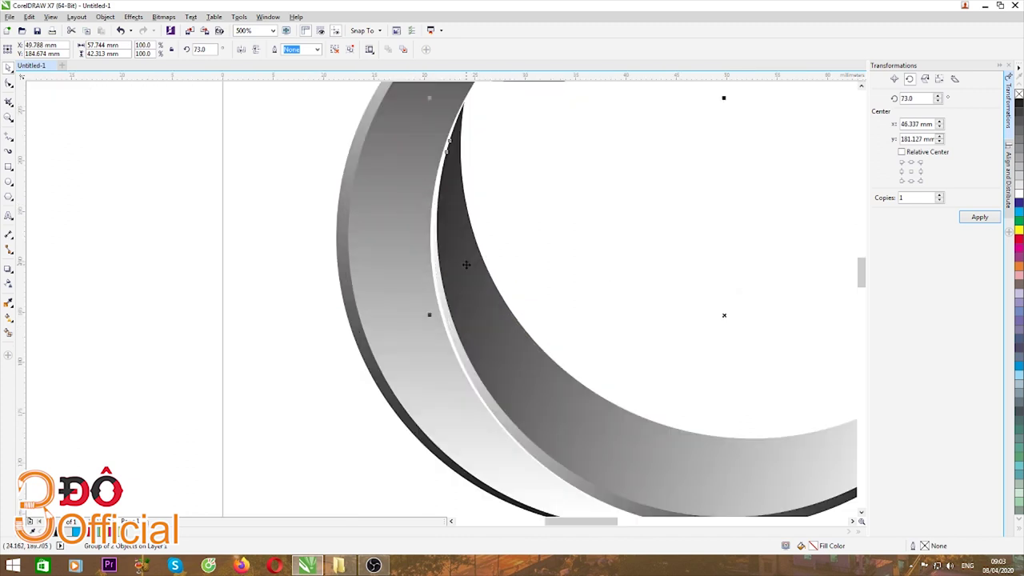
Nudge the rotated copy 0.3 mm left and 0.2 mm up to tighten its fit inside the original crescent
key("Up")
key("Left")
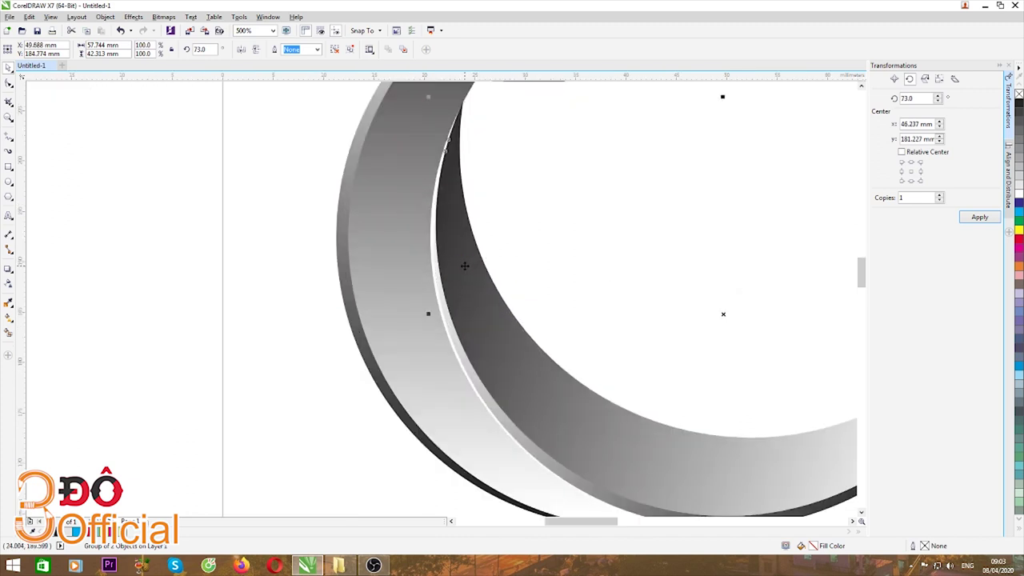
key("Left")
key("Up")
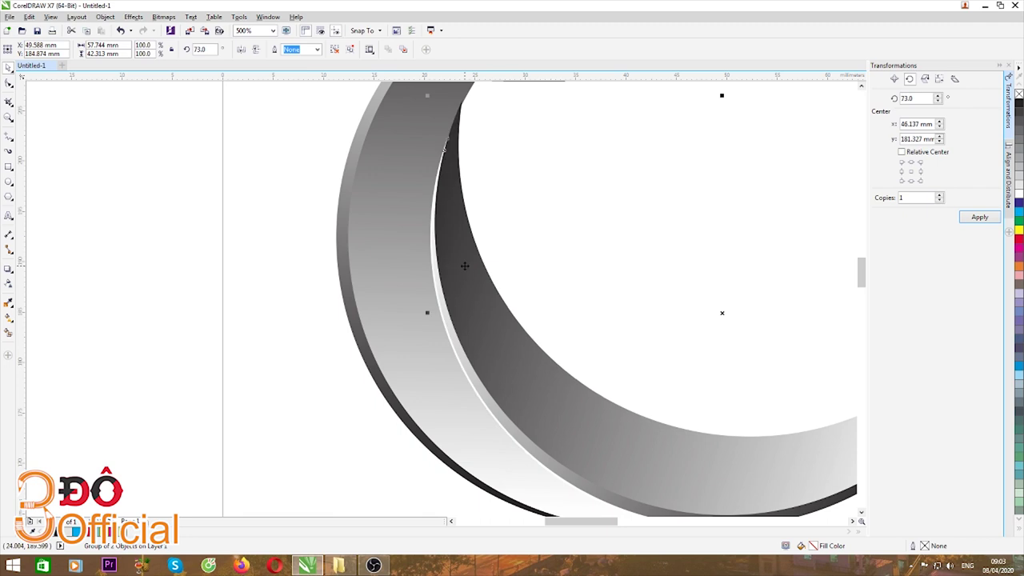
key("Left")
scroll(501, 260, "down", 1)
scroll(440, 250, "down", 1)
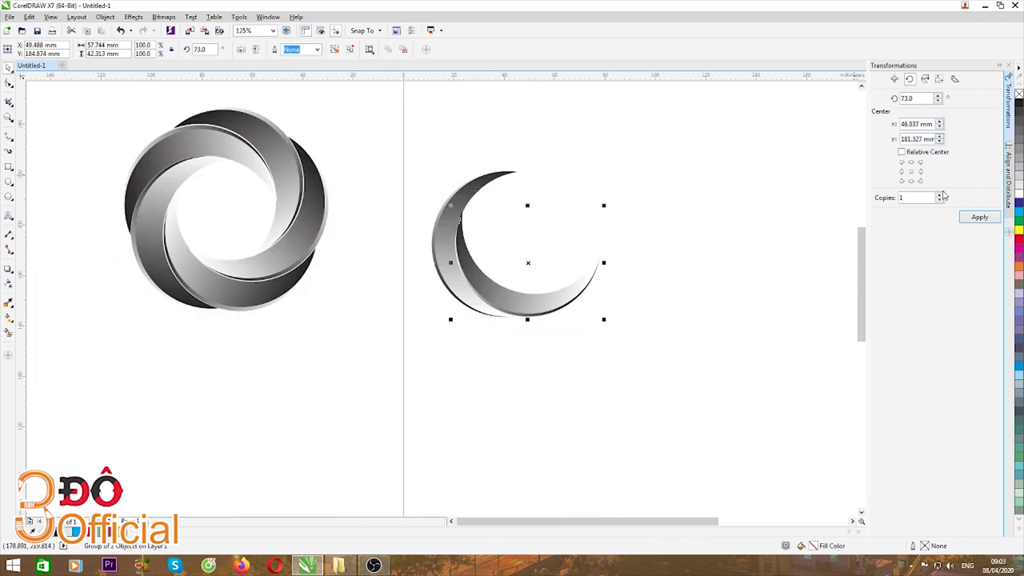
Copy the second crescent rotated 73° and fit it inside the second one's lower curve, centred about X 56.7, Y 201 mm
left_click(979, 217)
mouse_move(541, 301)
left_mouse_down()
mouse_move(576, 269)
mouse_move(571, 286)
mouse_move(542, 253)
mouse_move(542, 283)
left_mouse_up()
scroll(555, 274, "up", 2)
scroll(542, 284, "down", 1)
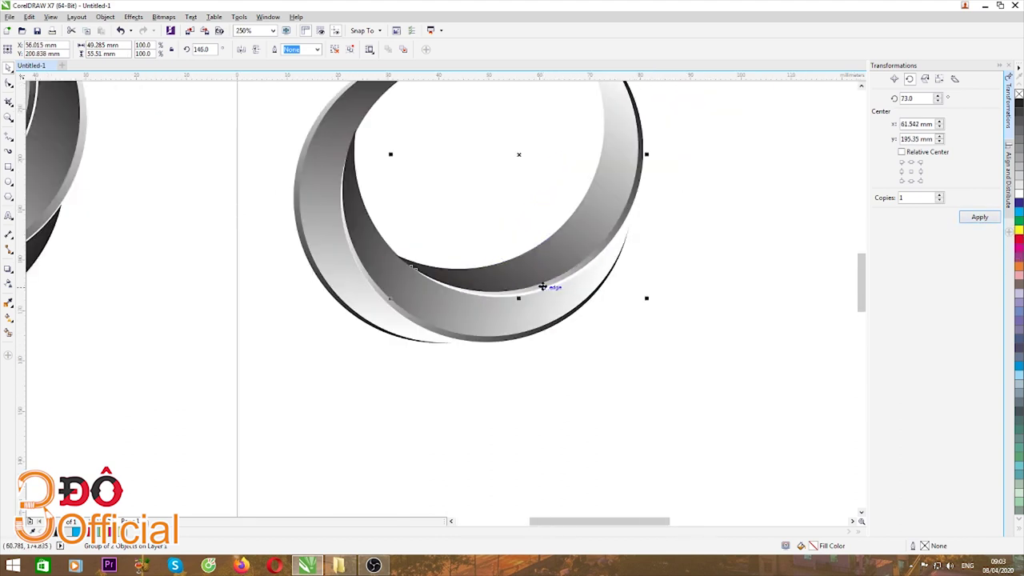
left_click_drag(566, 250, 567, 255)
scroll(571, 276, "down", 2)
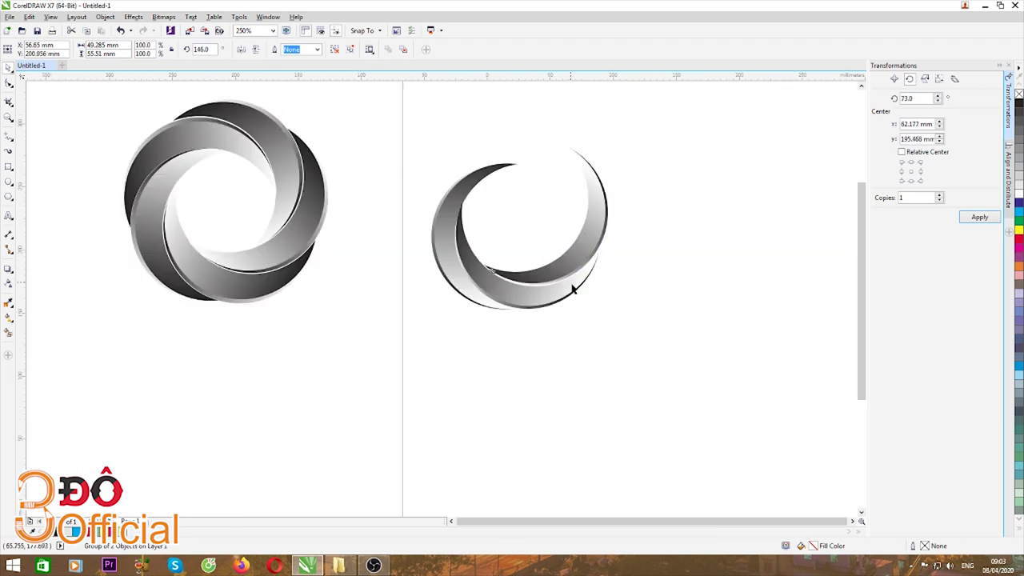
Copy the third crescent rotated 73° and fit it inside the third one's curve, centred about X 47.6, Y 208.9 mm
left_click(979, 217)
scroll(562, 245, "up", 3)
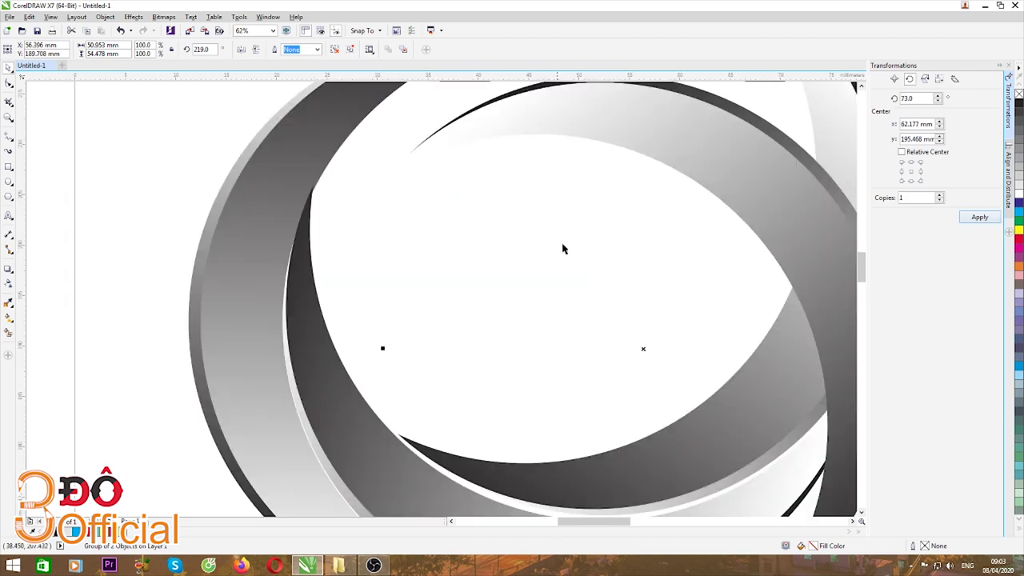
scroll(586, 258, "down", 2)
left_click_drag(586, 258, 563, 211)
scroll(629, 231, "up", 2)
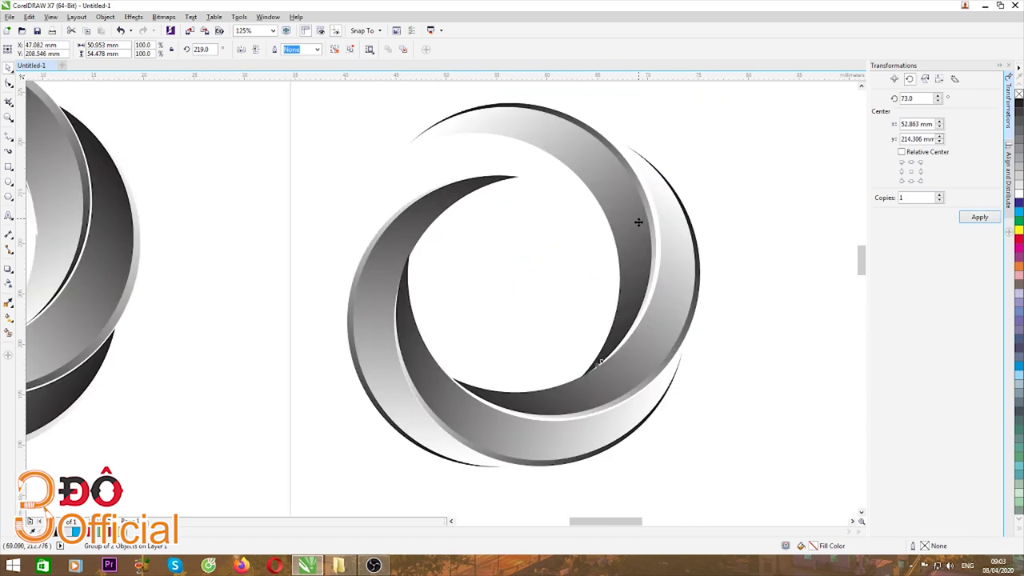
left_click_drag(629, 230, 633, 227)
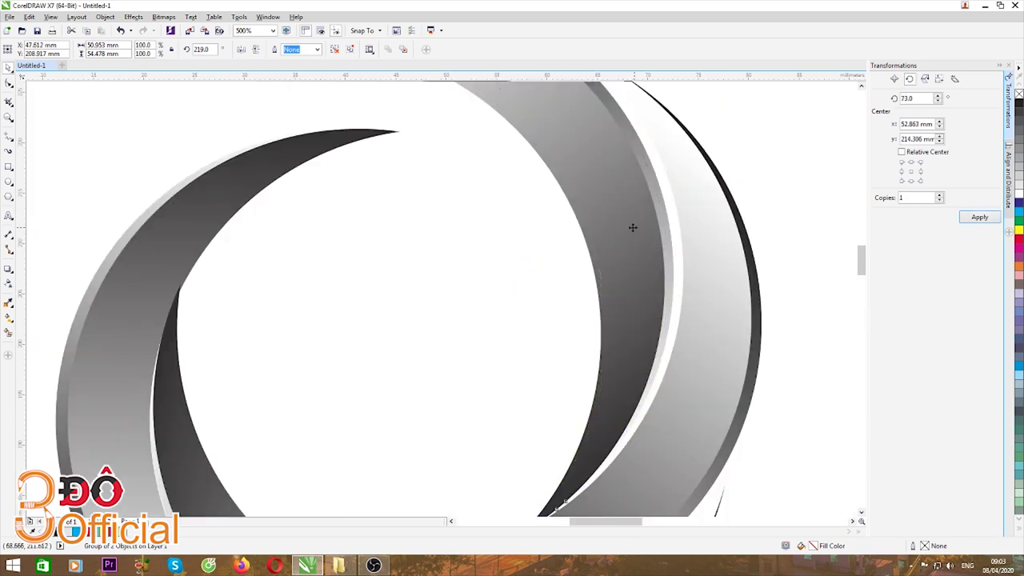
scroll(632, 226, "down", 2)
scroll(621, 231, "up", 1)
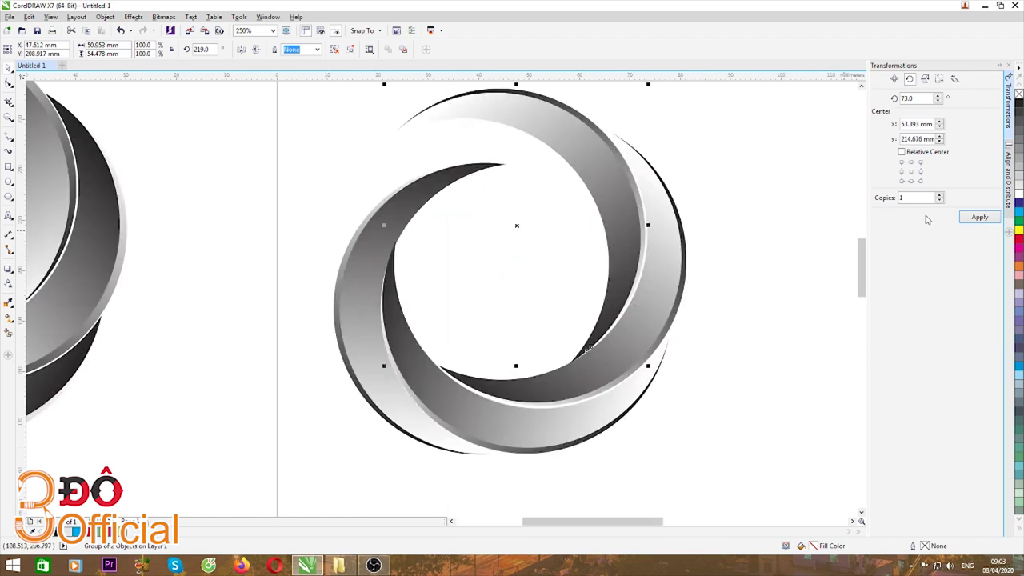
Copy the fourth crescent rotated 73° and close the ring with it, centred about X 36.4, Y 207.6 mm
left_click(977, 217)
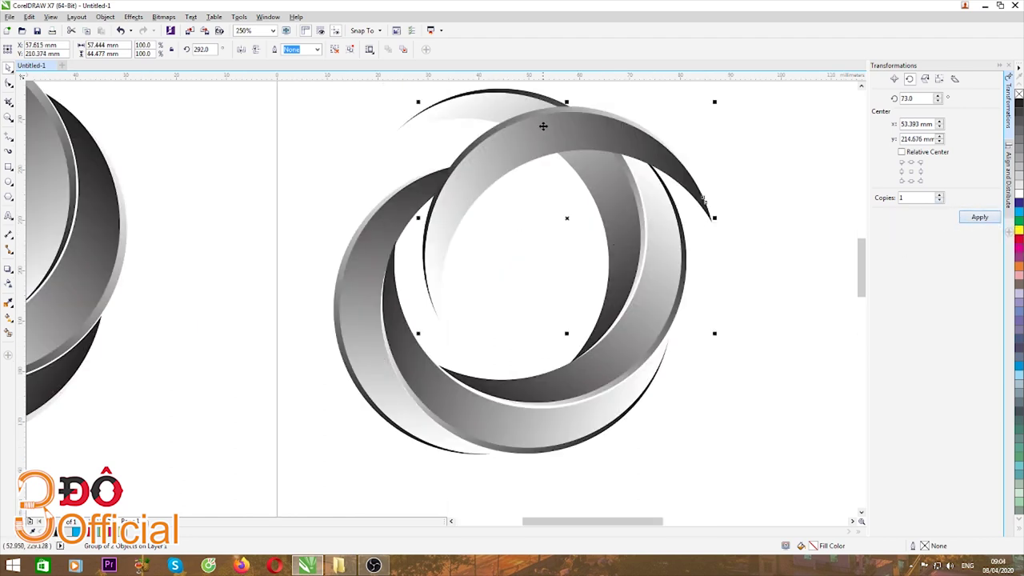
left_click_drag(543, 126, 439, 145)
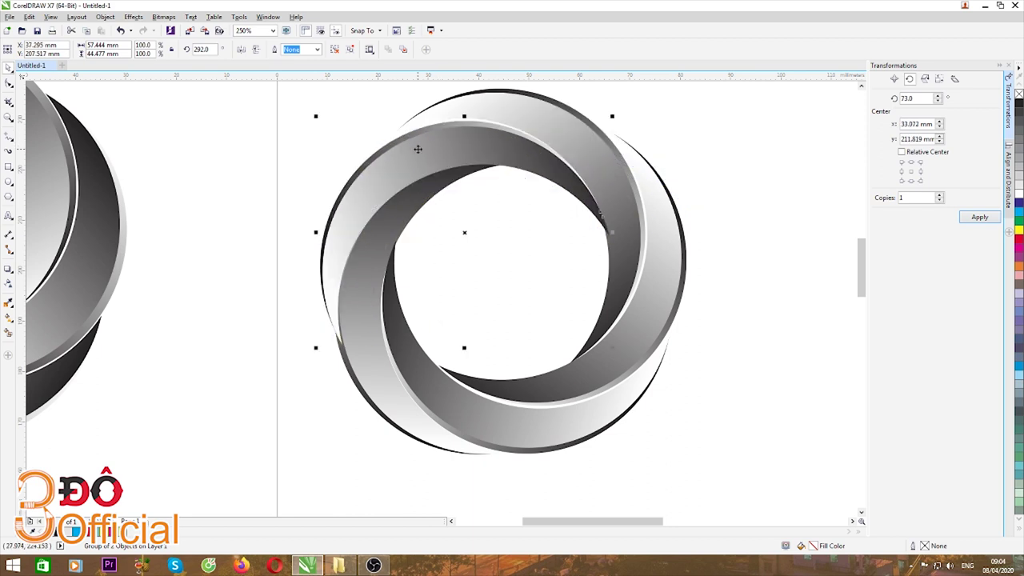
key("Left")
key("Left")
key("Left")
key("Left")
key("Left")
key("Left")
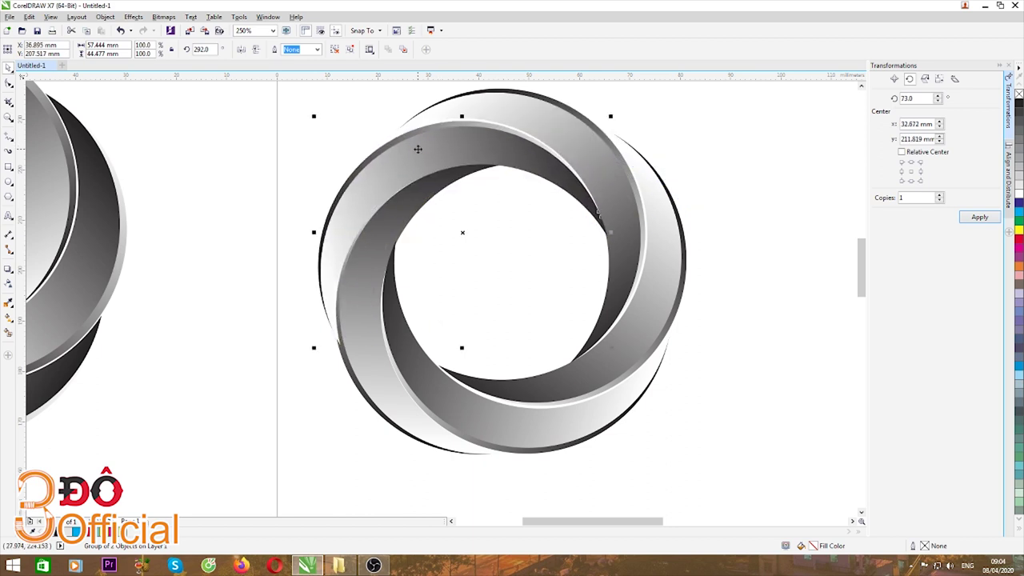
key("Left")
key("Left")
key("Left")
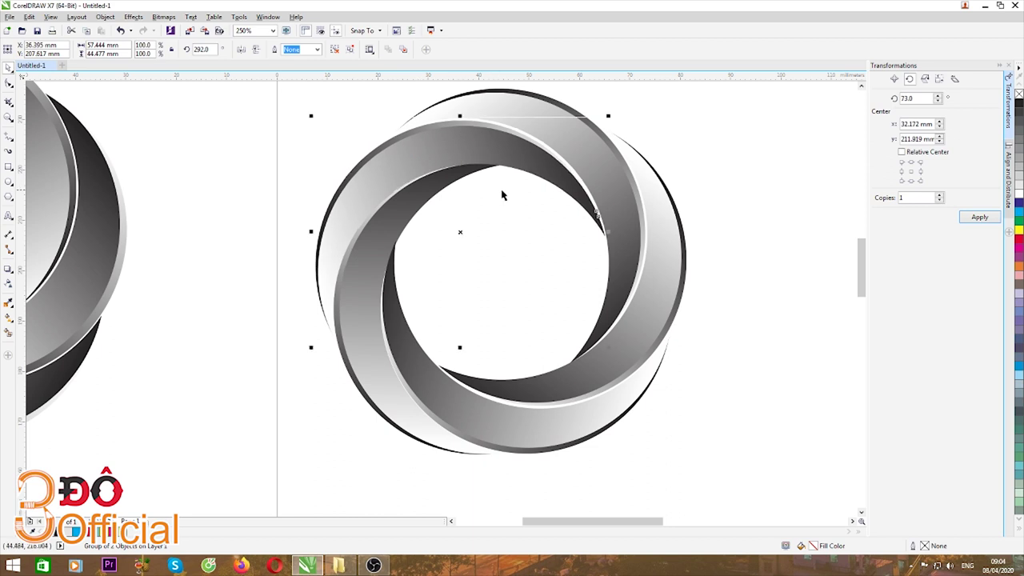
scroll(503, 195, "down", 2)
left_click(352, 338)
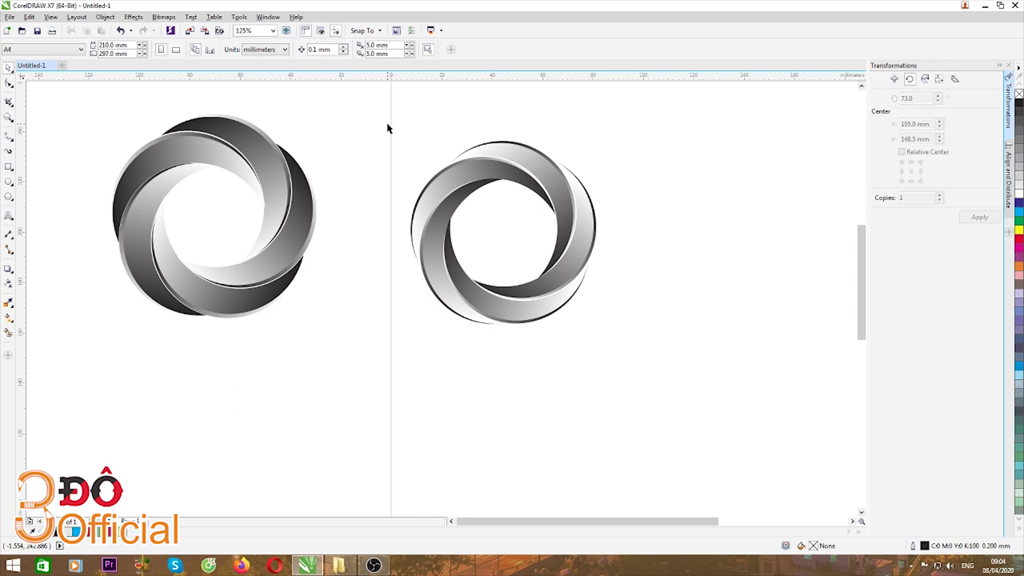
Group the five crescents of the finished gray ring into one object
left_click_drag(362, 118, 717, 381)
key("ctrl+g")
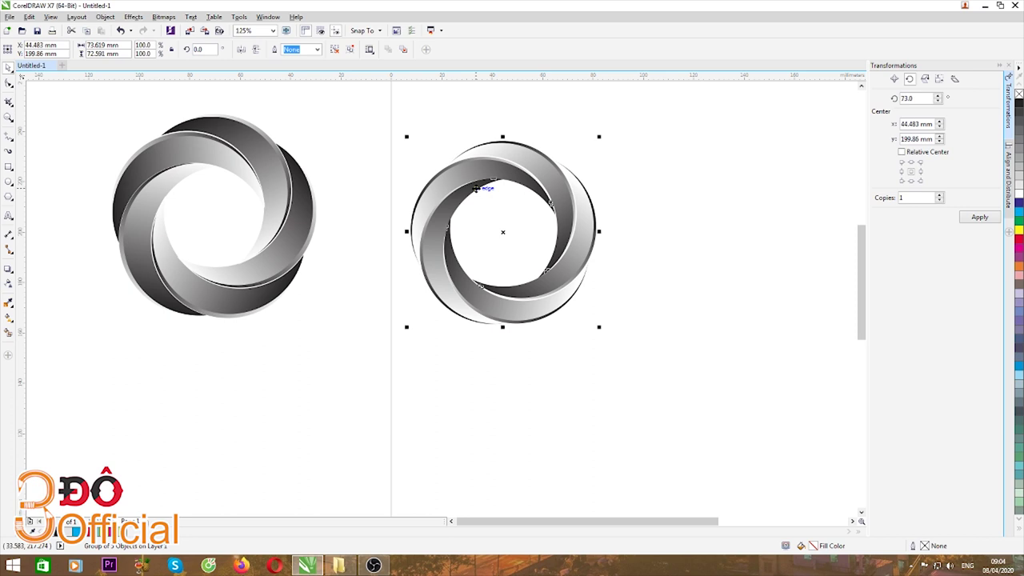
left_click(389, 155)
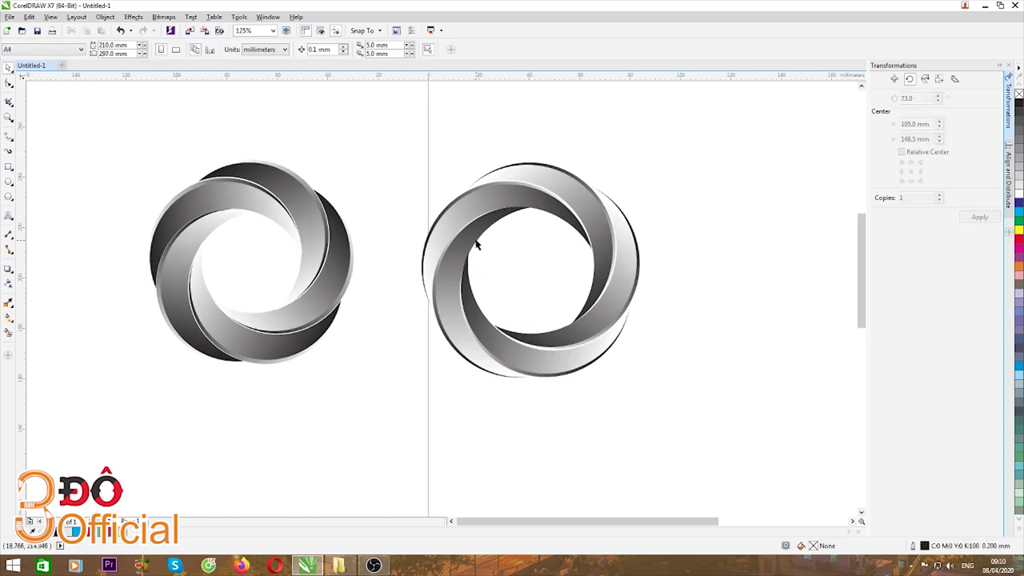
Delete every crescent of the rebuilt gray ring except the upright one on its outer left side
left_click(446, 277)
key("ctrl+r")
key("Delete")
left_click(537, 361)
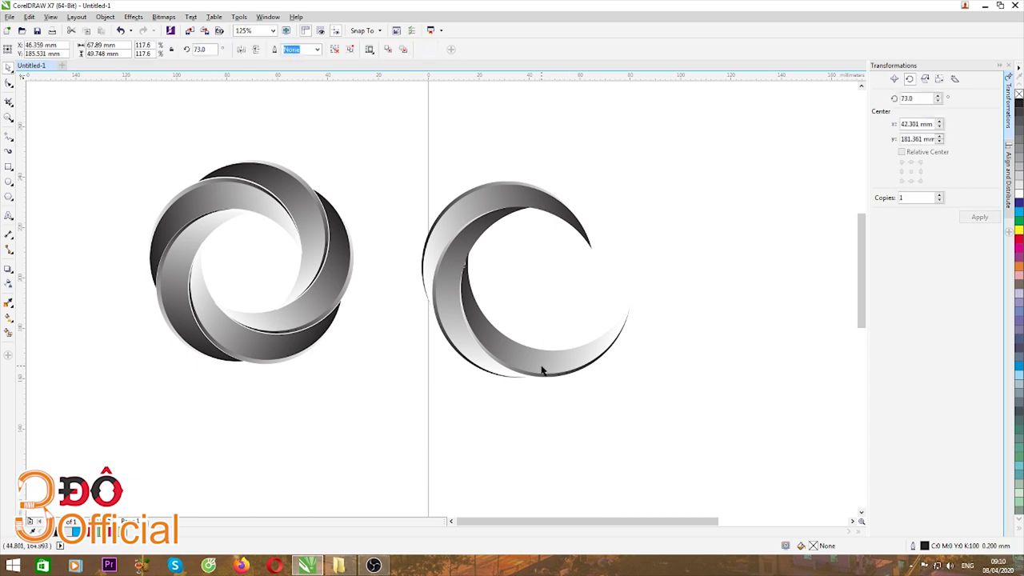
key("Delete")
left_click(473, 211)
key("Delete")
left_click(469, 233)
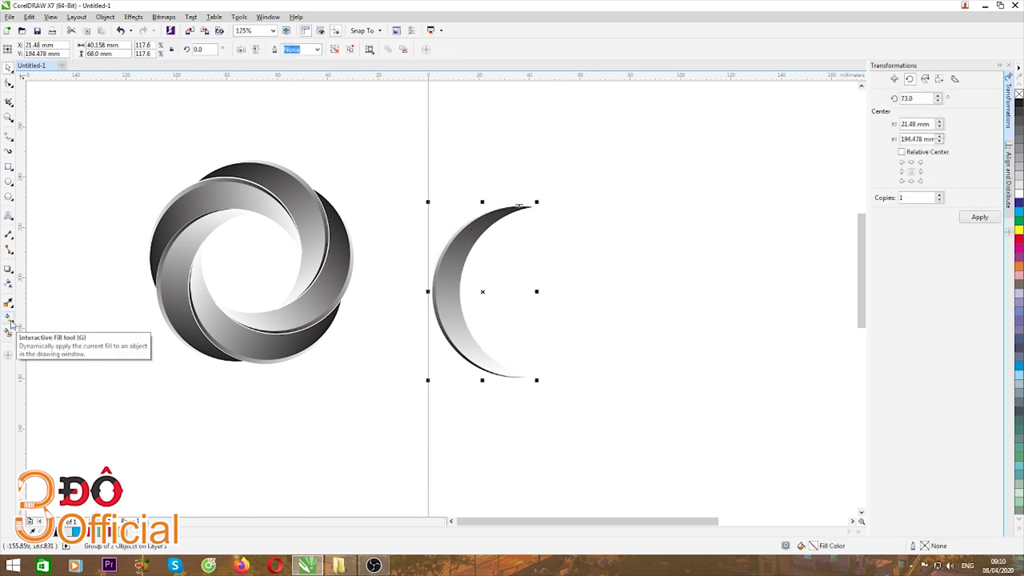
Recolour the remaining crescent's main fountain fill from red at the upper tip to yellow at the lower tip
left_click(10, 320)
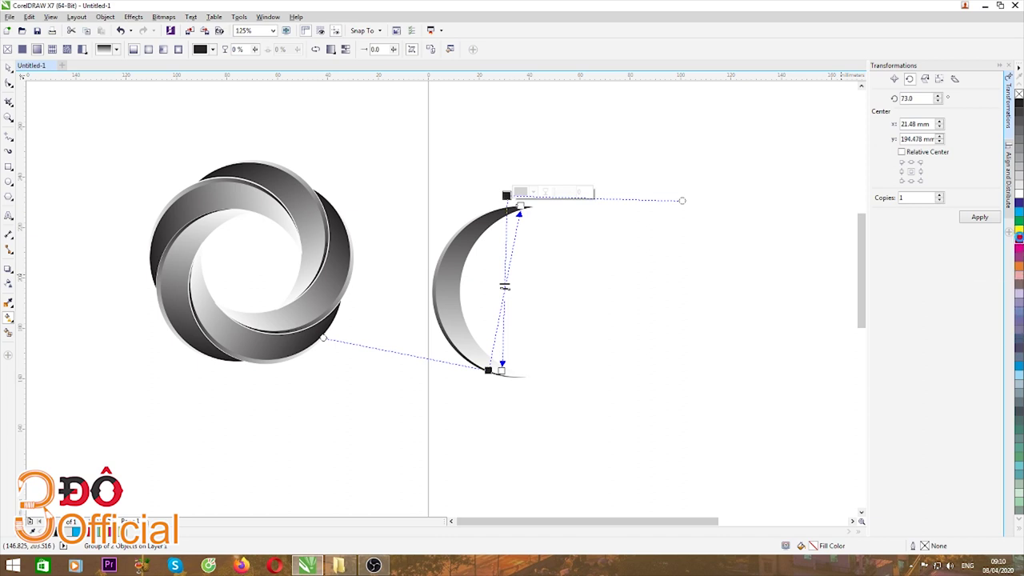
left_click(1018, 239)
left_click(500, 372)
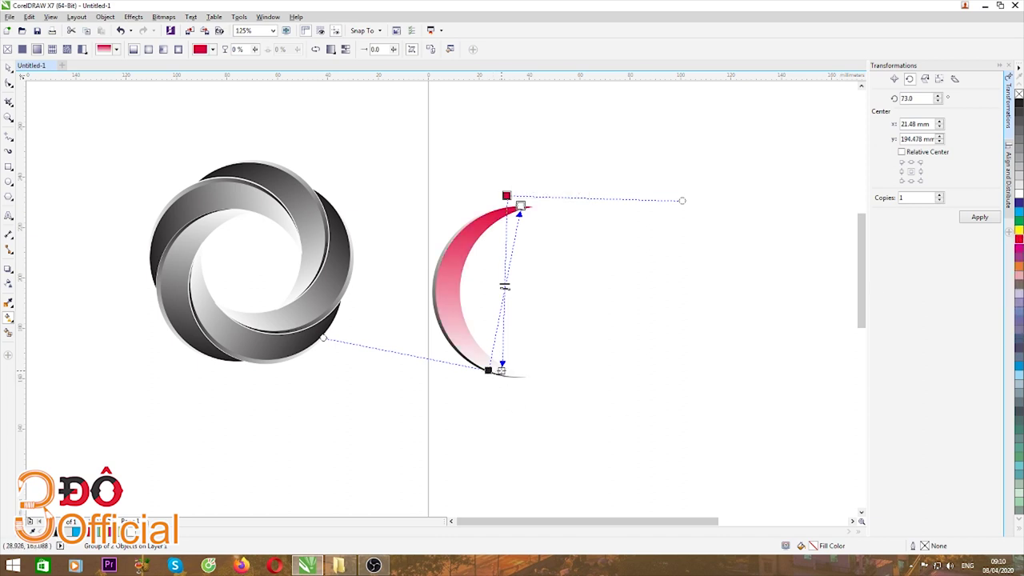
left_click(1018, 230)
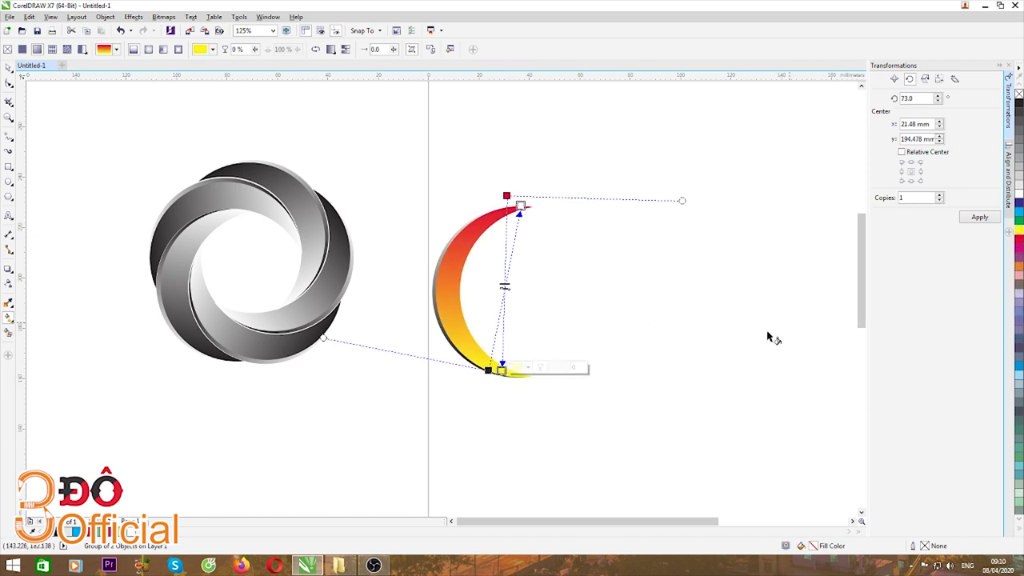
Recolour the crescent's thin outer edge with a fountain fill from red at the lower end to yellow at the upper end
left_click(503, 371)
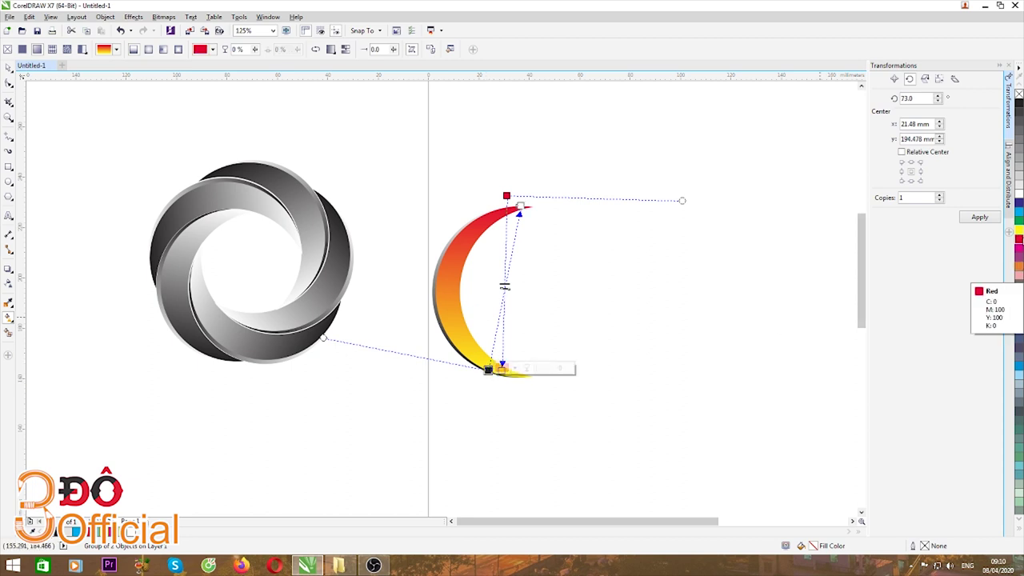
left_click(1019, 242)
left_click(1019, 241)
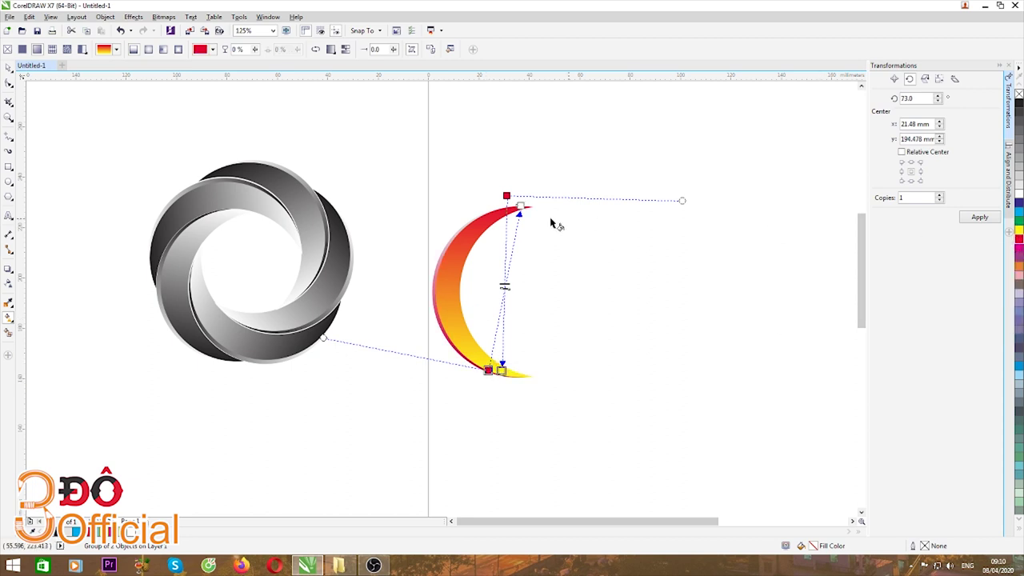
key("Tab")
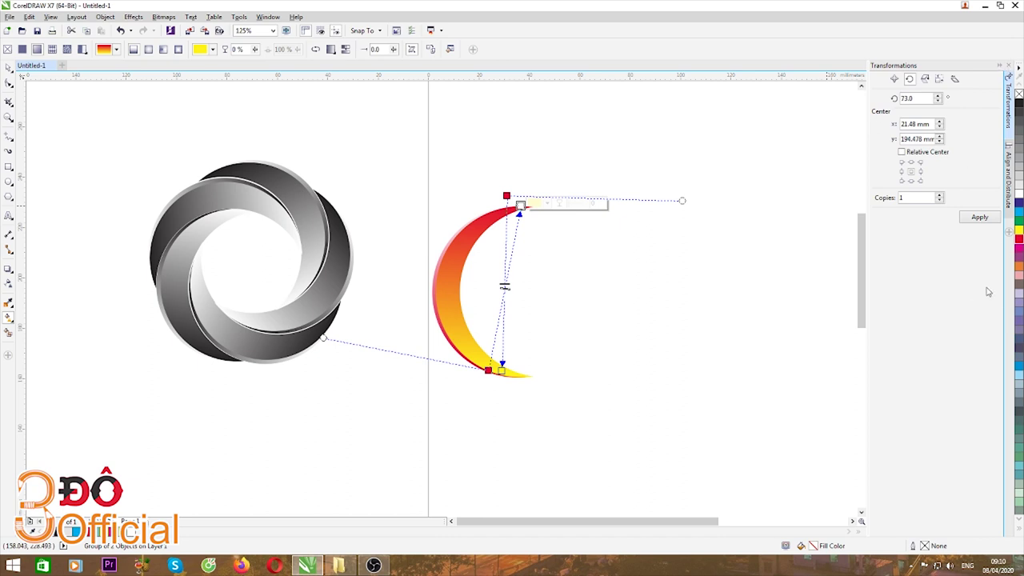
left_click(1019, 230)
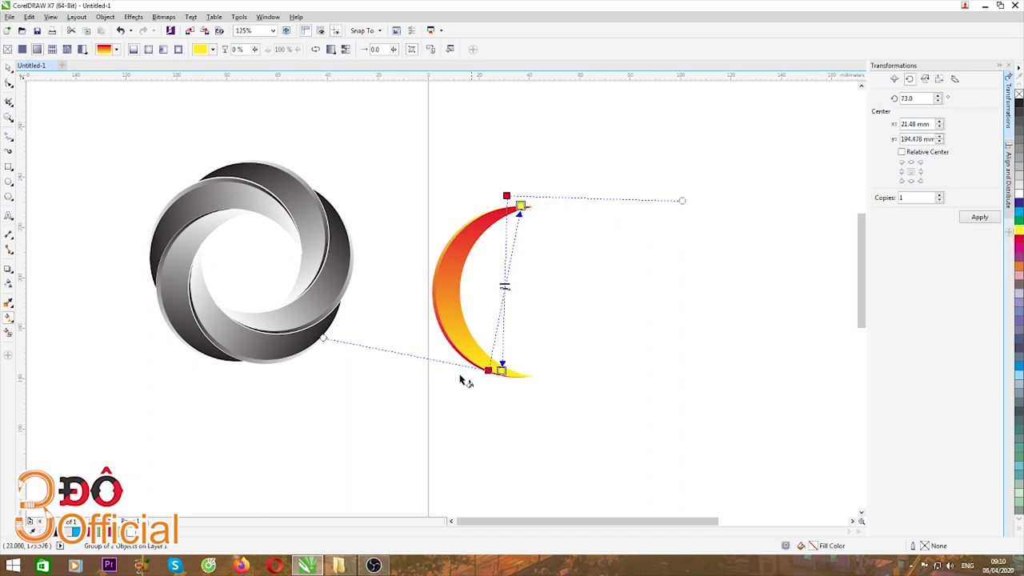
left_click(417, 424)
left_click(9, 68)
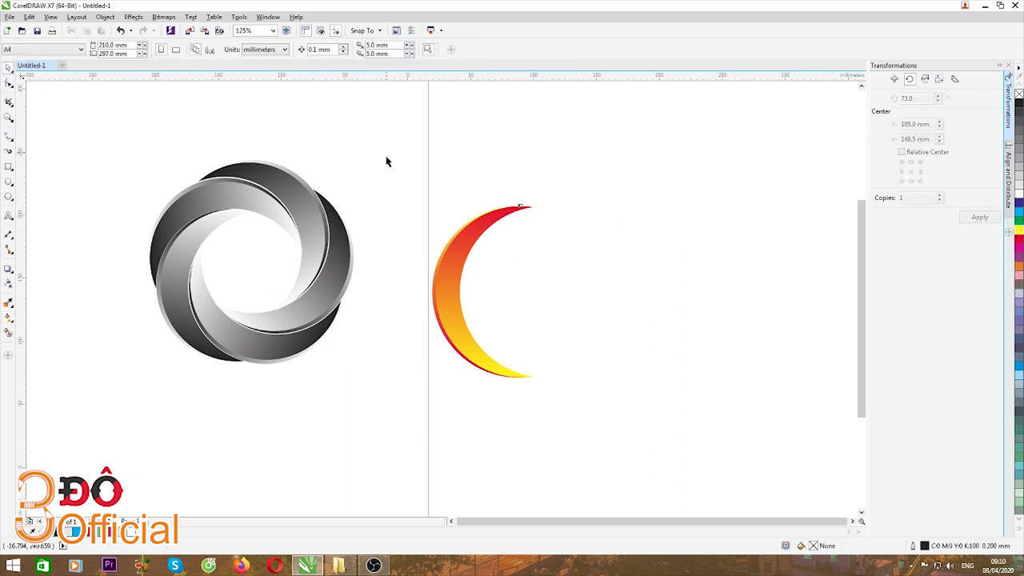
Add an orange colour stop at 35% to the crescent's main fountain fill and make the outer edge's upper end colour orange
scroll(387, 162, "down", 5)
scroll(406, 192, "up", 7)
scroll(450, 277, "down", 3)
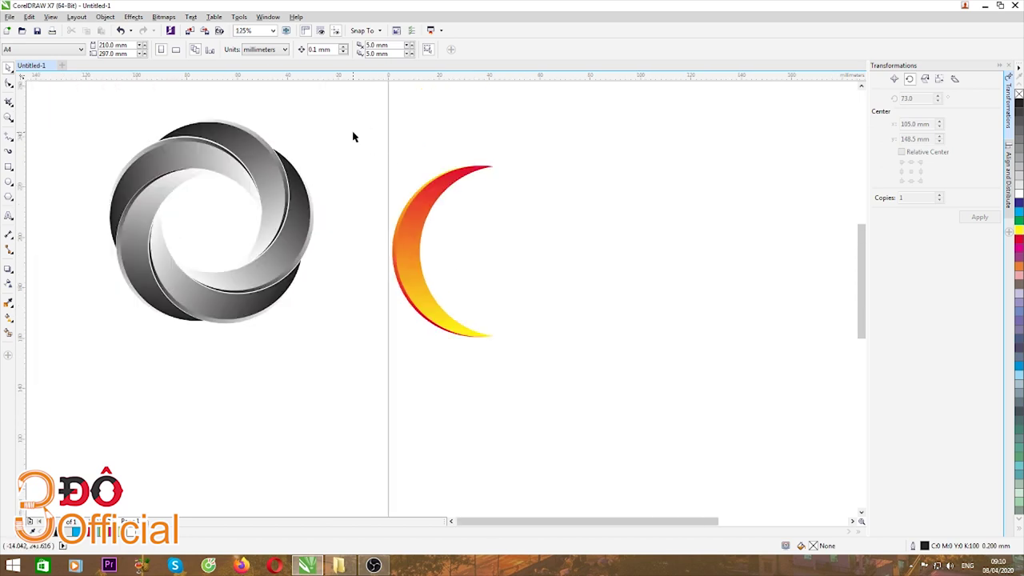
left_click_drag(353, 137, 564, 349)
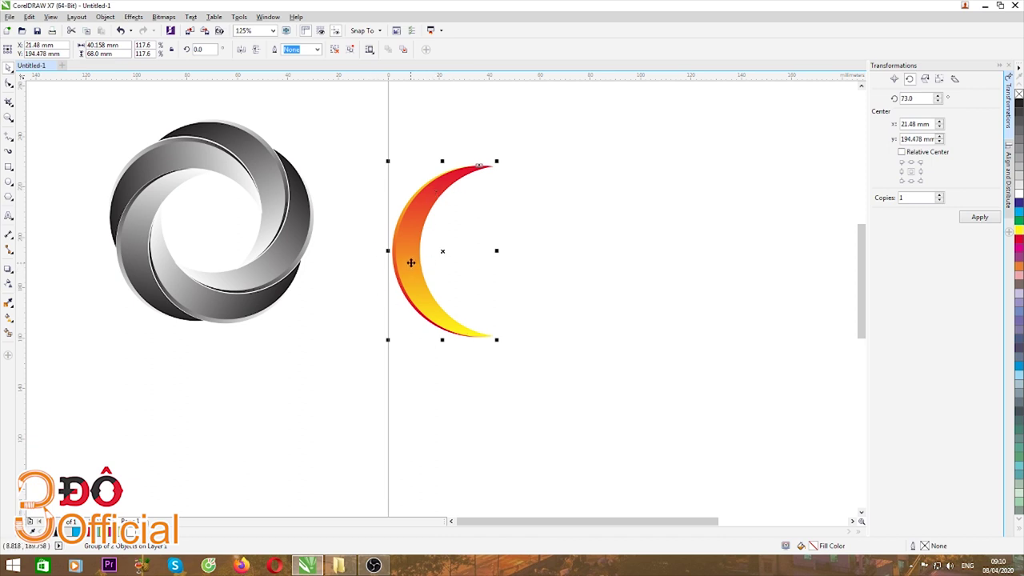
left_click(8, 303)
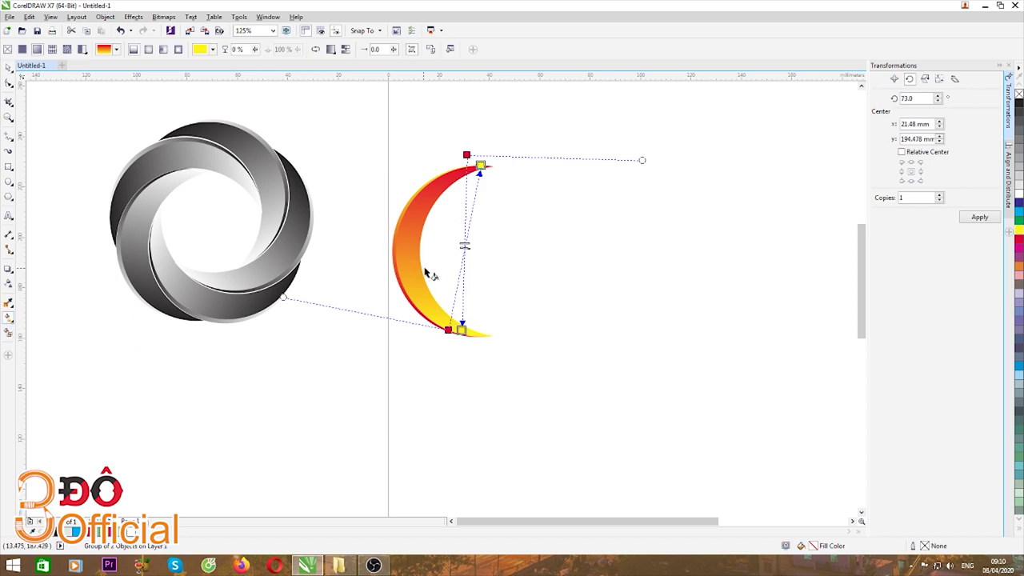
double_click(465, 216)
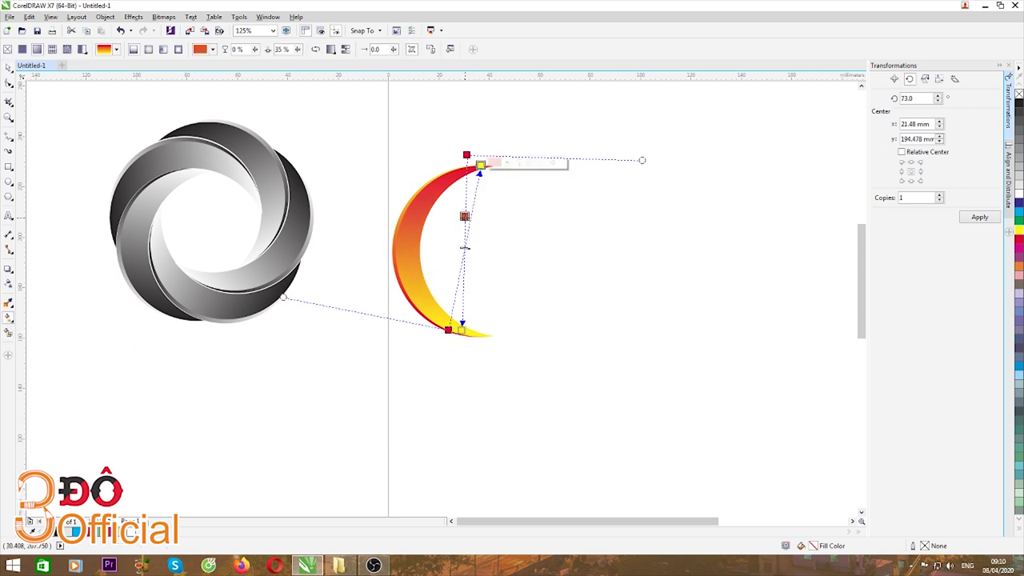
left_click(1019, 272)
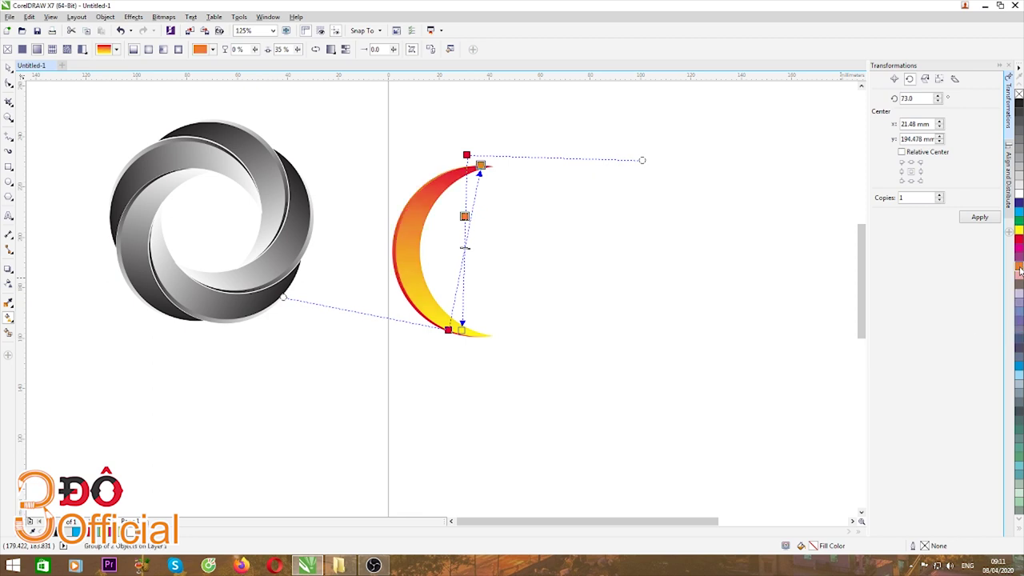
Copy the recoloured crescent rotated 73° and fit it inside the original's lower curve, centred about X 46.7, Y 186 mm
left_click(979, 217)
left_click_drag(456, 251, 511, 273)
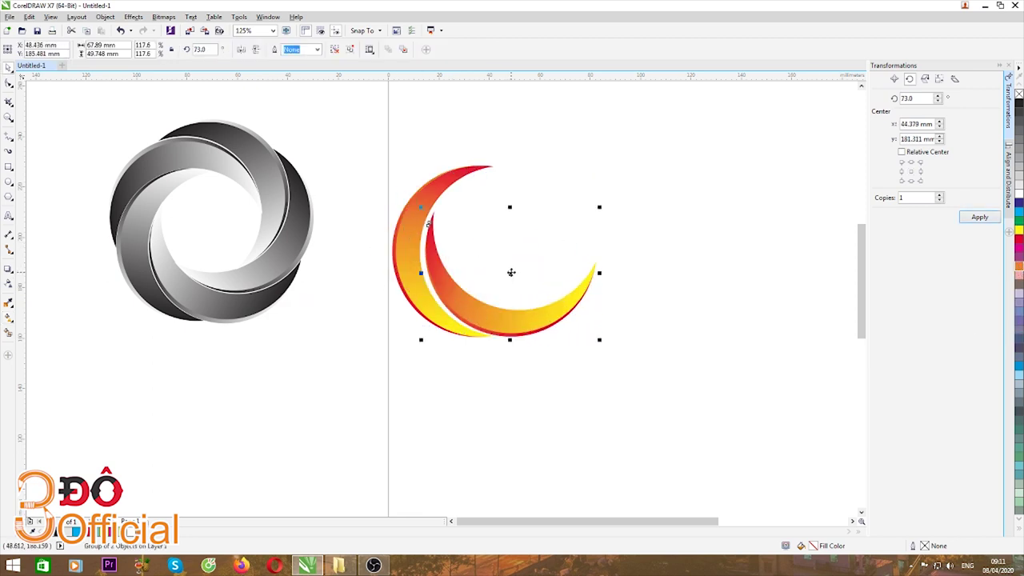
key("Up")
key("Up")
key("Up")
key("Up")
key("Up")
key("Up")
key("Up")
key("Up")
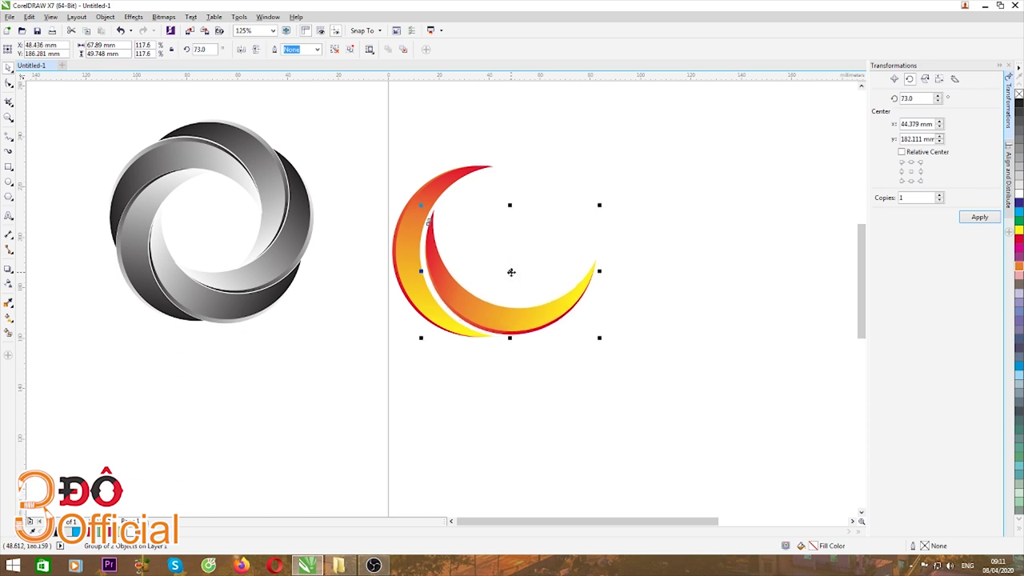
key("Left")
key("Left")
key("Left")
key("Left")
key("Left")
key("Left")
key("Left")
key("Left")
key("Left")
key("Left")
key("Left")
key("Left")
key("Left")
key("Left")
key("Left")
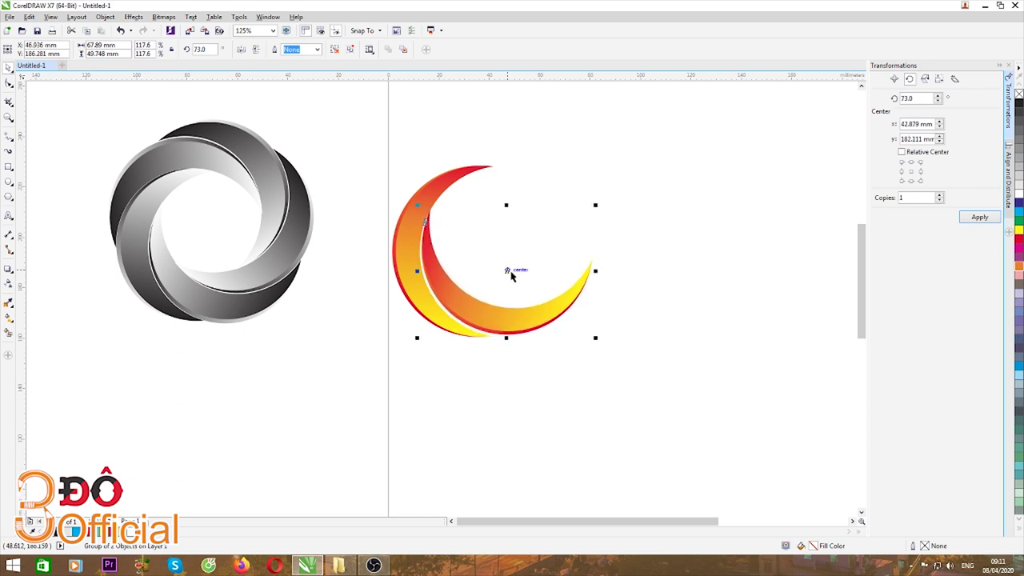
key("Left")
key("Down")
key("Down")
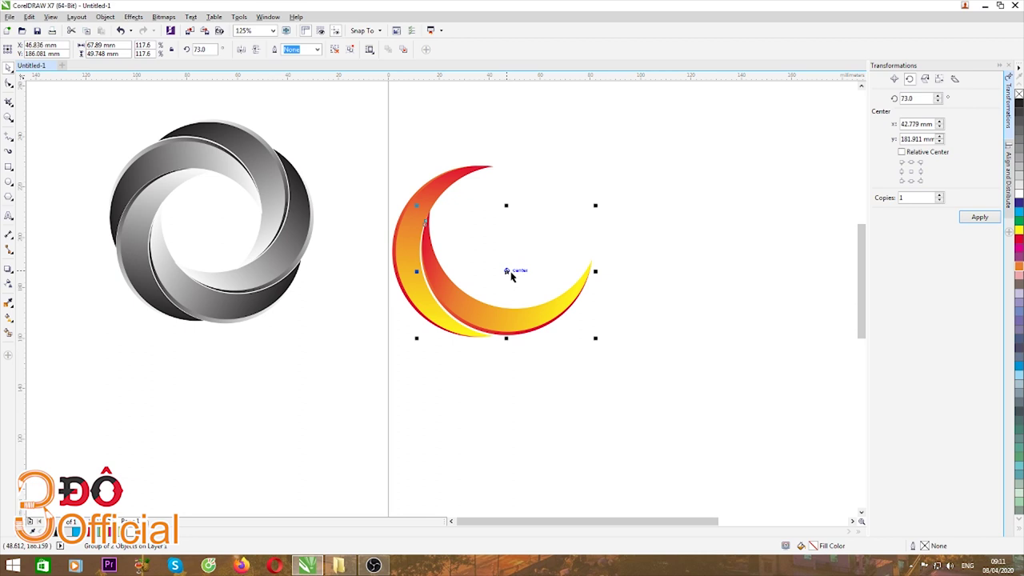
key("Down")
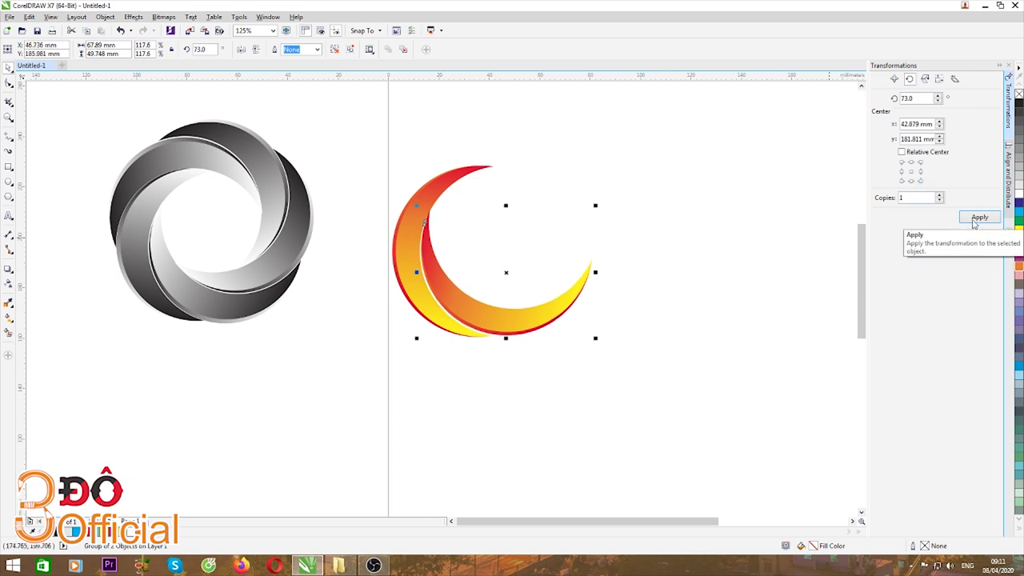
Copy the second coloured crescent rotated 73° and fit it inside that crescent's curve, centred about X 54.2, Y 204.7 mm
left_click(978, 217)
left_click_drag(479, 267, 521, 223)
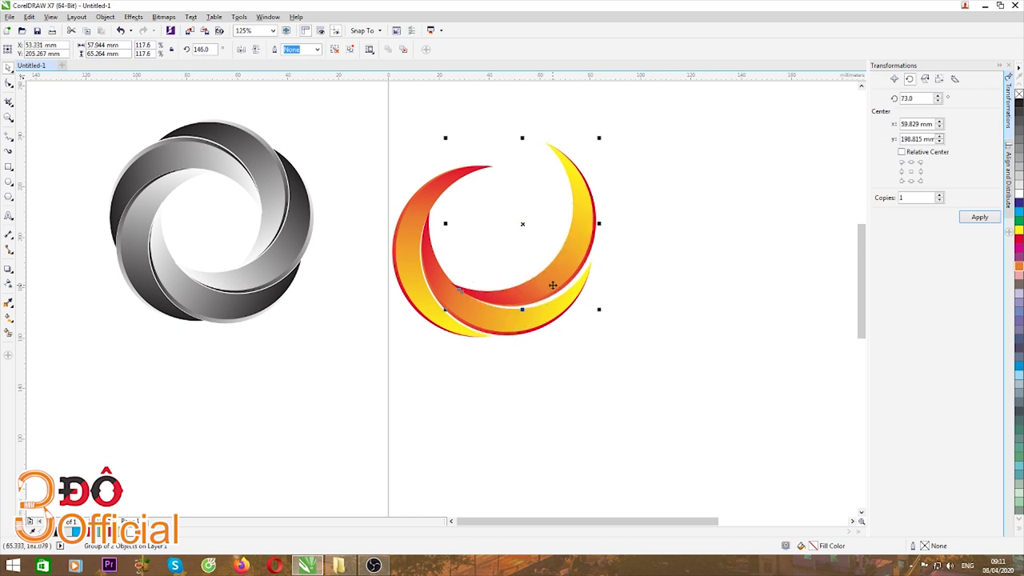
left_click_drag(550, 285, 550, 284)
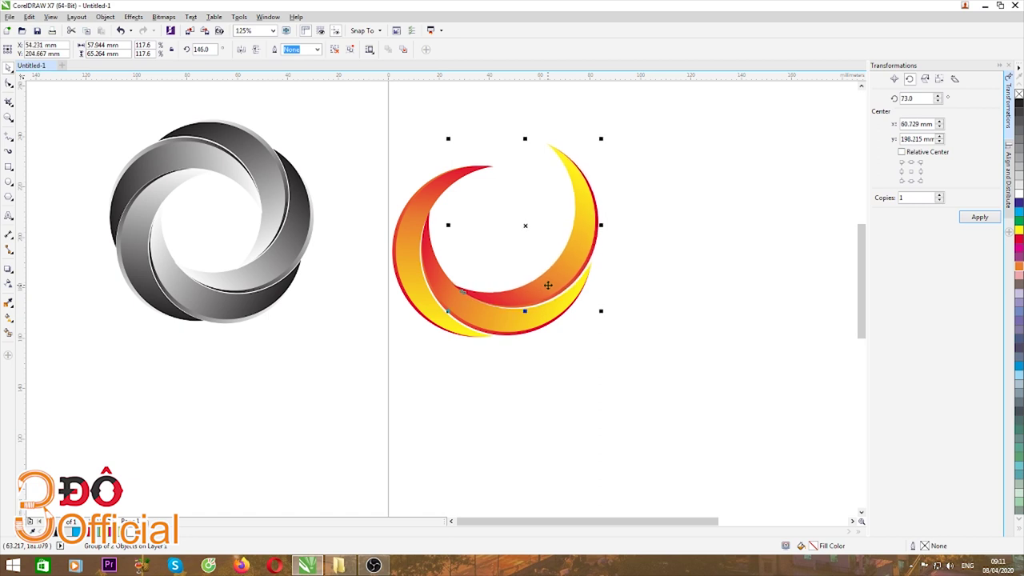
Copy the third coloured crescent rotated 73° and fit it inside that crescent's curve, centred about X 44.1, Y 213.5 mm
left_click(979, 217)
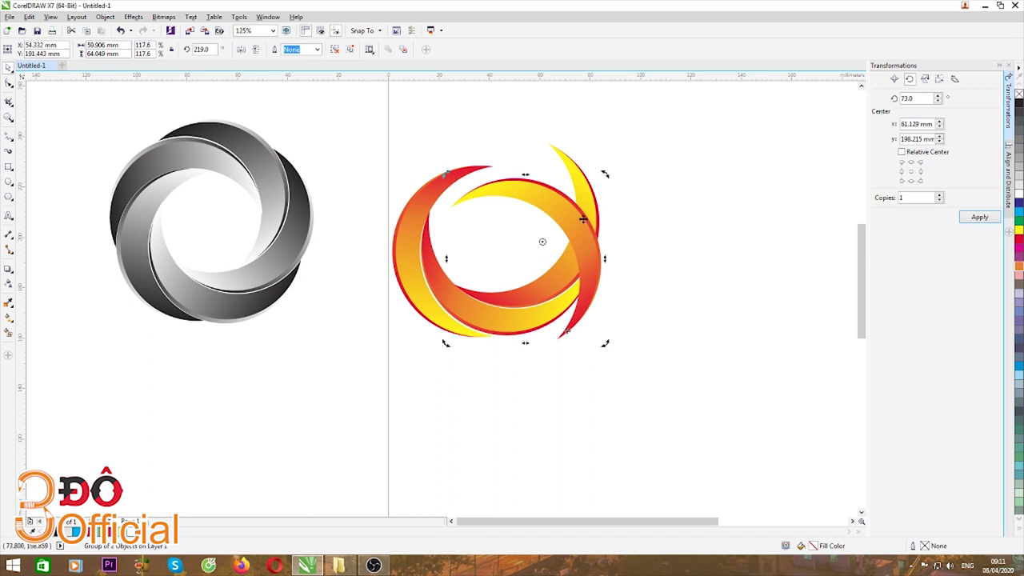
left_click_drag(528, 258, 498, 230)
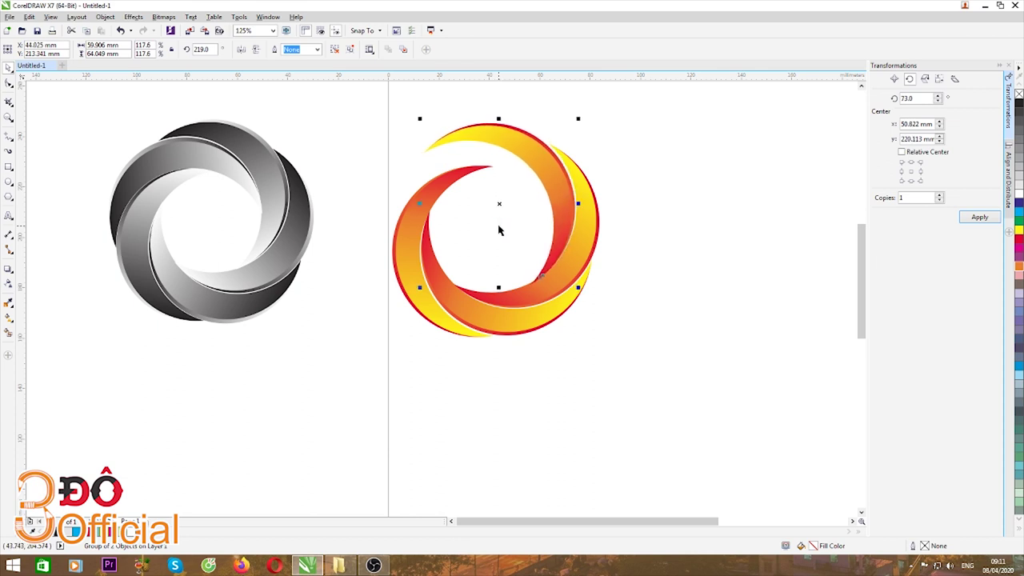
left_click_drag(498, 230, 499, 230)
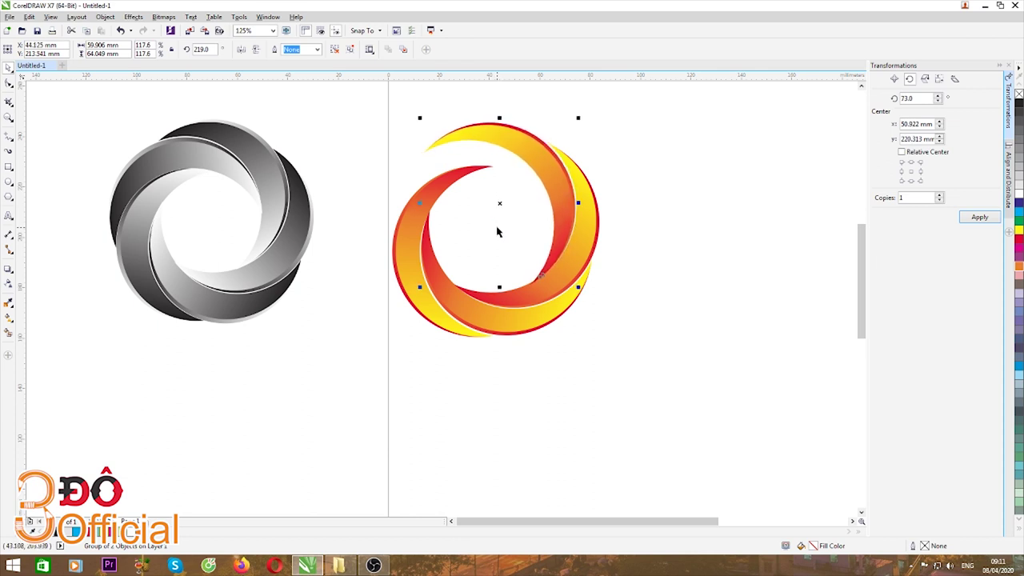
Copy the fourth coloured crescent rotated 73° and close the ring with it, centred about X 31.1, Y 212.3 mm
left_click(979, 217)
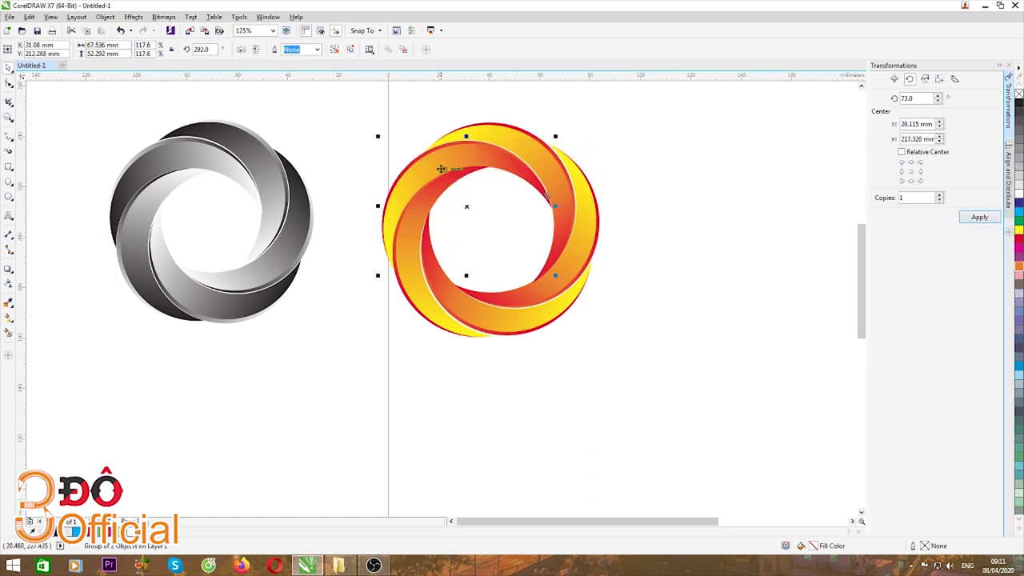
scroll(444, 172, "down", 4)
left_click(445, 180)
scroll(441, 168, "up", 2)
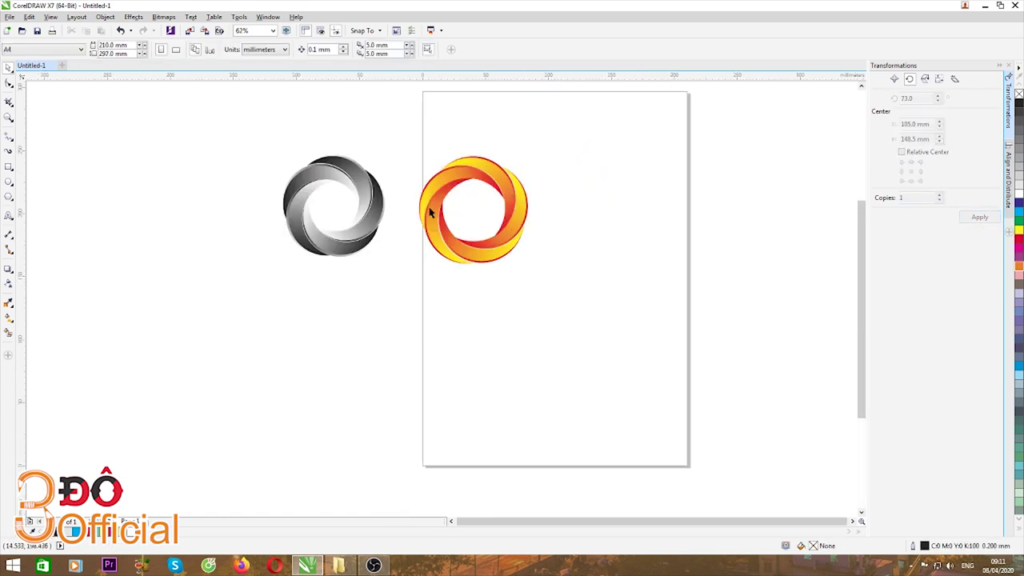
Group the five red-to-yellow crescents into a single ring
left_click_drag(383, 128, 629, 302)
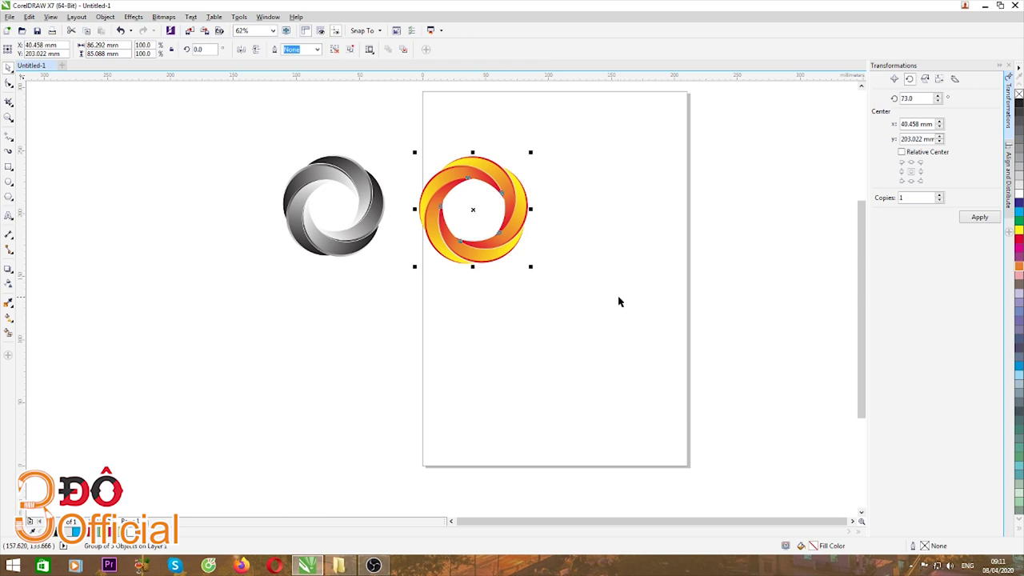
left_click(615, 303)
scroll(308, 147, "up", 2)
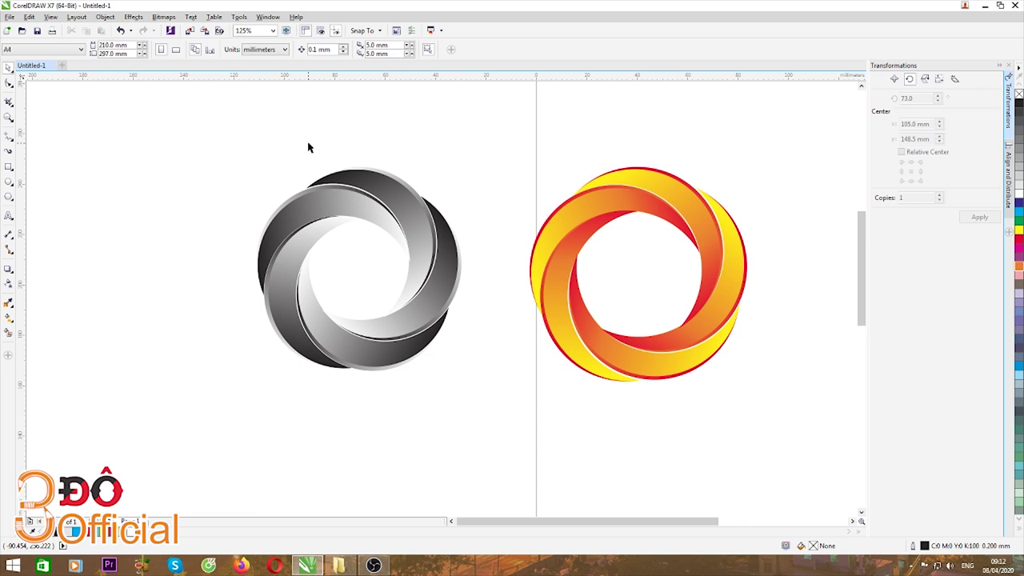
scroll(343, 221, "down", 2)
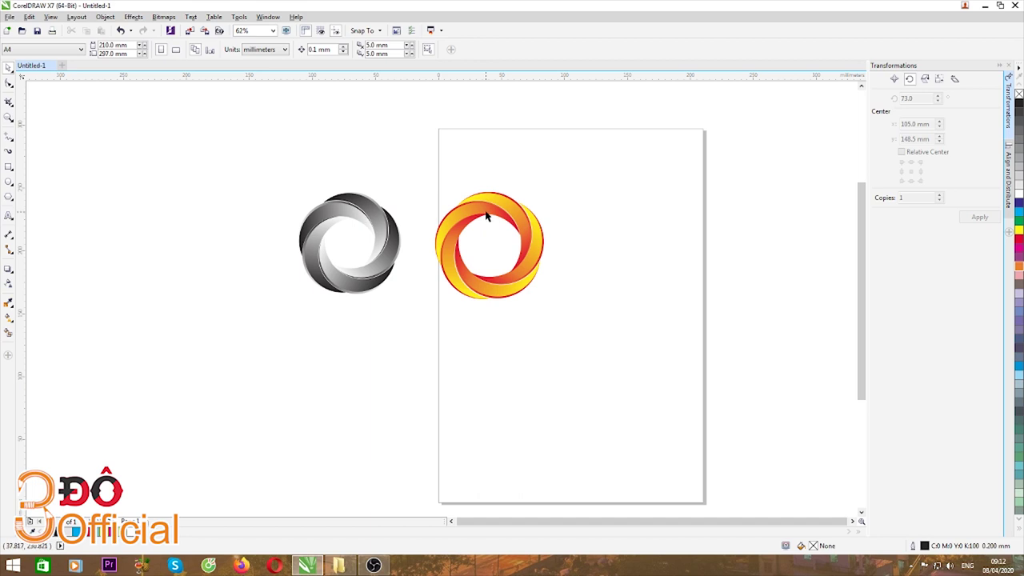
scroll(486, 215, "up", 2)
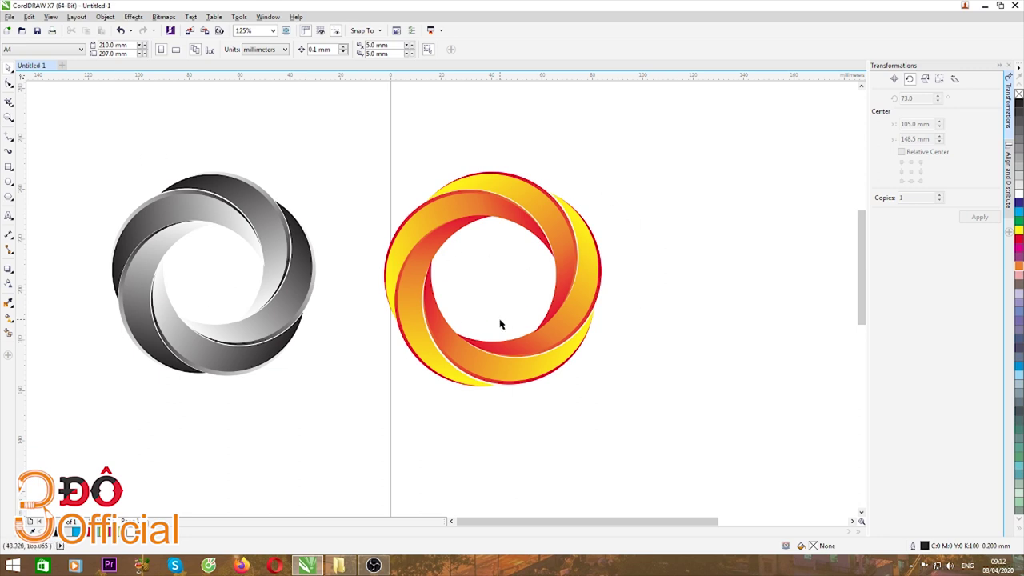
scroll(462, 286, "down", 2)
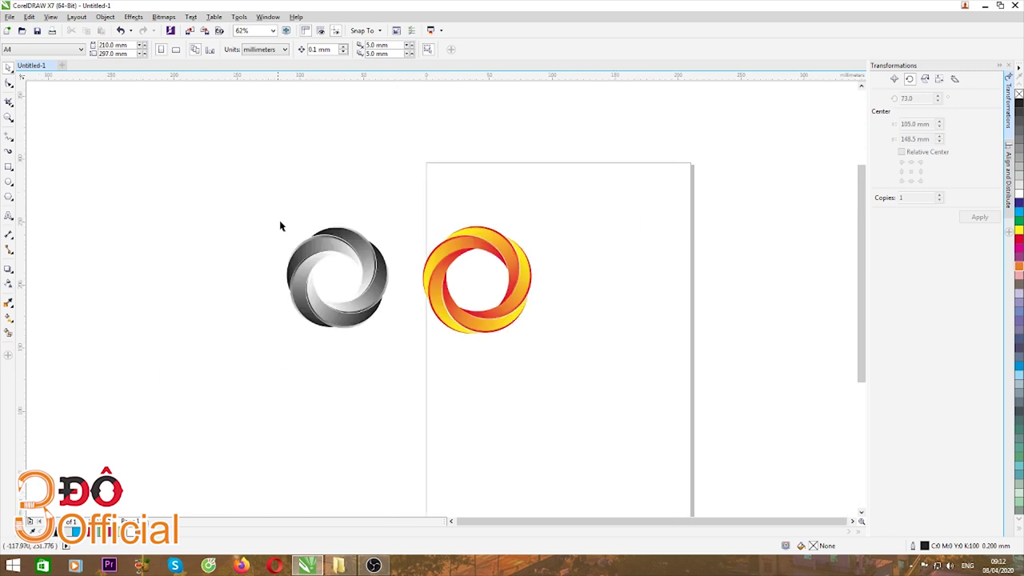
scroll(493, 294, "up", 2)
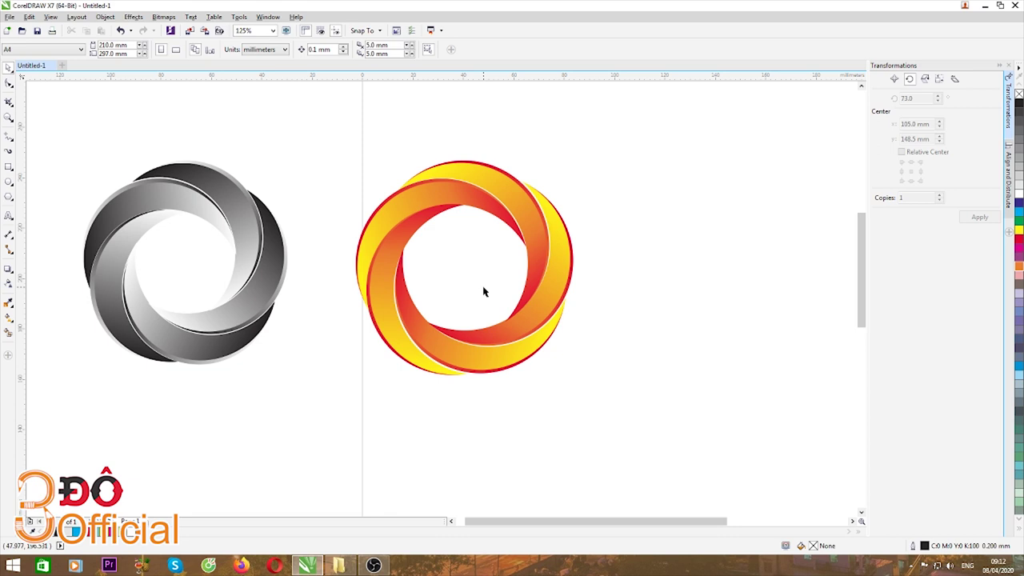